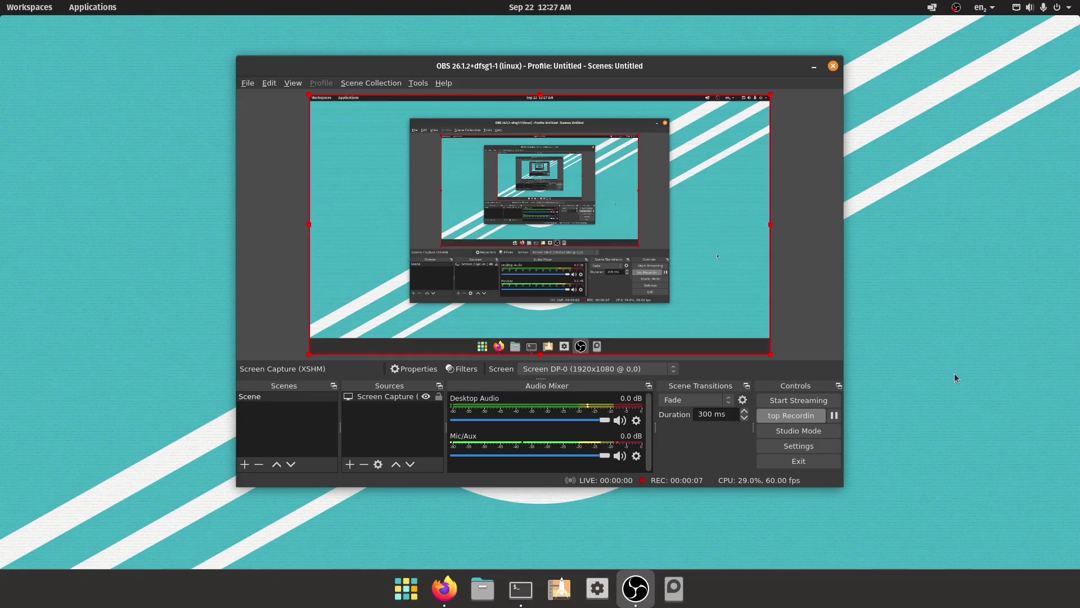
Step: Switch to Firefox, dismiss the YouTube sign-in notice and search the web for "grapejuice"
{"action": "left_click", "coordinate": [445, 588]}
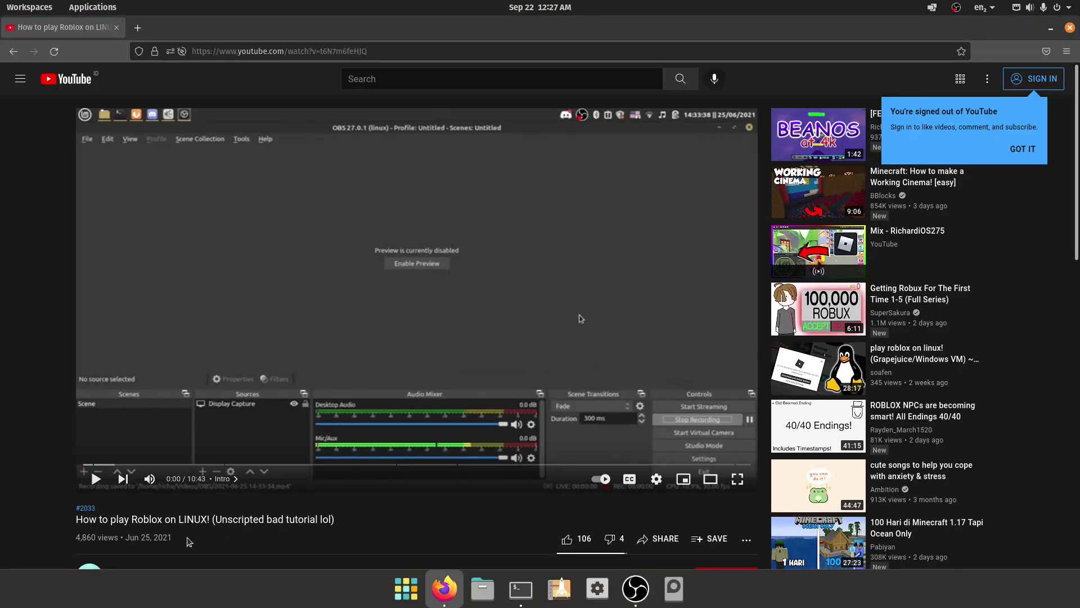
{"action": "left_click", "coordinate": [1029, 150]}
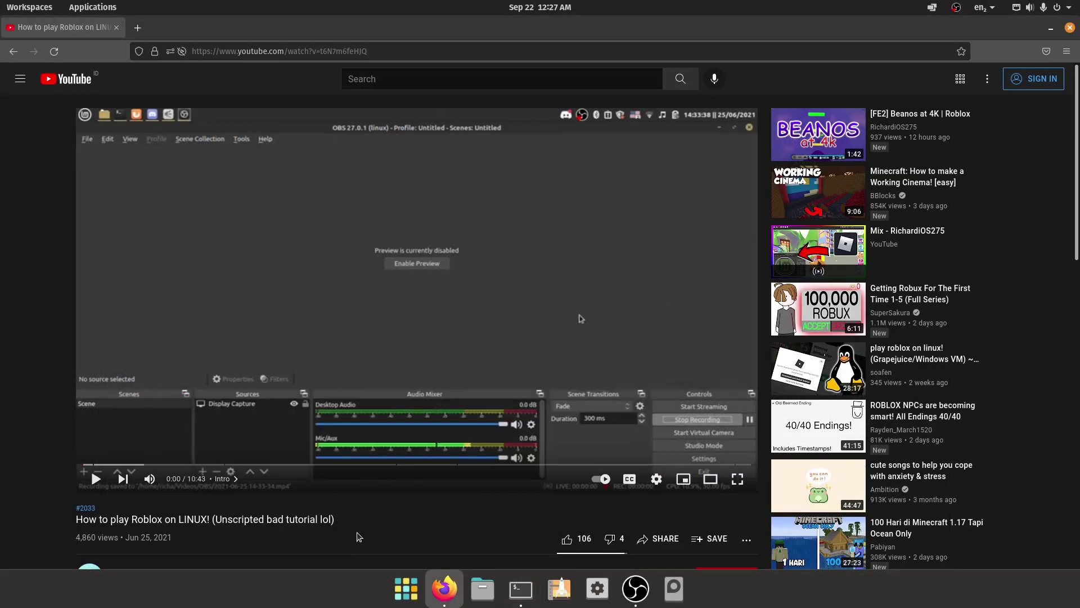
{"action": "key", "text": "ctrl+l"}
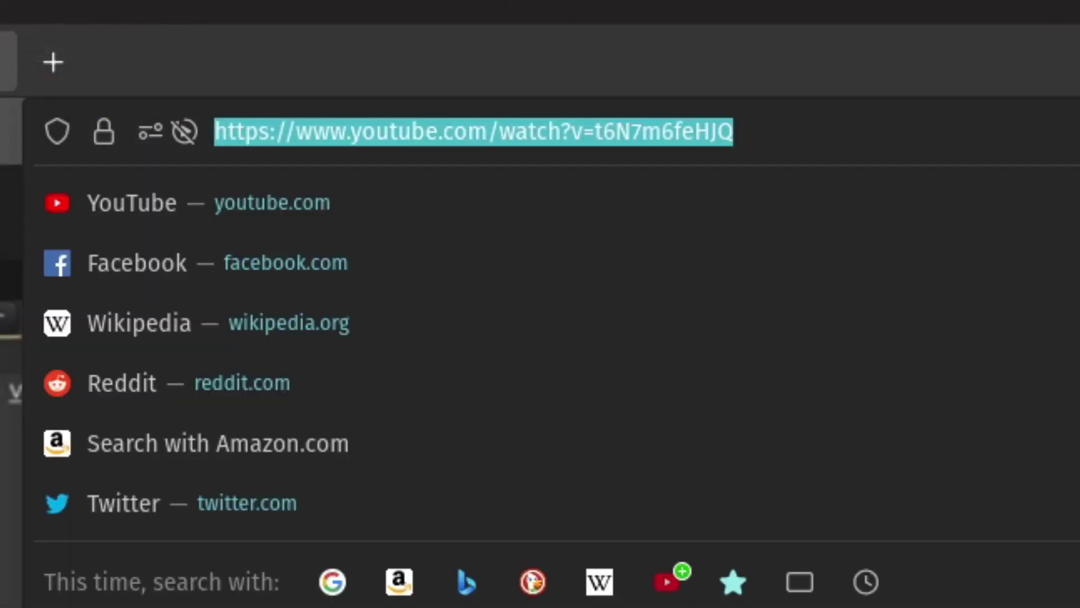
{"action": "type", "text": "graep"}
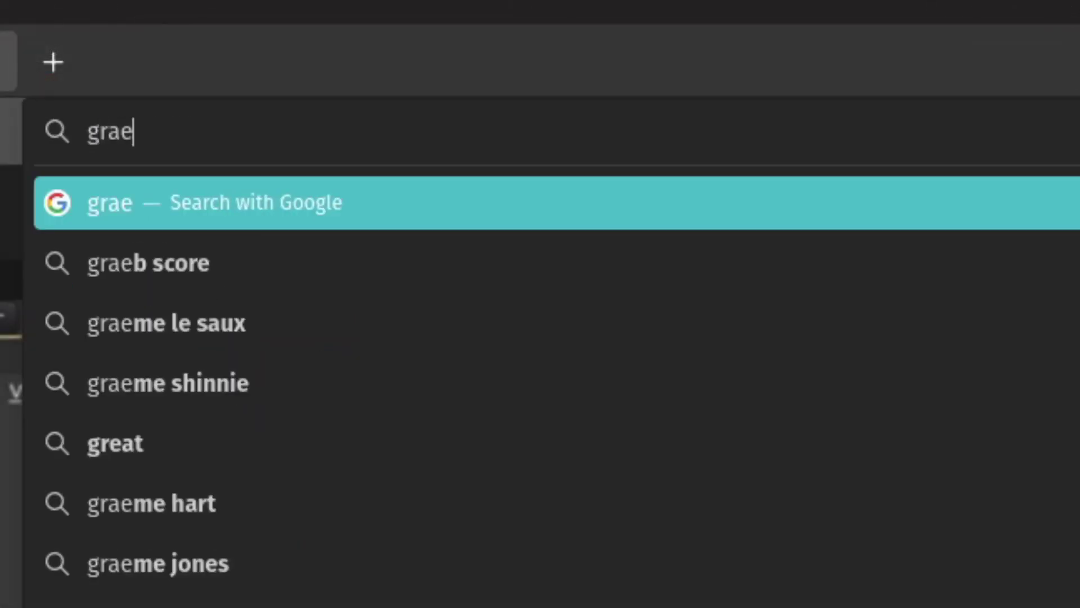
{"action": "key", "text": "BackSpace"}
{"action": "key", "text": "BackSpace"}
{"action": "type", "text": "pejuice"}
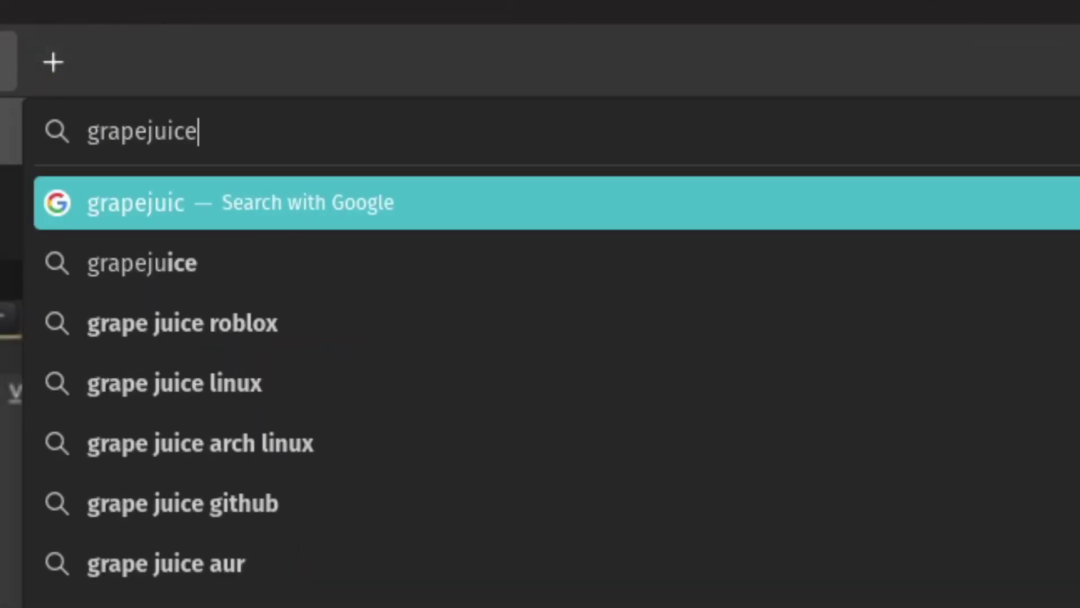
{"action": "key", "text": "Return"}
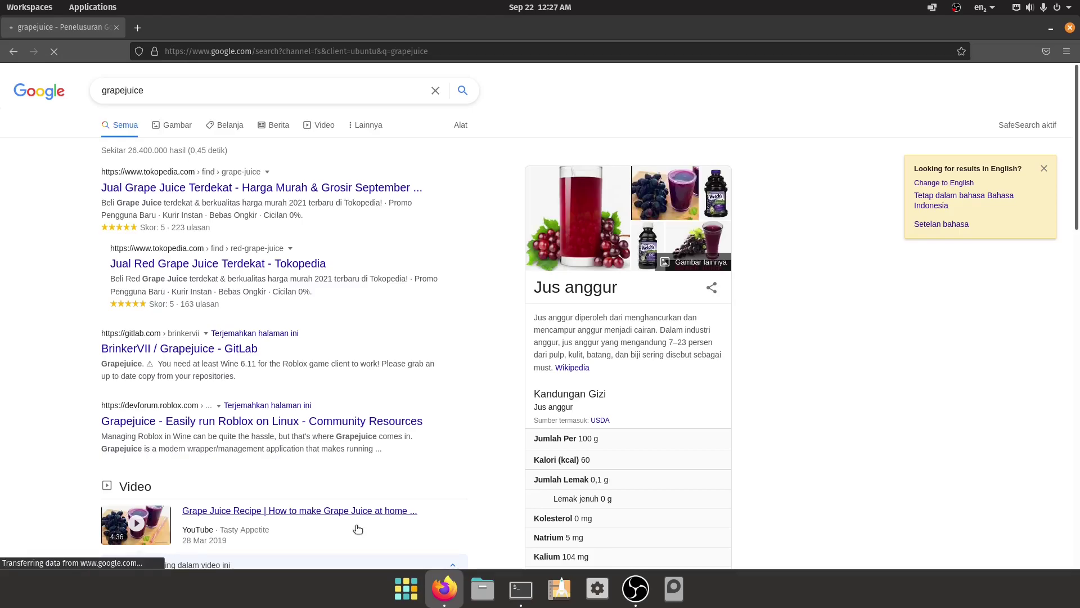
Step: Open the Grapejuice project on GitLab and follow its README link to the Grapejuice Wiki
{"action": "left_click", "coordinate": [190, 350]}
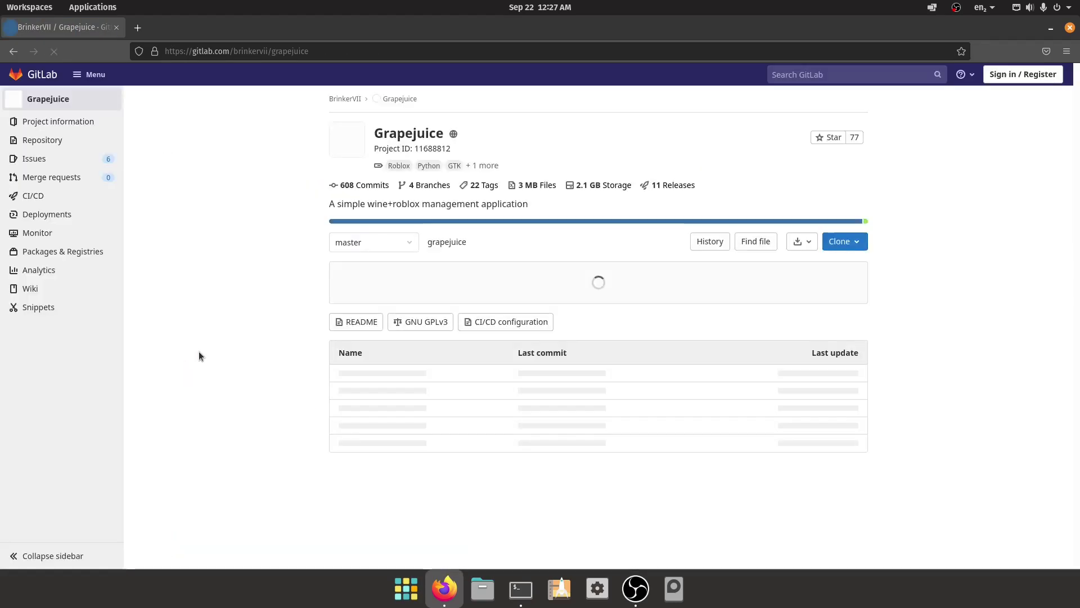
{"action": "scroll", "coordinate": [206, 332], "scroll_direction": "down", "scroll_amount": 10}
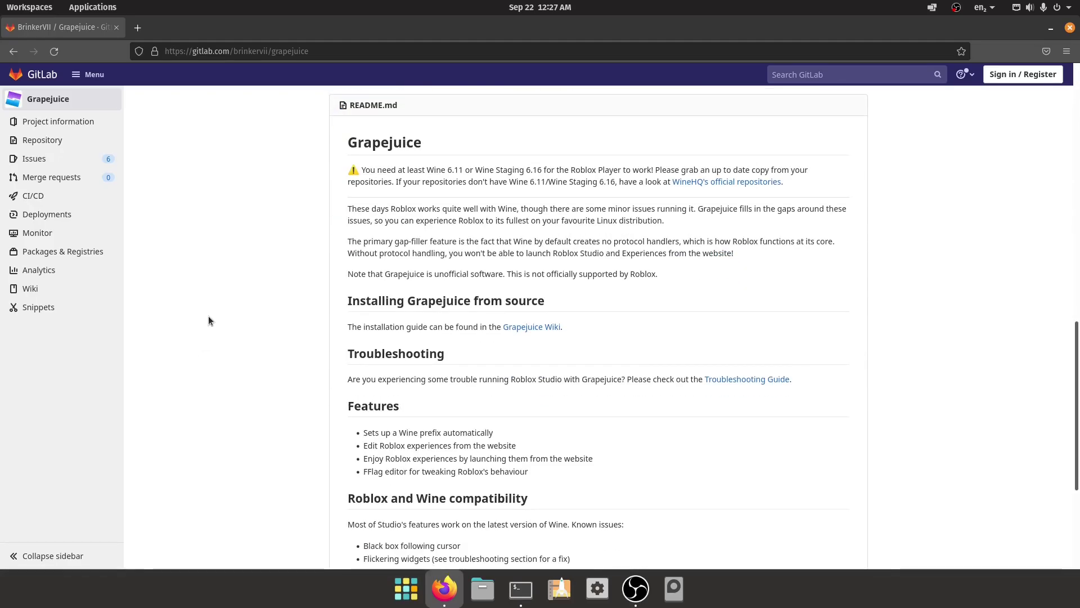
{"action": "left_click", "coordinate": [533, 327]}
Step: Open the "Debian 10 and similar" guide from the wiki's install-from-source section
{"action": "scroll", "coordinate": [391, 322], "scroll_direction": "down", "scroll_amount": 5}
{"action": "left_click_drag", "start_coordinate": [290, 319], "coordinate": [270, 314]}
{"action": "left_click", "coordinate": [271, 314]}
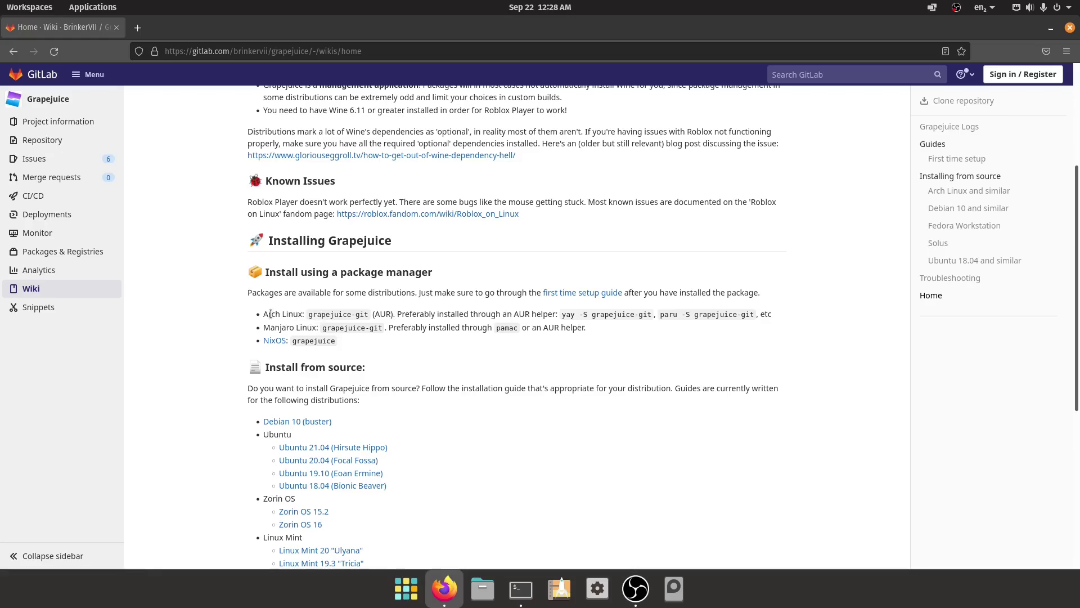
{"action": "scroll", "coordinate": [203, 308], "scroll_direction": "down", "scroll_amount": 4}
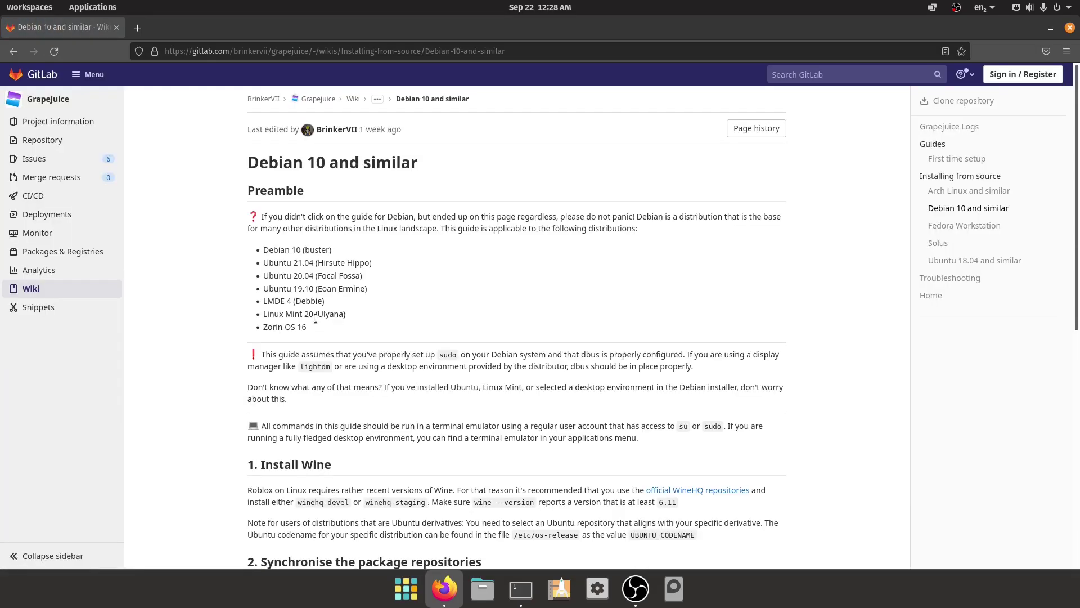
Step: Open the guide's official WineHQ repositories link in a new tab and go to the Ubuntu package instructions
{"action": "scroll", "coordinate": [316, 318], "scroll_direction": "down", "scroll_amount": 4}
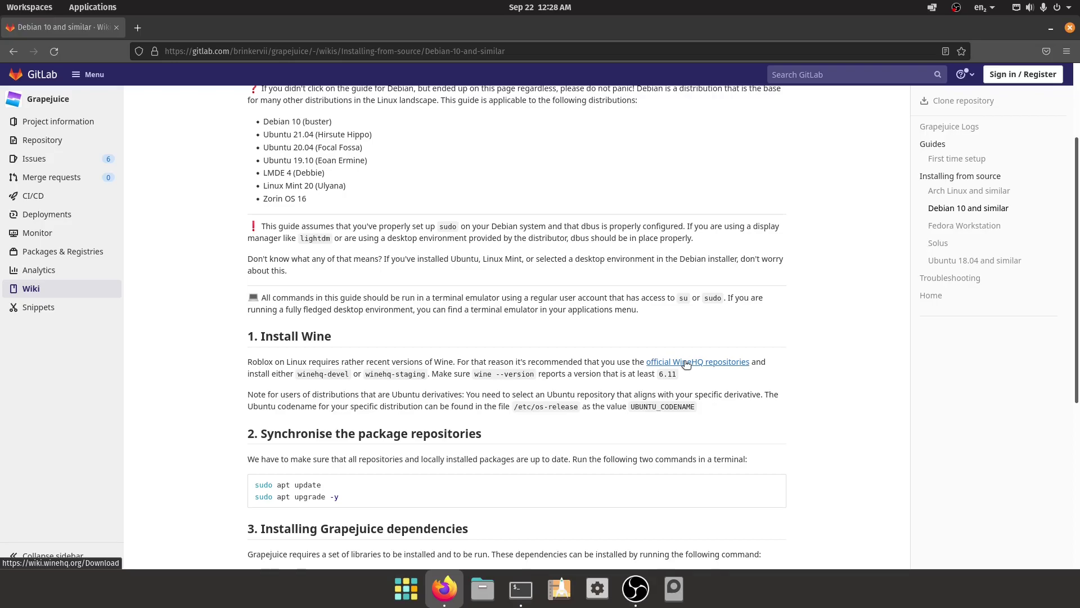
{"action": "middle_click", "coordinate": [687, 365]}
{"action": "left_click", "coordinate": [161, 35]}
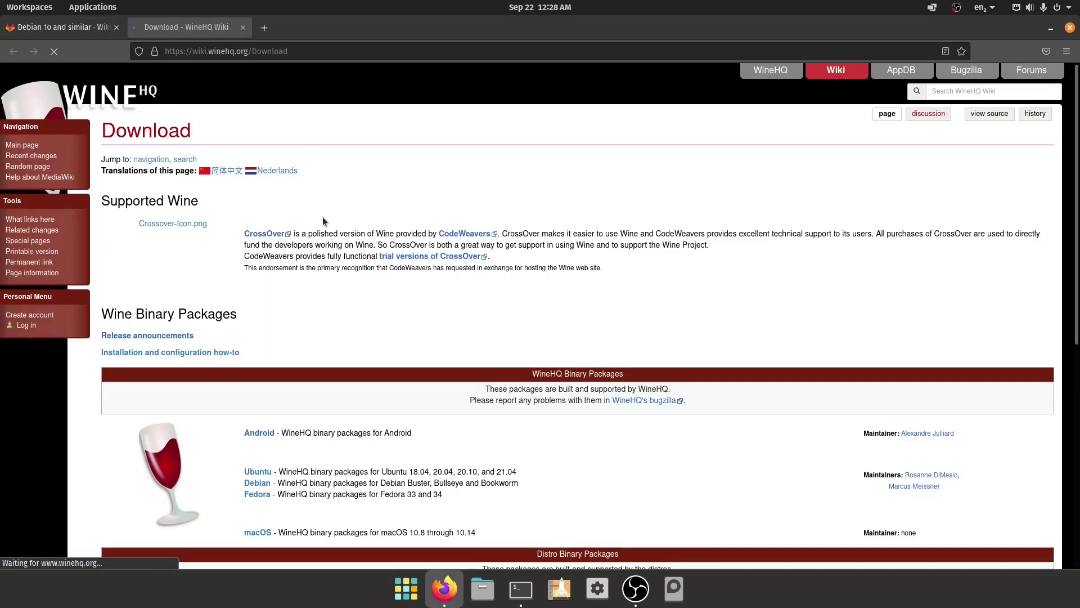
{"action": "scroll", "coordinate": [329, 288], "scroll_direction": "down", "scroll_amount": 2}
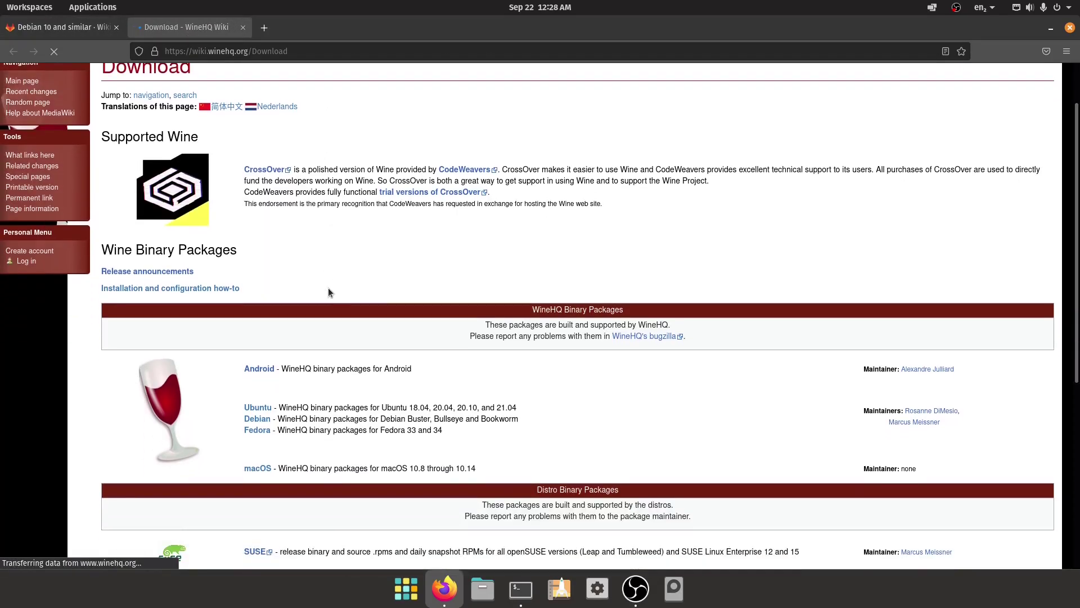
{"action": "left_click", "coordinate": [268, 408]}
{"action": "scroll", "coordinate": [266, 406], "scroll_direction": "down", "scroll_amount": 2}
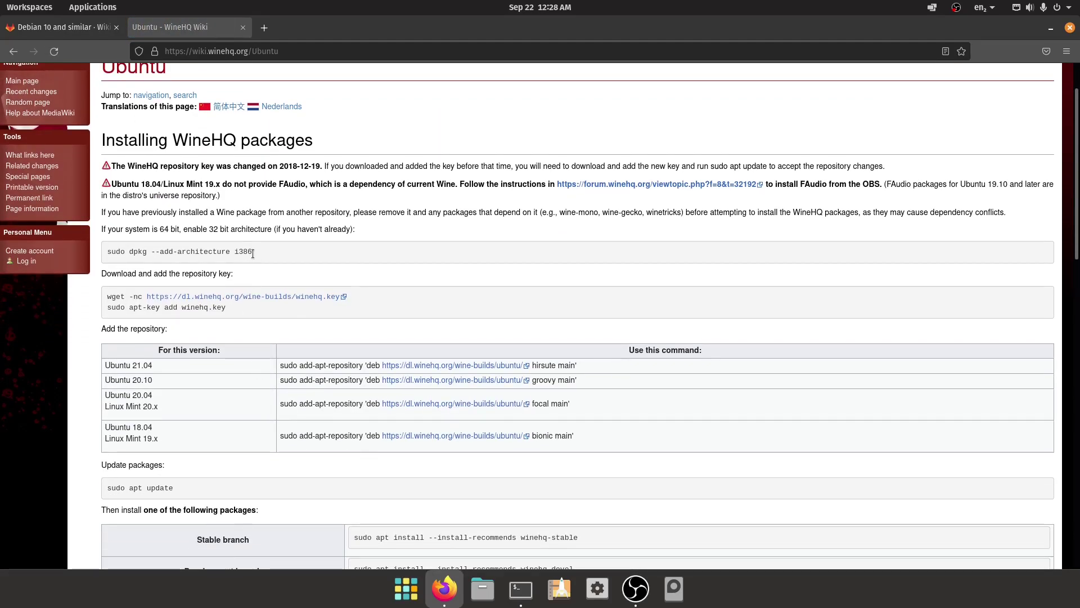
Step: Copy the 32-bit architecture command "sudo dpkg --add-architecture i386" and run it in the terminal
{"action": "triple_click", "coordinate": [248, 253]}
{"action": "key", "text": "ctrl+c"}
{"action": "key", "text": "alt+Tab"}
{"action": "key", "text": "ctrl+shift+v"}
{"action": "key", "text": "Return"}
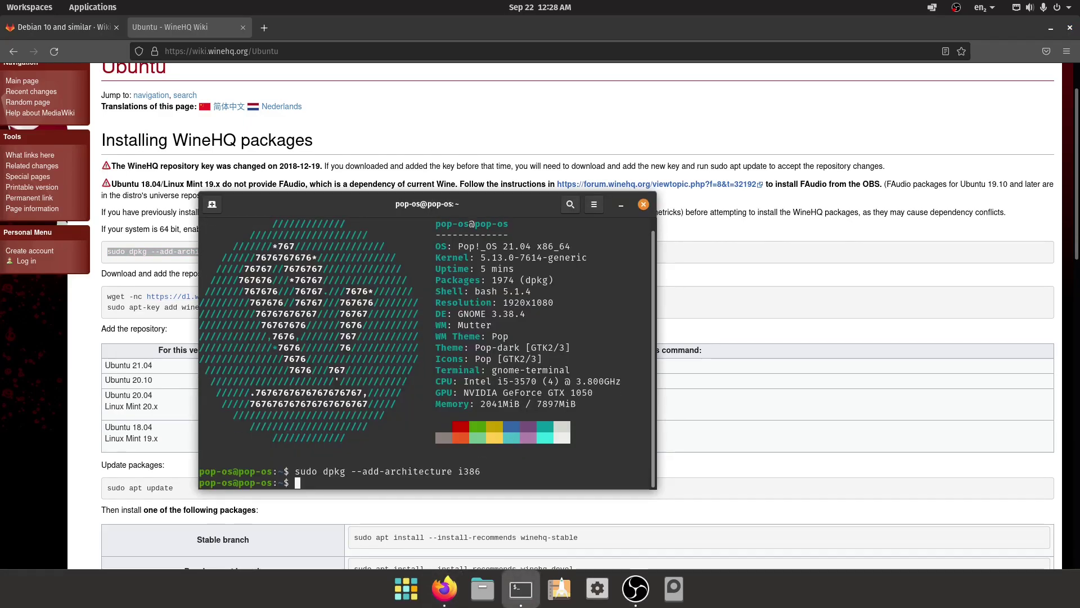
Step: Run the wiki's wget and "sudo apt-key add winehq.key" commands in the terminal to download and add the WineHQ repository key
{"action": "key", "text": "alt+Tab"}
{"action": "key", "text": "ctrl+a"}
{"action": "triple_click", "coordinate": [137, 304]}
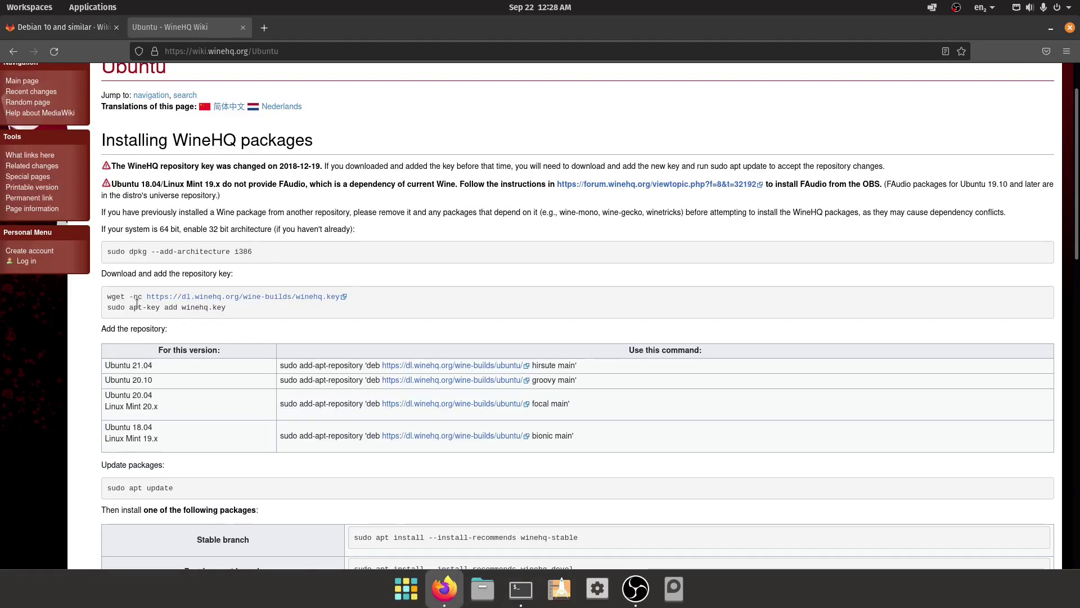
{"action": "left_click_drag", "start_coordinate": [283, 307], "coordinate": [88, 301]}
{"action": "key", "text": "alt+Tab"}
{"action": "type", "text": "wget -nc https://dl.winehq.org/wine-builds/winehq.key sudo apt-key add winehq.key"}
{"action": "key", "text": "Return"}
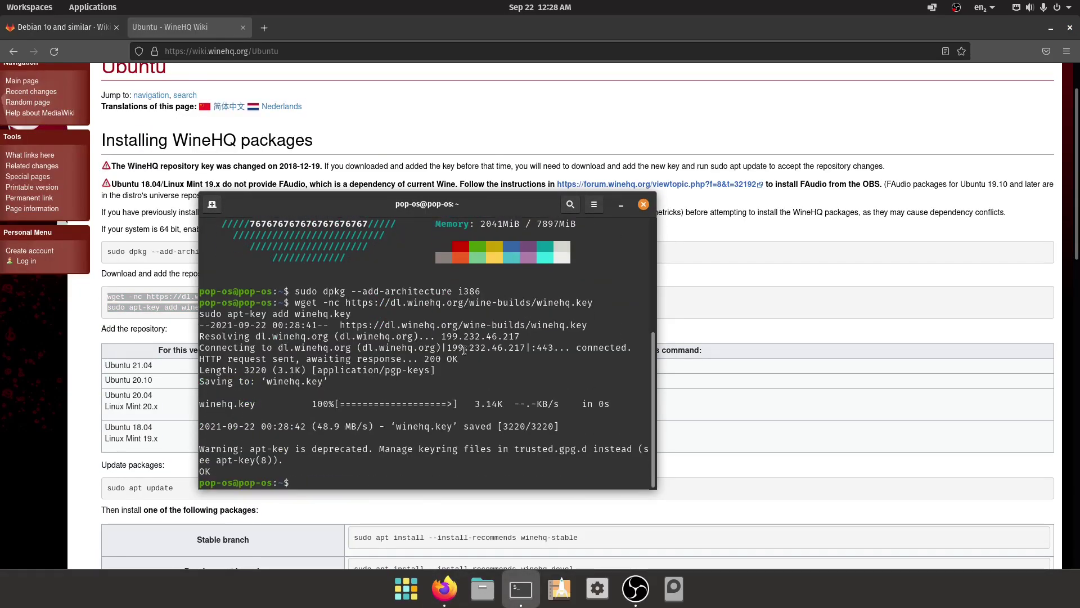
Step: Copy the Ubuntu 21.04 add-apt-repository command for "hirsute main", run it in the terminal and confirm adding the repository
{"action": "left_click", "coordinate": [129, 359]}
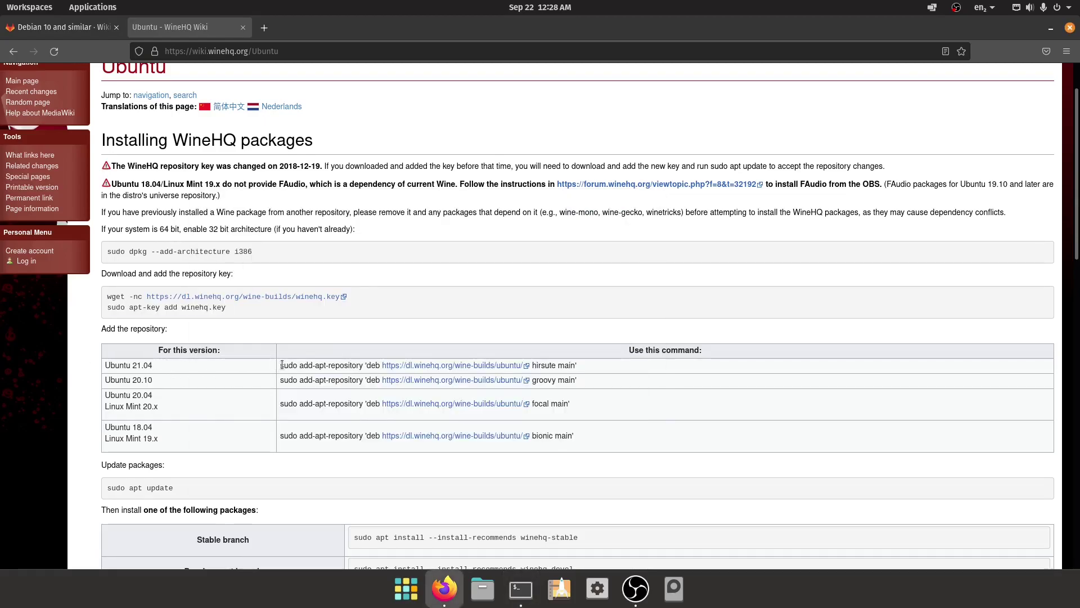
{"action": "left_click_drag", "start_coordinate": [282, 365], "coordinate": [673, 365]}
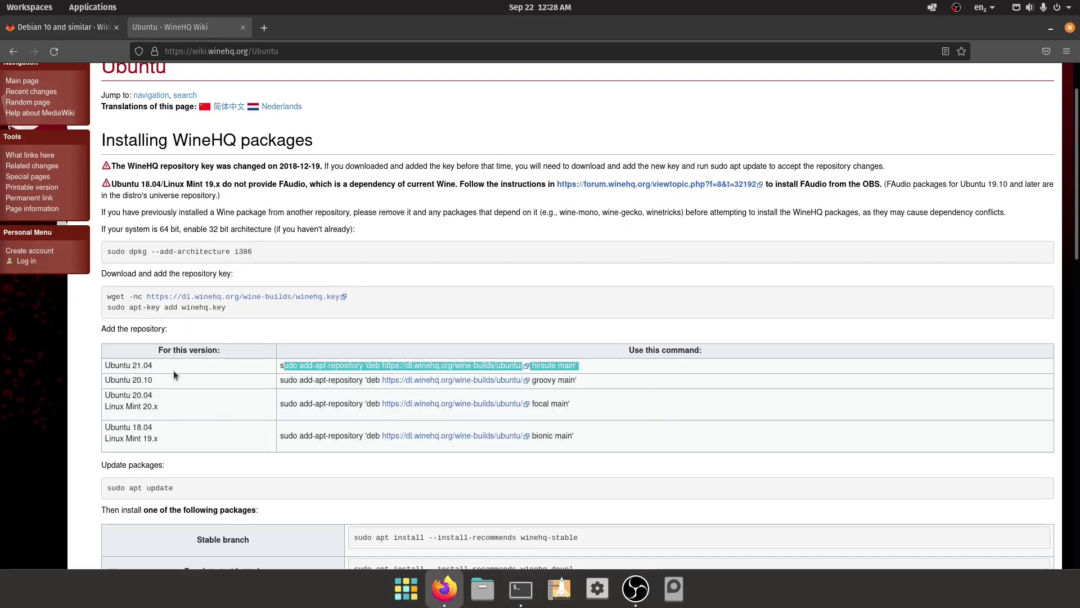
{"action": "triple_click", "coordinate": [285, 365]}
{"action": "key", "text": "ctrl+c"}
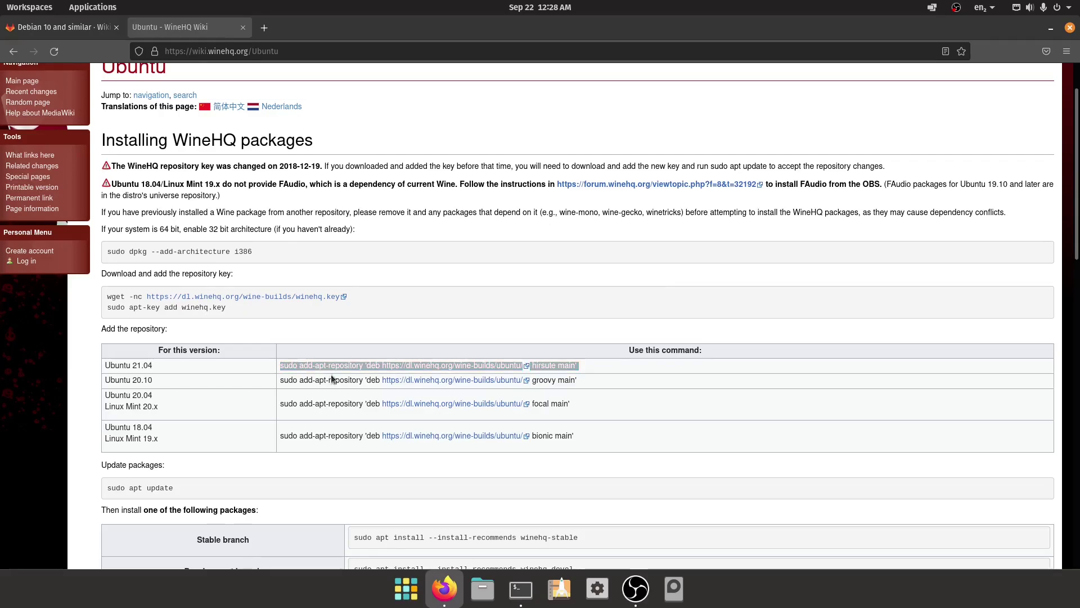
{"action": "key", "text": "alt+Tab"}
{"action": "key", "text": "ctrl+shift+v"}
{"action": "key", "text": "Return"}
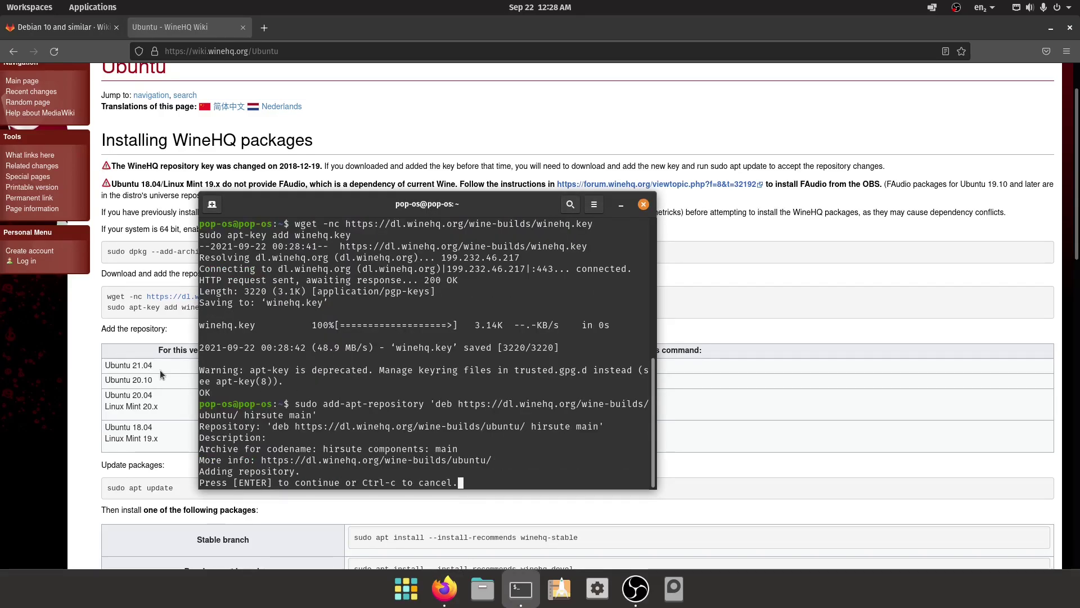
{"action": "key", "text": "Return"}
Step: Refresh the package lists in the terminal with "sudo apt update"
{"action": "key", "text": "alt+Tab"}
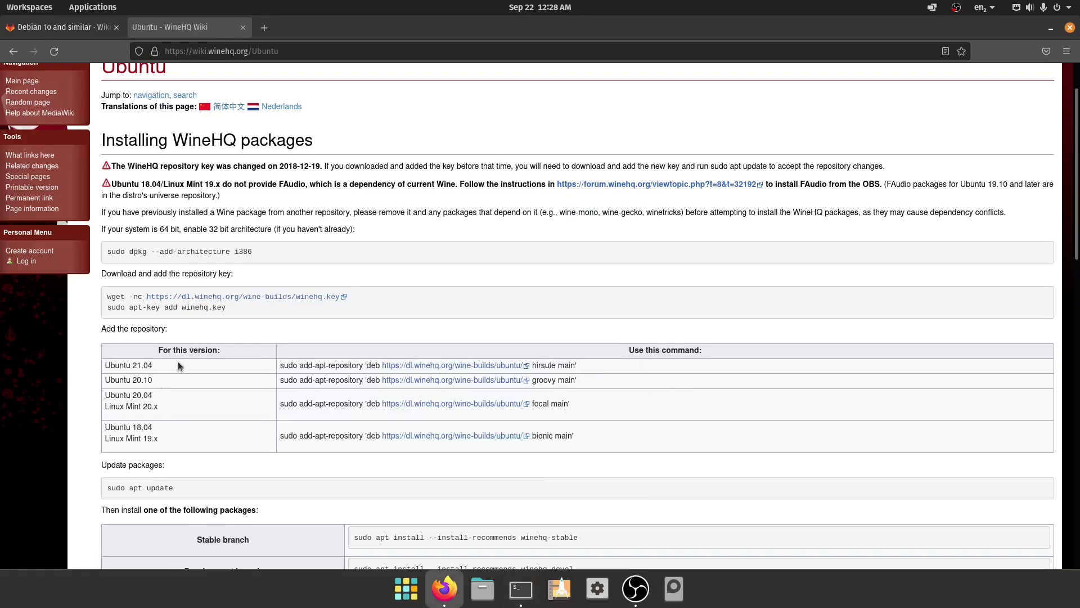
{"action": "scroll", "coordinate": [222, 349], "scroll_direction": "down", "scroll_amount": 2}
{"action": "key", "text": "alt+Tab"}
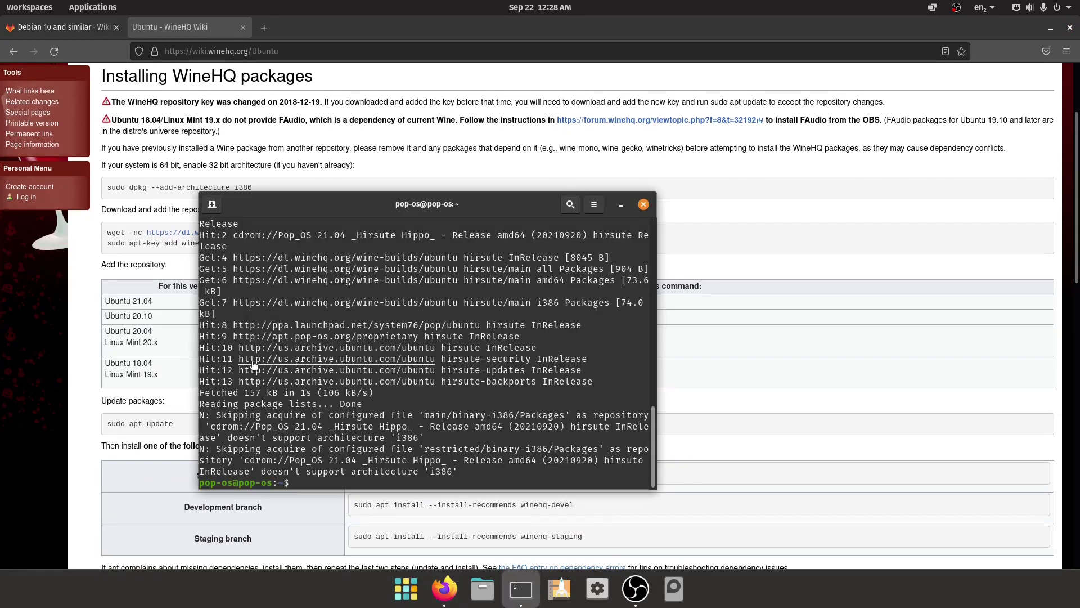
{"action": "type", "text": "sudo apt update"}
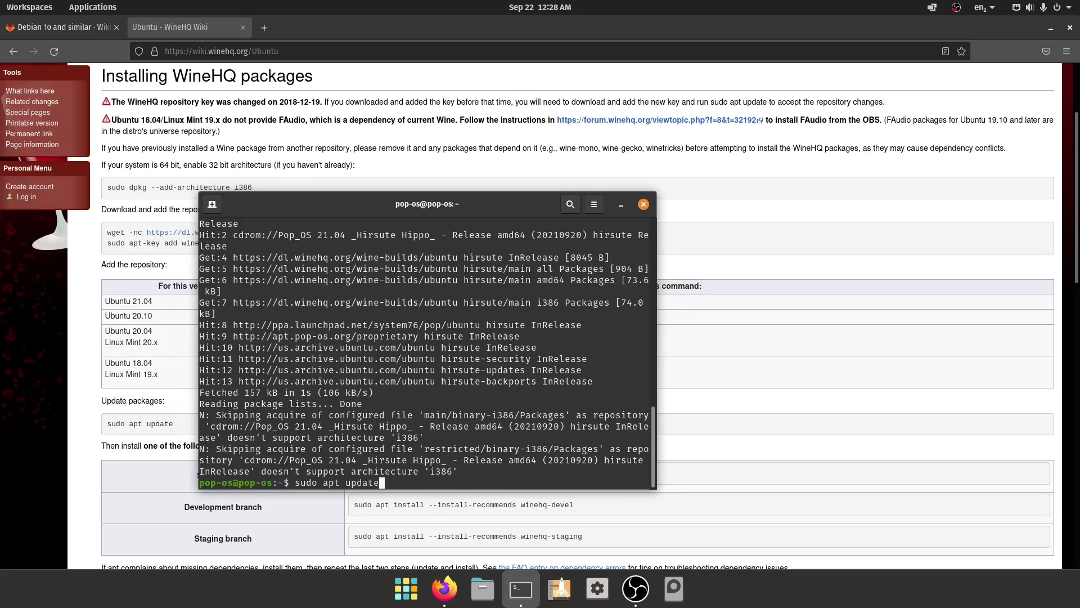
{"action": "key", "text": "Return"}
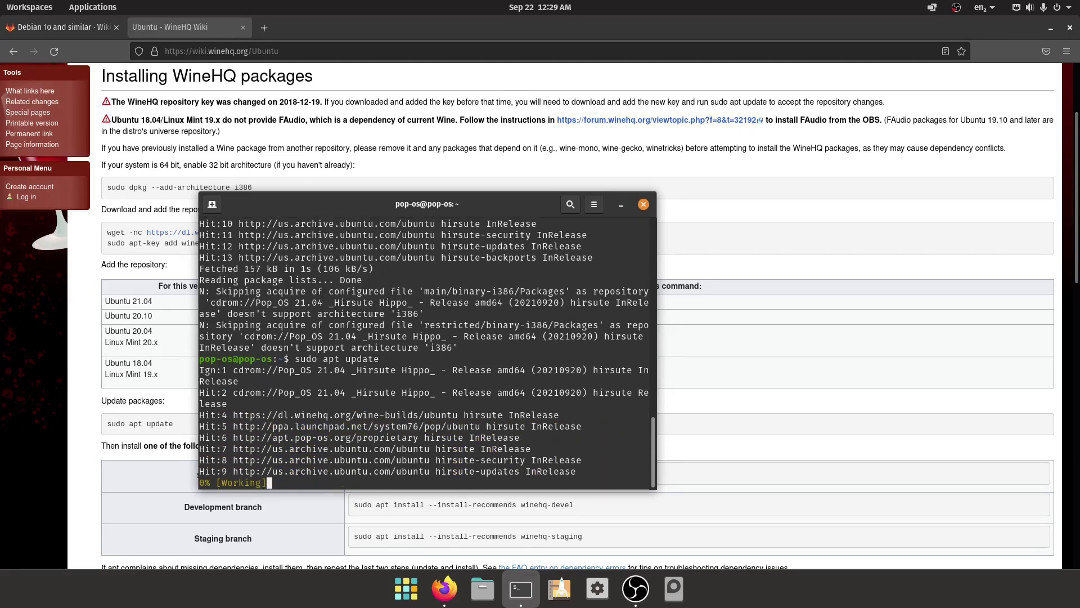
Step: Review the stable, development and staging branch options for installing WineHQ on the Ubuntu wiki page
{"action": "left_click", "coordinate": [173, 397]}
{"action": "scroll", "coordinate": [174, 406], "scroll_direction": "down", "scroll_amount": 4}
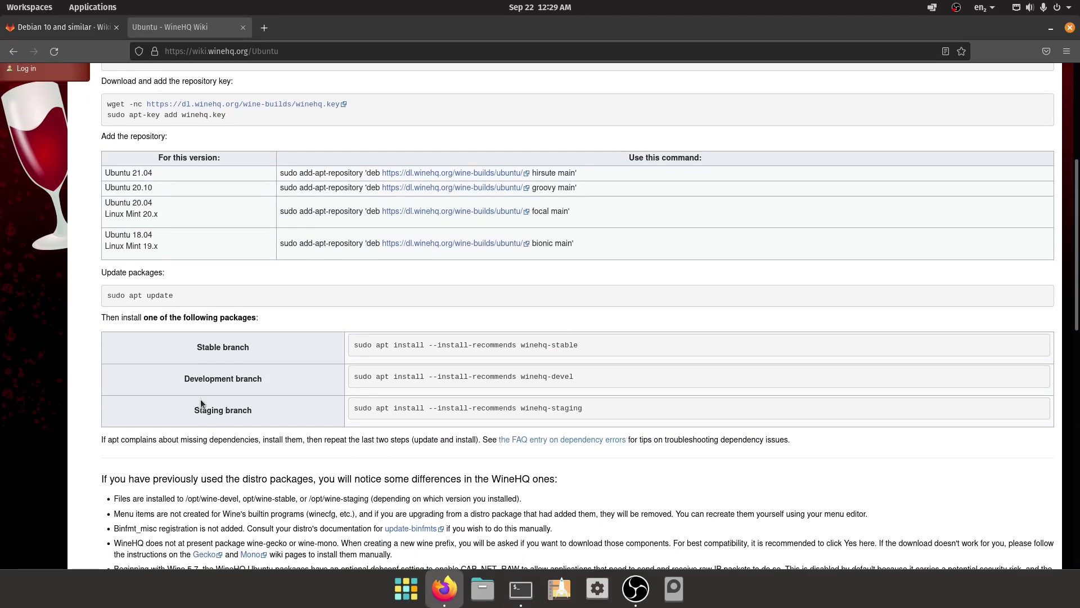
{"action": "left_click_drag", "start_coordinate": [195, 380], "coordinate": [272, 379]}
{"action": "left_click", "coordinate": [271, 378]}
{"action": "left_click_drag", "start_coordinate": [200, 410], "coordinate": [246, 408]}
{"action": "left_click", "coordinate": [265, 409]}
{"action": "left_click_drag", "start_coordinate": [200, 347], "coordinate": [234, 348]}
{"action": "left_click", "coordinate": [268, 353]}
Step: Copy the development branch command "sudo apt install --install-recommends winehq-devel", run it in the terminal and accept the installation
{"action": "left_click_drag", "start_coordinate": [398, 379], "coordinate": [629, 377]}
{"action": "key", "text": "ctrl+c"}
{"action": "key", "text": "alt+Tab"}
{"action": "key", "text": "ctrl+shift+v"}
{"action": "key", "text": "Return"}
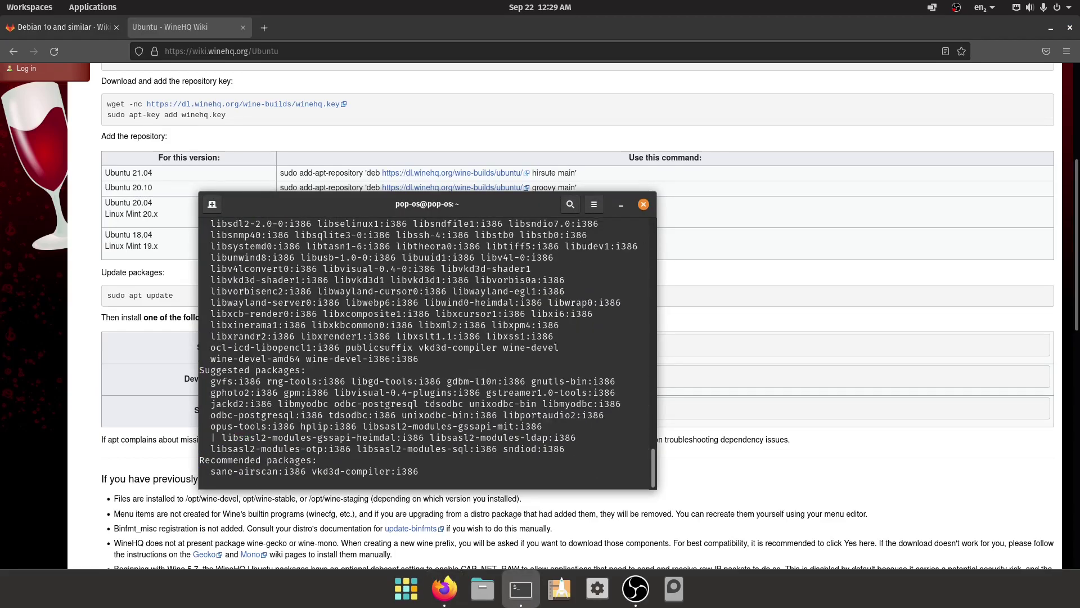
{"action": "key", "text": "Return"}
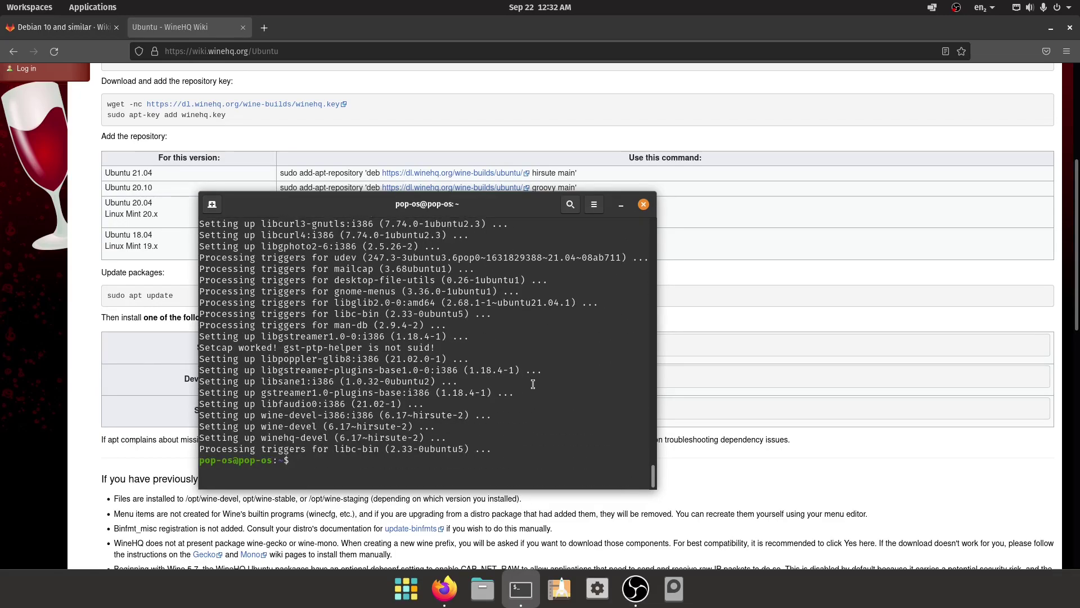
Step: Launch Disk Usage Analyzer to check the available disk space and move its window clear of the terminal
{"action": "key", "text": "super"}
{"action": "type", "text": "disk"}
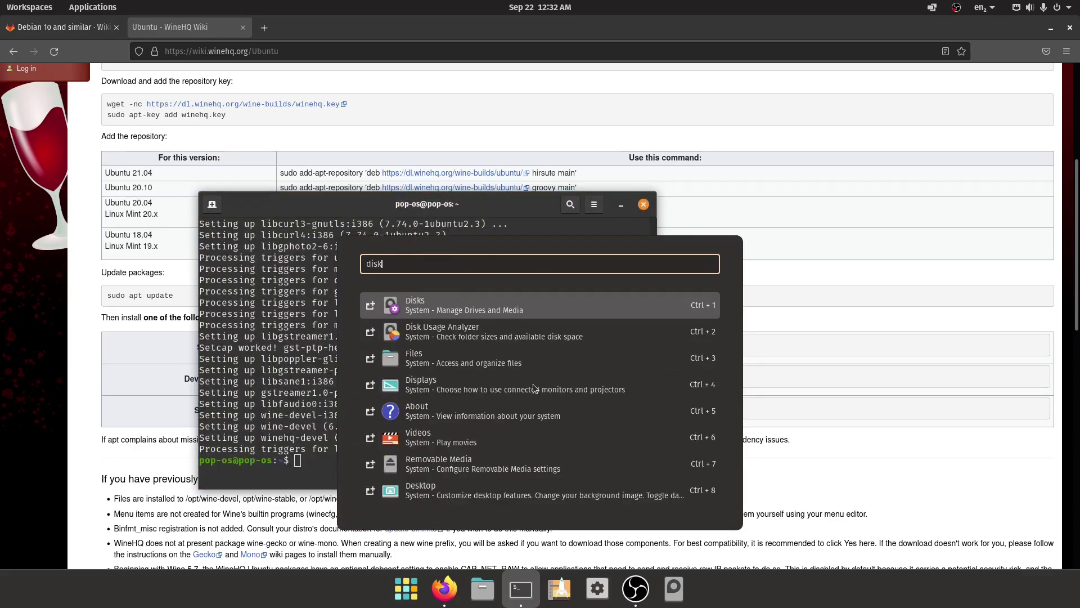
{"action": "key", "text": "Down"}
{"action": "key", "text": "Return"}
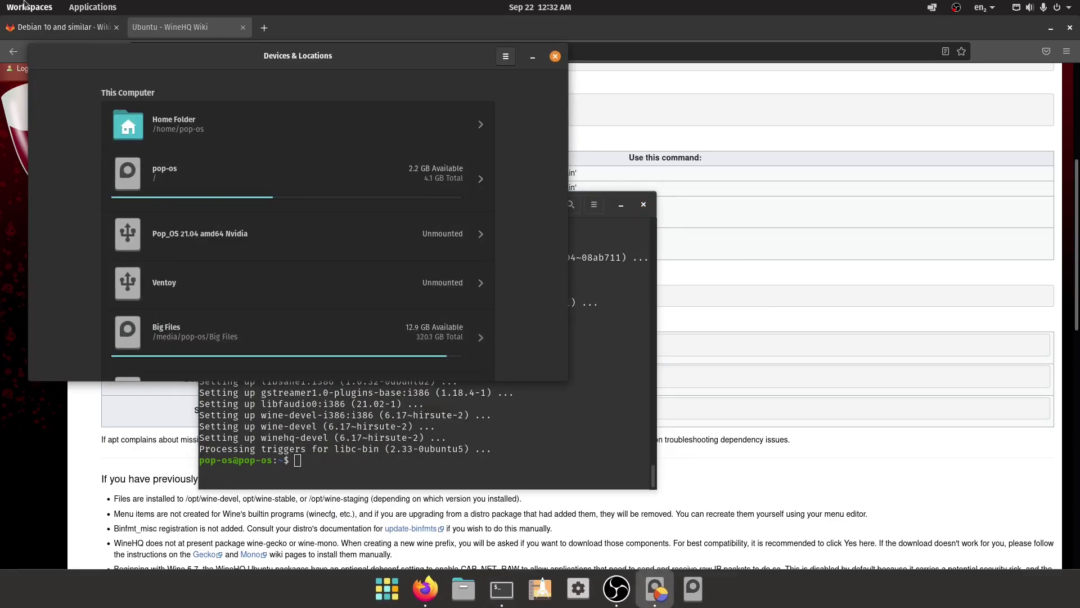
{"action": "left_click_drag", "start_coordinate": [310, 57], "coordinate": [731, 117]}
Step: Clear the downloaded package cache in the terminal with "sudo apt clean"
{"action": "left_click", "coordinate": [296, 216]}
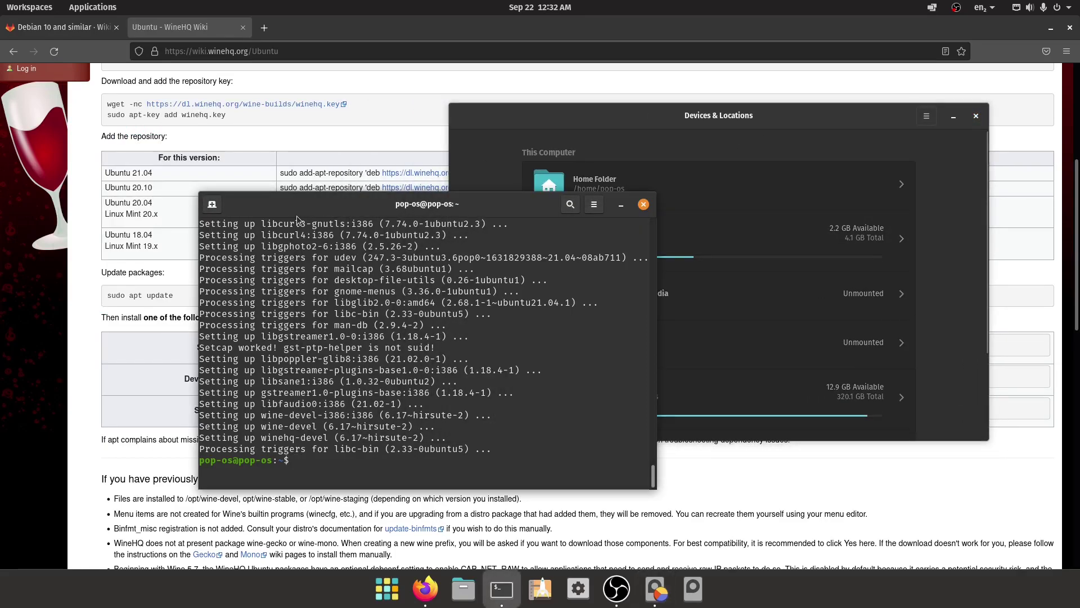
{"action": "type", "text": "sudo apt clean"}
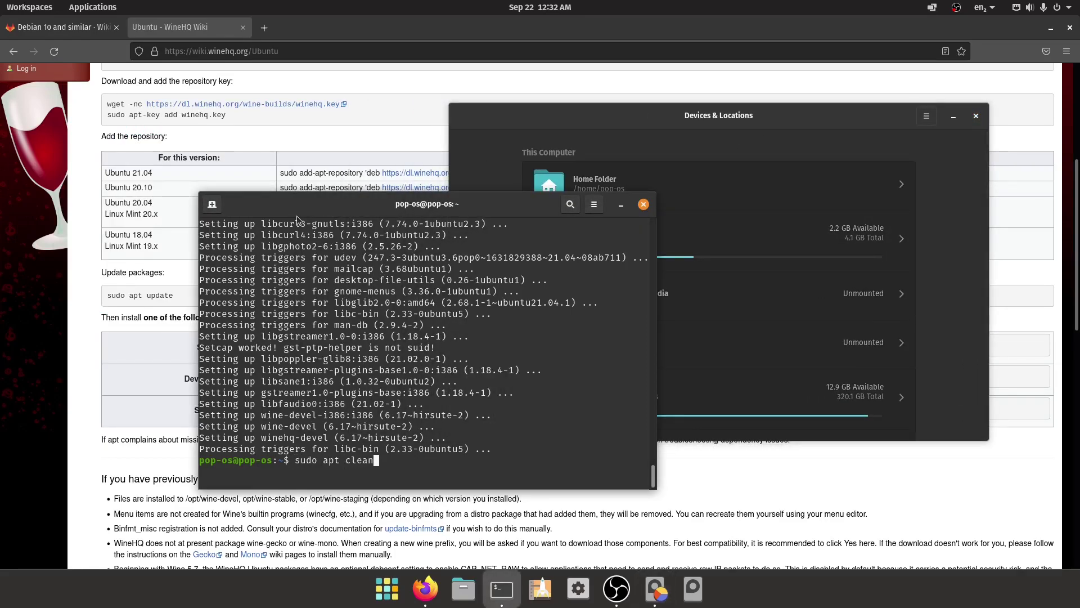
{"action": "key", "text": "Return"}
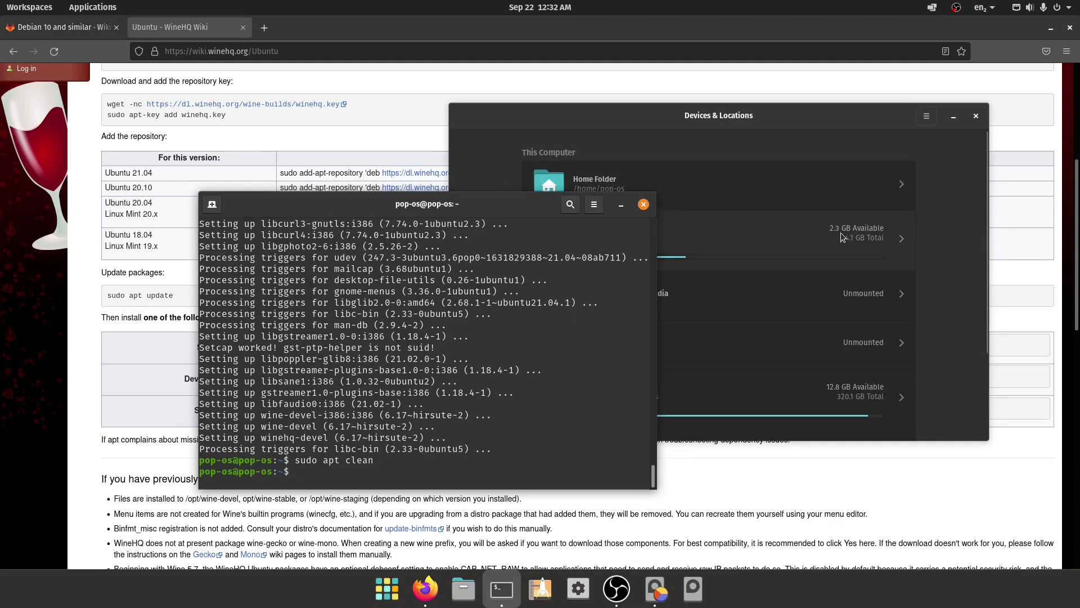
Step: Uncover the disk space figures, then close Disk Usage Analyzer and the WineHQ tab to return to the Grapejuice guide
{"action": "left_click_drag", "start_coordinate": [351, 210], "coordinate": [229, 203]}
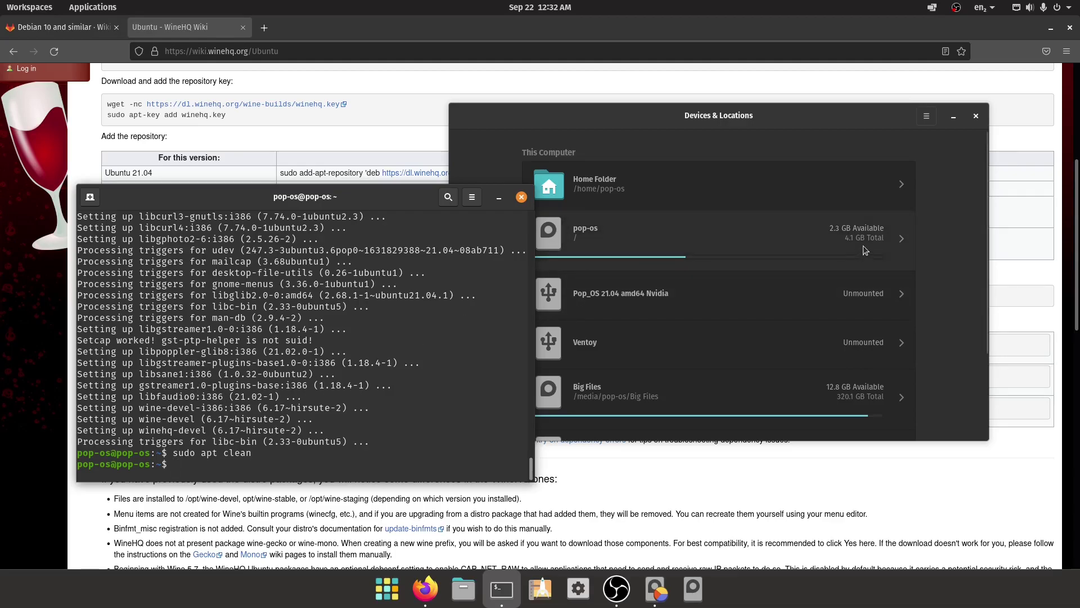
{"action": "left_click", "coordinate": [976, 116]}
{"action": "middle_click", "coordinate": [160, 25]}
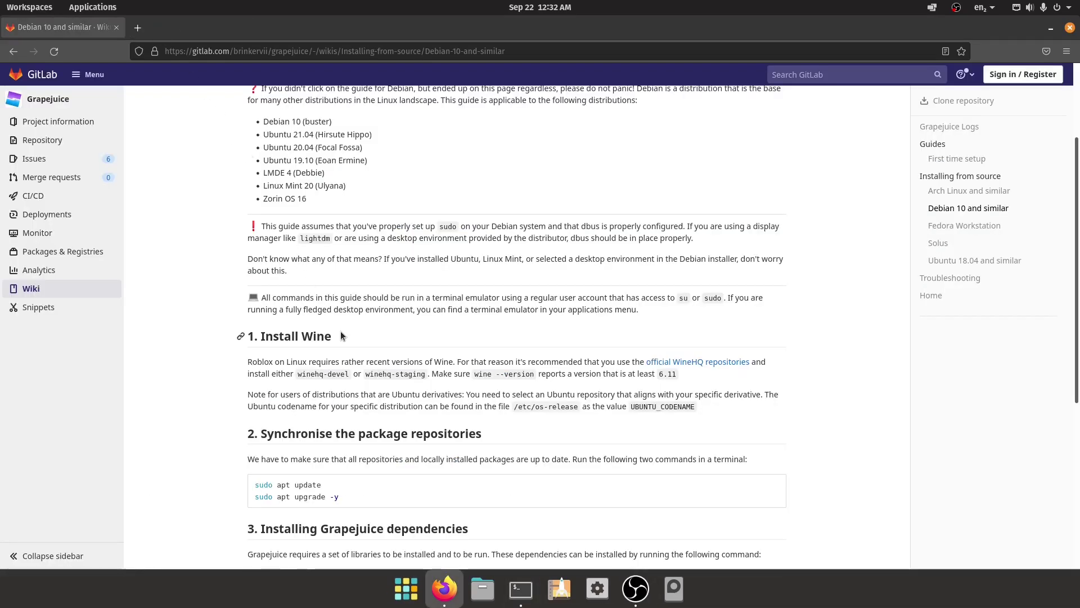
Step: Copy the Grapejuice dependencies install command (sudo apt install -y git python3-pip …) from section 3 of the guide and run it in the terminal
{"action": "scroll", "coordinate": [340, 331], "scroll_direction": "down", "scroll_amount": 5}
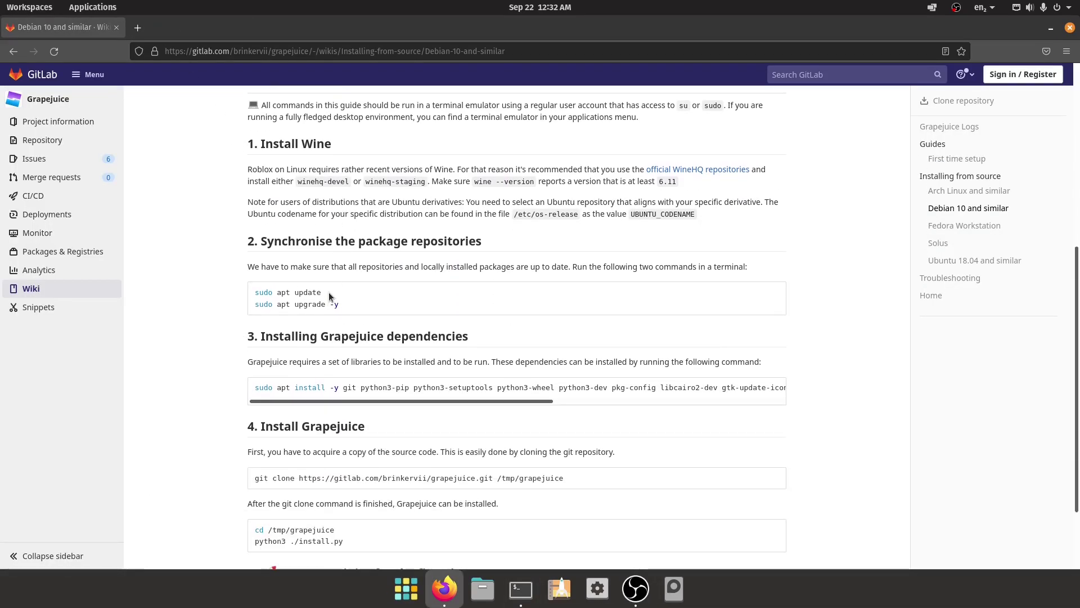
{"action": "left_click_drag", "start_coordinate": [324, 292], "coordinate": [195, 296]}
{"action": "left_click", "coordinate": [317, 305]}
{"action": "triple_click", "coordinate": [317, 305]}
{"action": "left_click", "coordinate": [328, 304]}
{"action": "double_click", "coordinate": [350, 388]}
{"action": "triple_click", "coordinate": [352, 387]}
{"action": "key", "text": "ctrl+c"}
{"action": "key", "text": "alt+Tab"}
{"action": "key", "text": "ctrl+shift+v"}
{"action": "key", "text": "Return"}
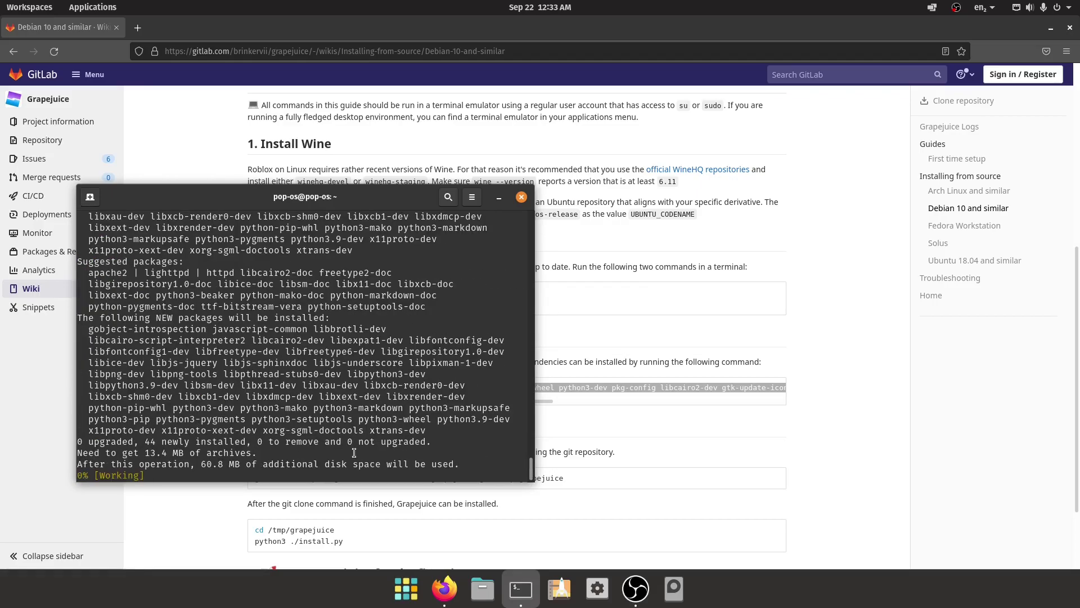
Step: Review the guide's Install Grapejuice section for the commands that clone and install the source code
{"action": "left_click", "coordinate": [629, 455]}
{"action": "scroll", "coordinate": [629, 455], "scroll_direction": "down", "scroll_amount": 2}
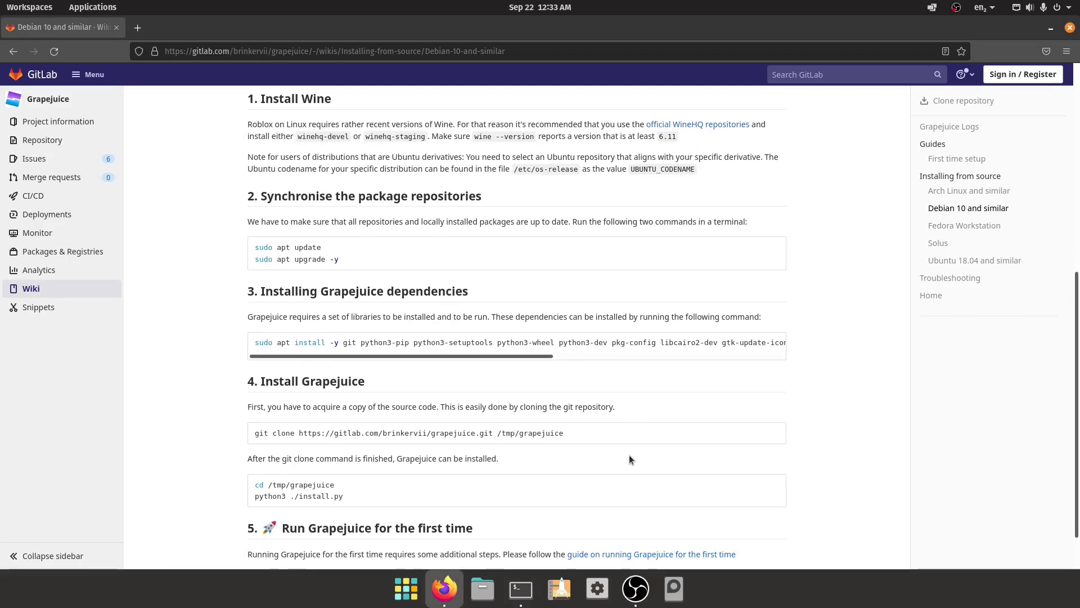
{"action": "triple_click", "coordinate": [449, 415]}
{"action": "left_click", "coordinate": [448, 414]}
{"action": "triple_click", "coordinate": [449, 414]}
{"action": "left_click", "coordinate": [453, 414]}
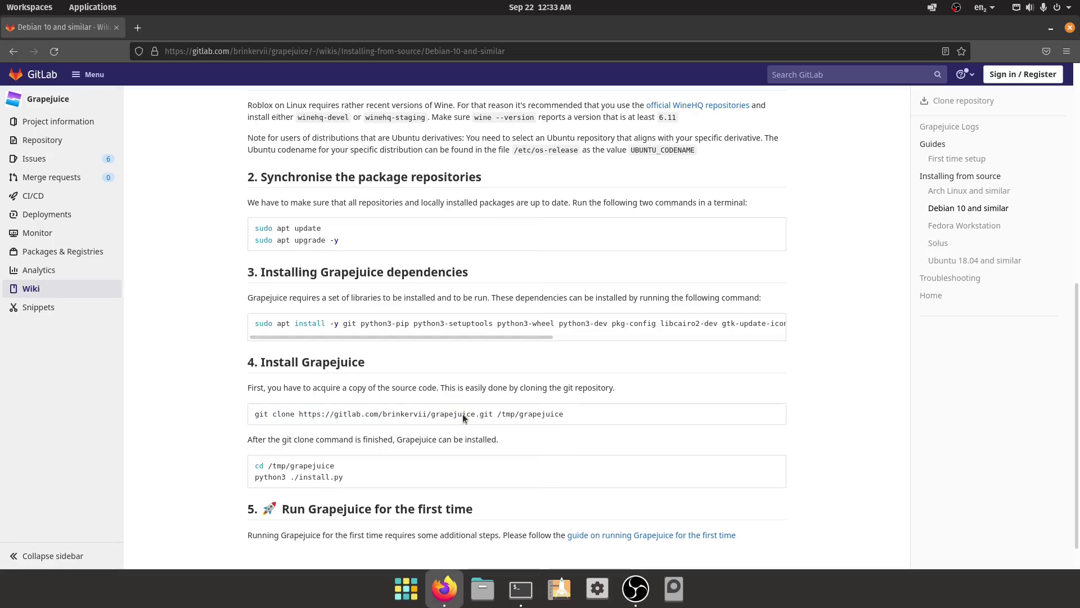
{"action": "key", "text": "alt+Tab"}
{"action": "key", "text": "alt+Tab"}
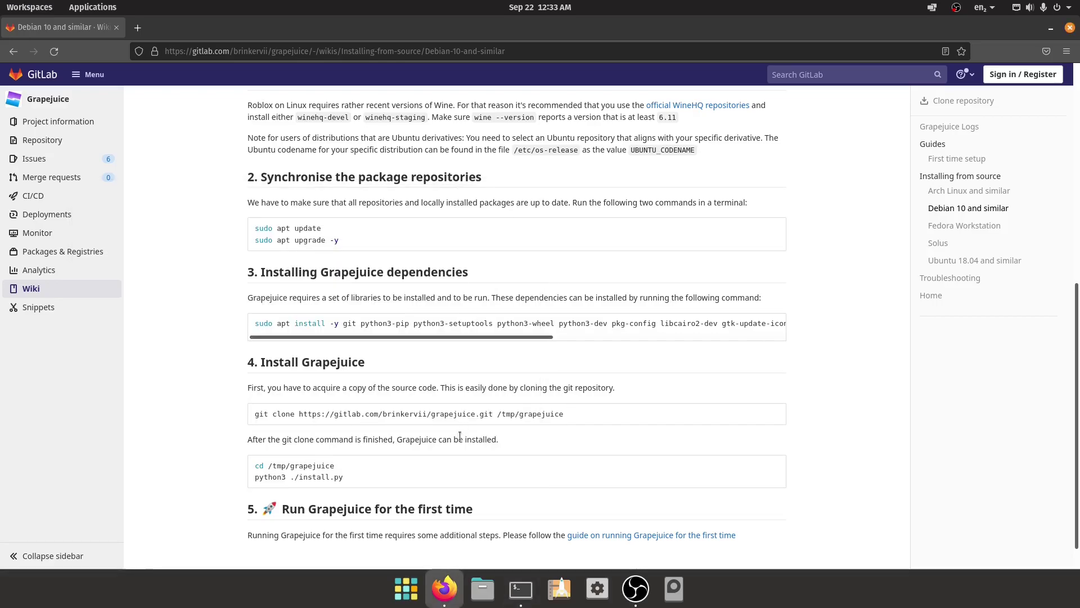
Step: Clear the downloaded package cache in the terminal with "sudo apt clean" after the dependency installation
{"action": "key", "text": "alt+Tab"}
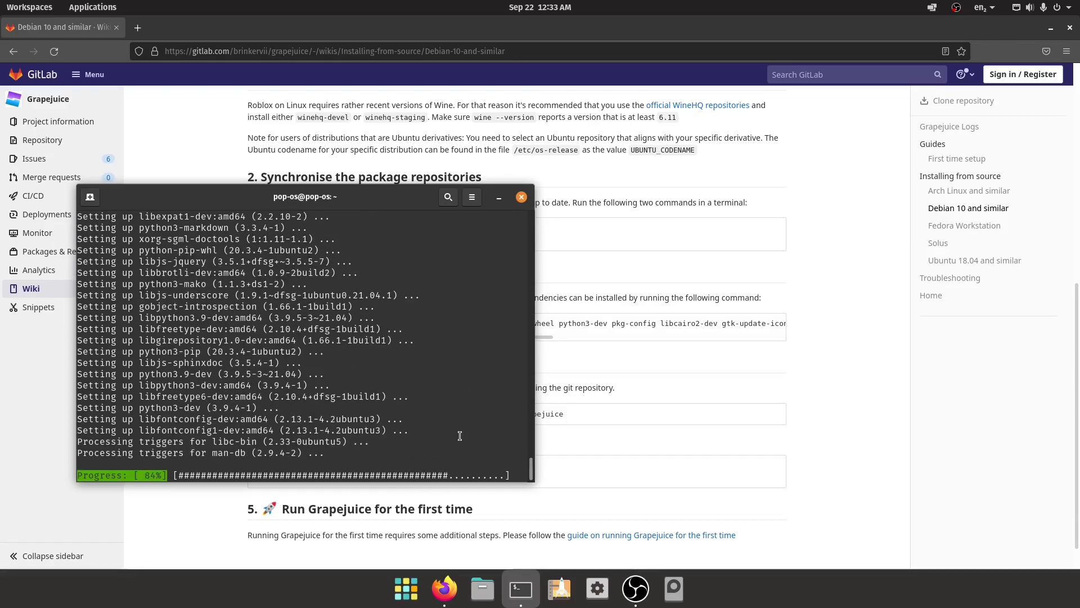
{"action": "type", "text": "sudo apt clean"}
{"action": "key", "text": "Return"}
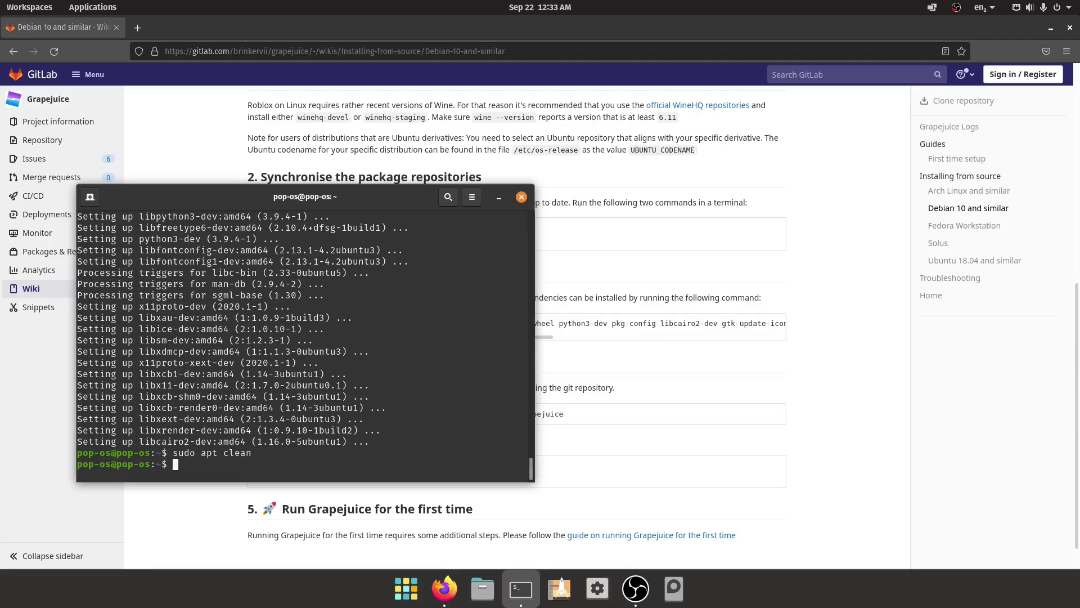
{"action": "left_click", "coordinate": [702, 494]}
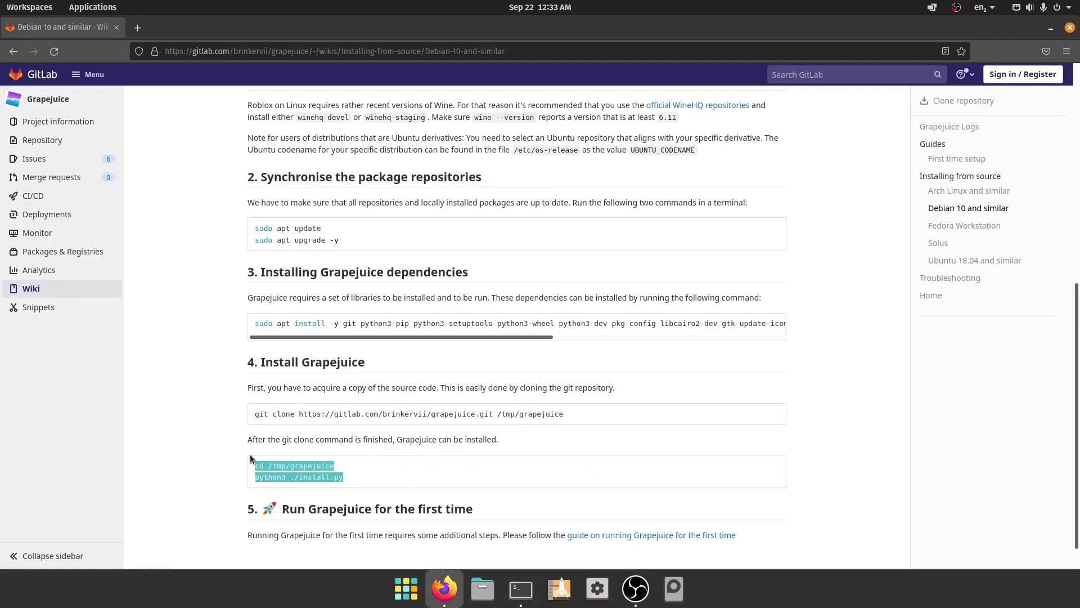
{"action": "triple_click", "coordinate": [302, 414]}
{"action": "key", "text": "alt+Tab"}
{"action": "middle_click", "coordinate": [301, 415]}
{"action": "key", "text": "Return"}
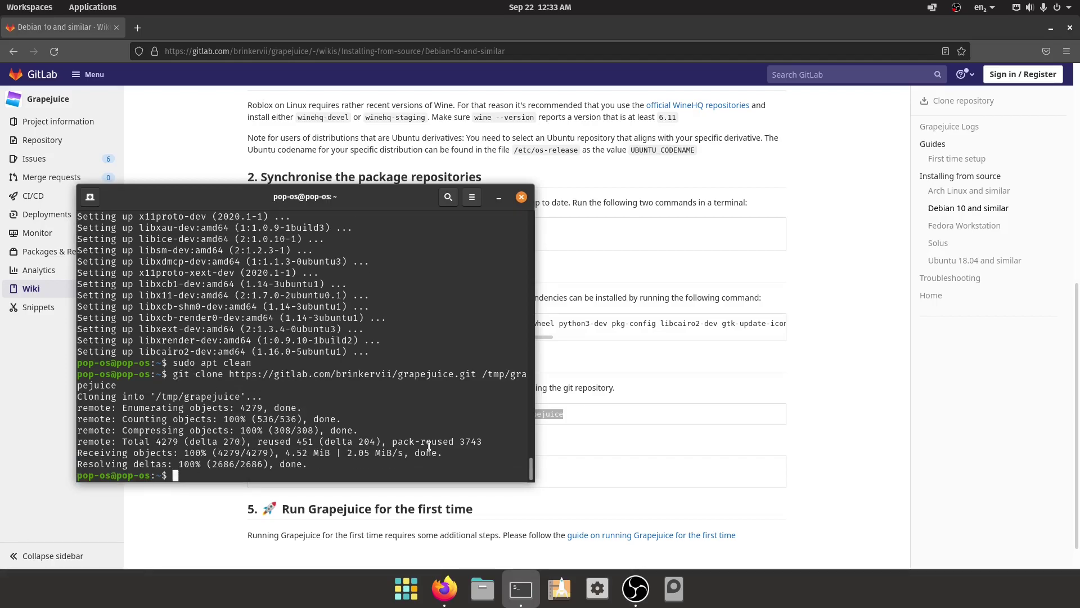
Step: Copy the "cd /tmp/grapejuice" and "python3 ./install.py" commands from the guide and run them in the terminal
{"action": "left_click", "coordinate": [697, 434]}
{"action": "left_click_drag", "start_coordinate": [372, 477], "coordinate": [221, 457]}
{"action": "key", "text": "ctrl+c"}
{"action": "key", "text": "alt+Tab"}
{"action": "key", "text": "ctrl+shift+v"}
{"action": "key", "text": "Return"}
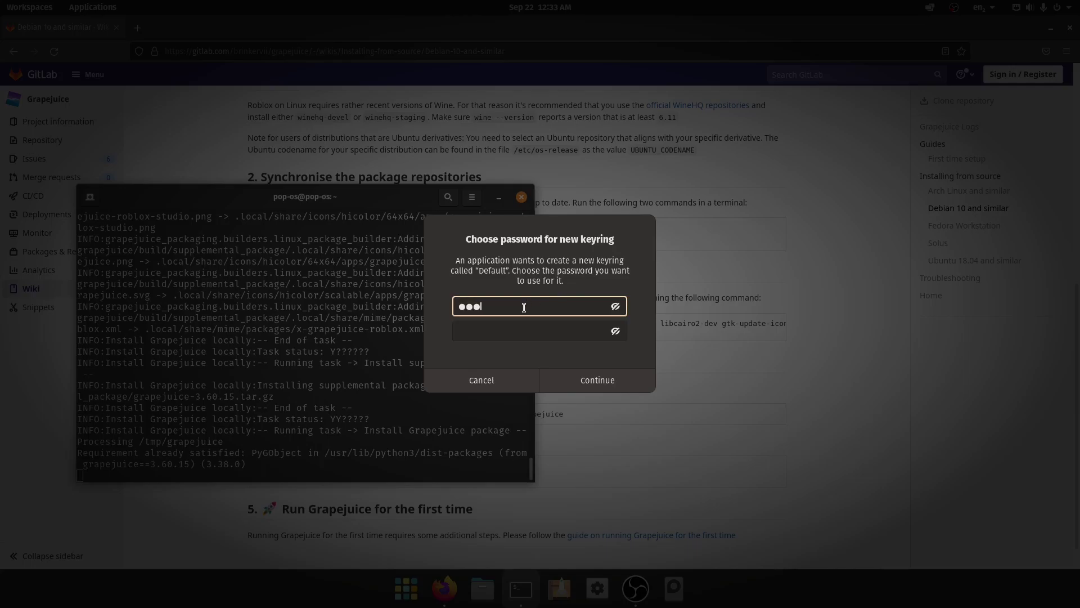
Step: Enter and repeat the password for the new Default keyring and continue
{"action": "key", "text": "Tab"}
{"action": "type", "text": "•••"}
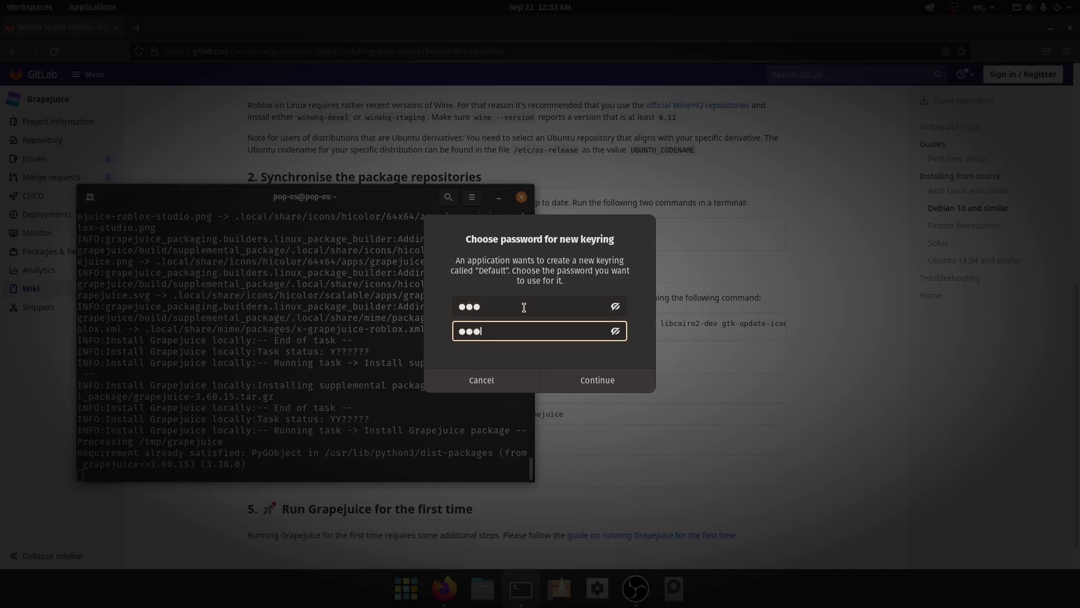
{"action": "left_click", "coordinate": [575, 373]}
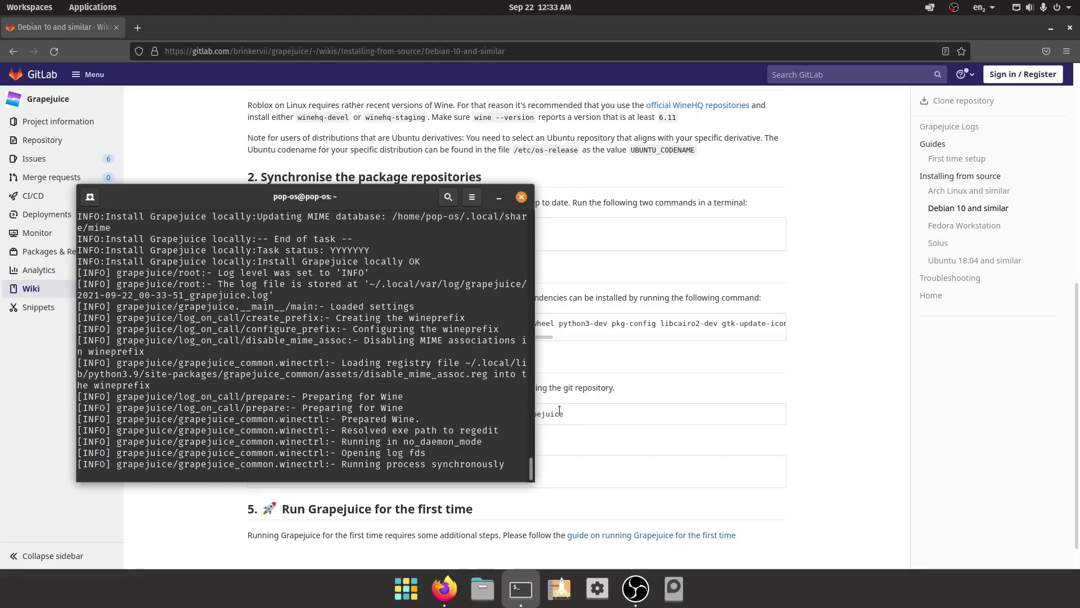
Step: Follow the Roblox installer's progress alongside the terminal and dismiss its completion dialog
{"action": "left_click", "coordinate": [610, 424]}
{"action": "key", "text": "alt+Tab"}
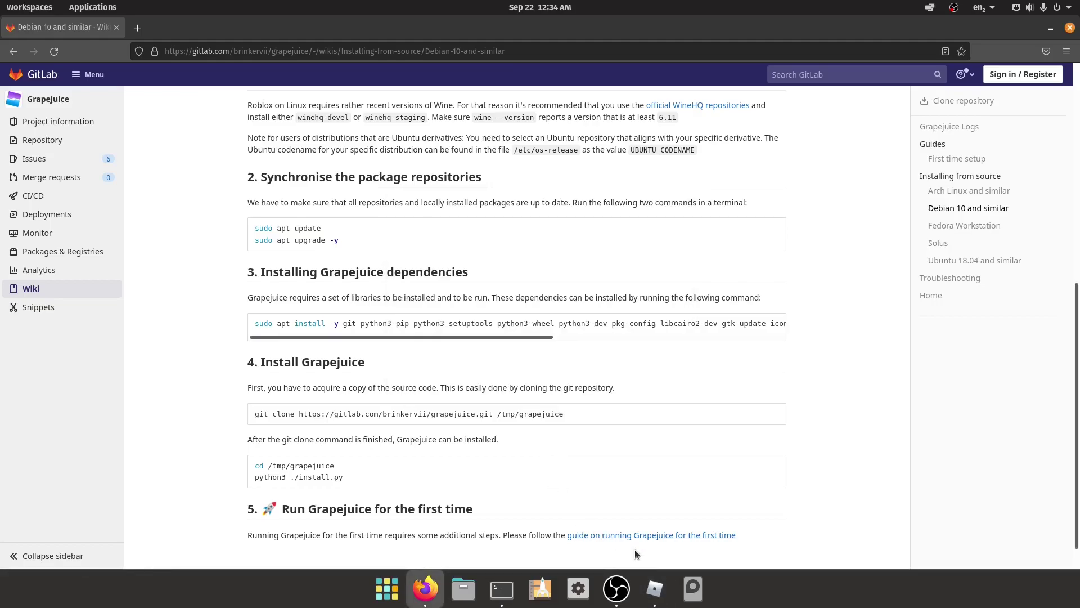
{"action": "left_click", "coordinate": [655, 586]}
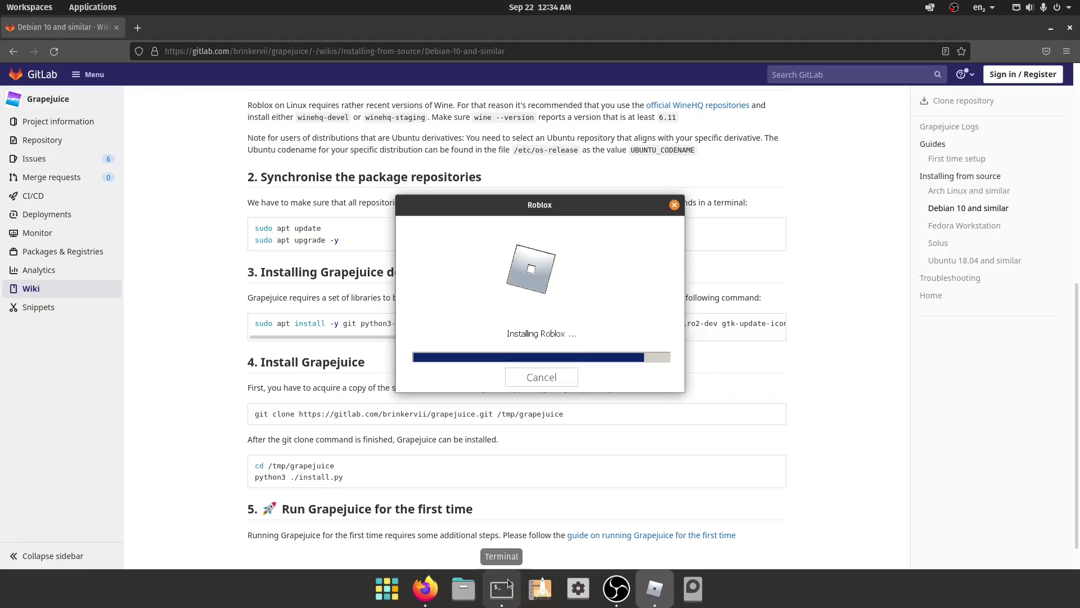
{"action": "left_click", "coordinate": [502, 588]}
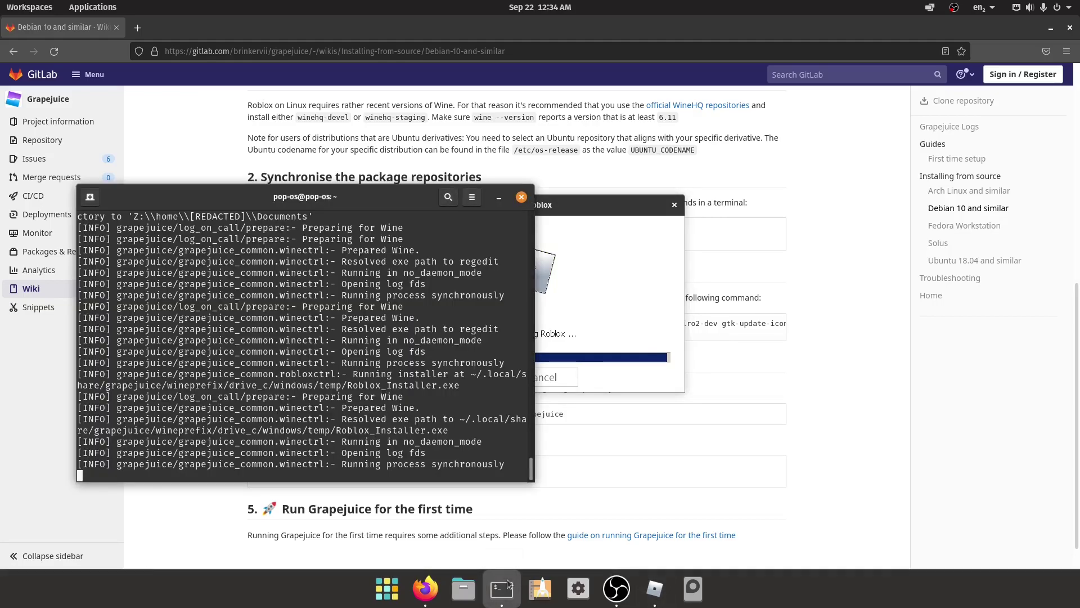
{"action": "left_click", "coordinate": [633, 333]}
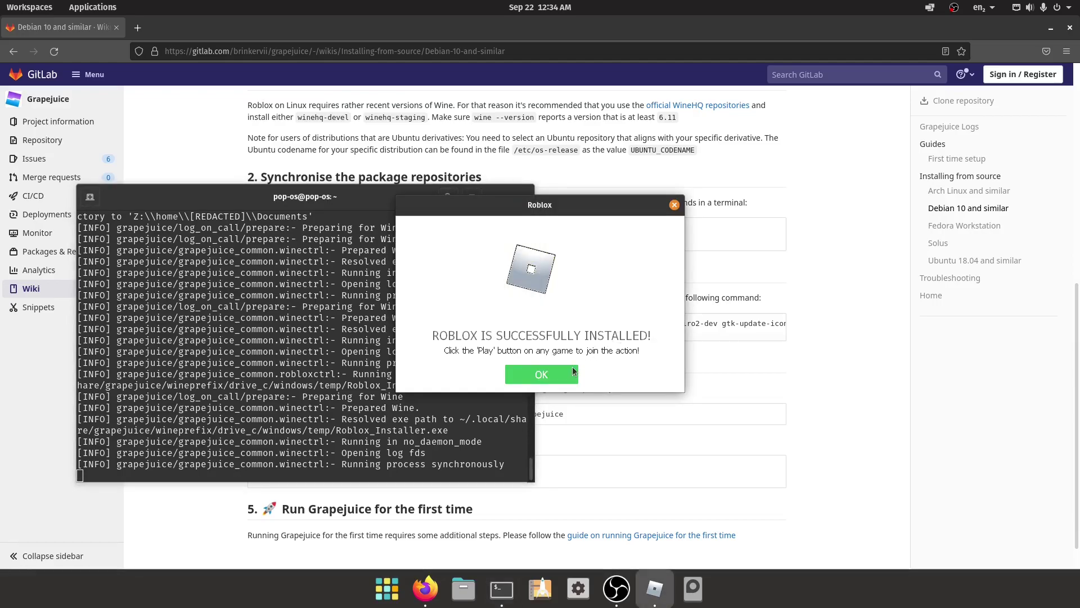
{"action": "left_click", "coordinate": [572, 374]}
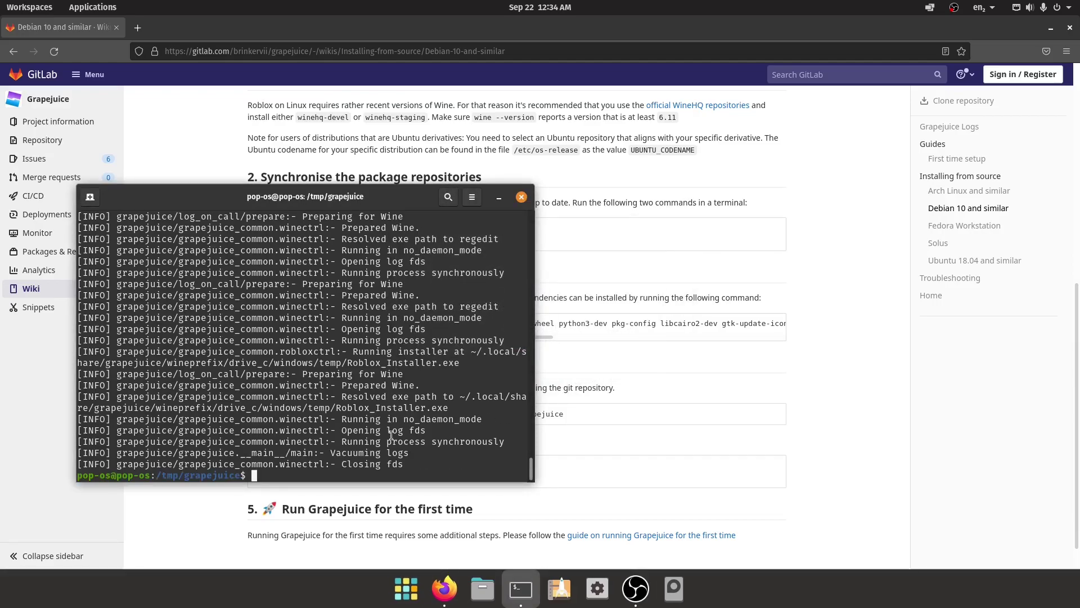
Step: Open roblox.com/login in a new browser tab
{"action": "left_click", "coordinate": [137, 28]}
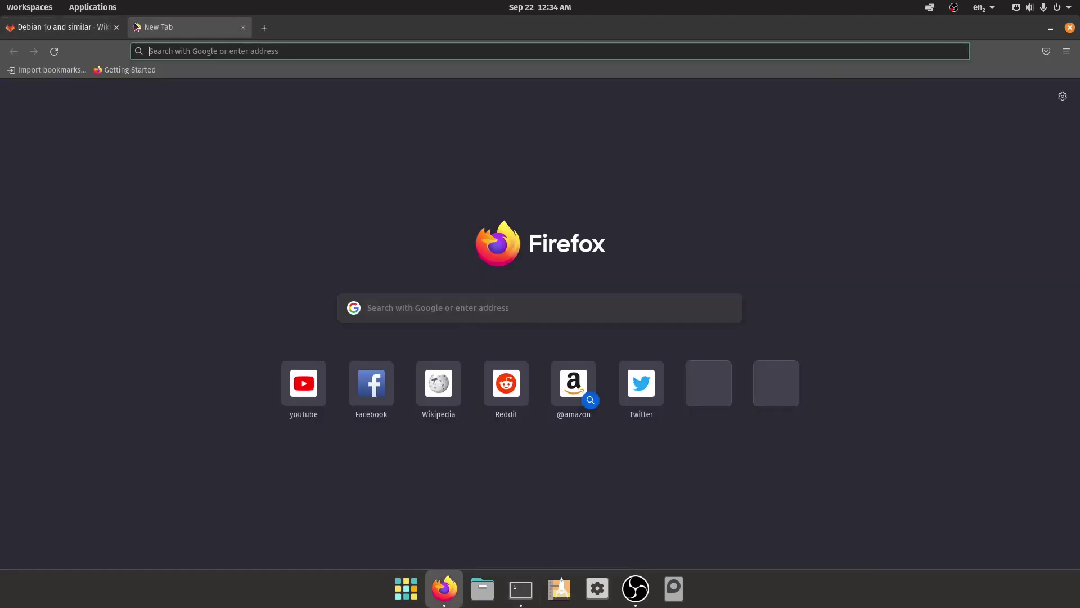
{"action": "type", "text": "roblox.com"}
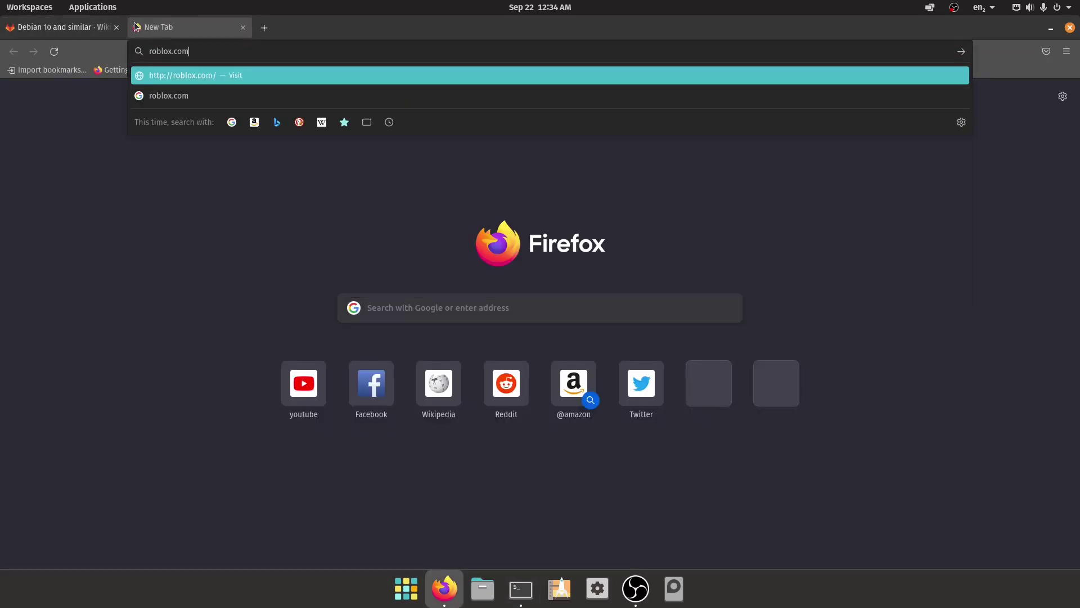
{"action": "type", "text": "/login"}
{"action": "key", "text": "Return"}
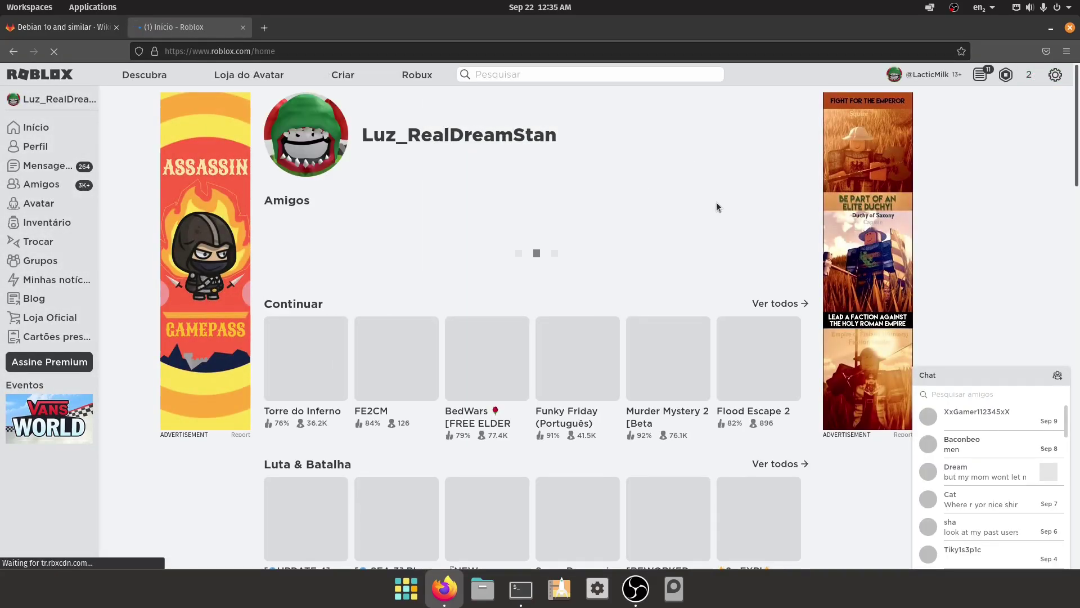
Step: Open the Torre do Inferno game page from the Roblox home page and start the game
{"action": "scroll", "coordinate": [714, 212], "scroll_direction": "down", "scroll_amount": 1}
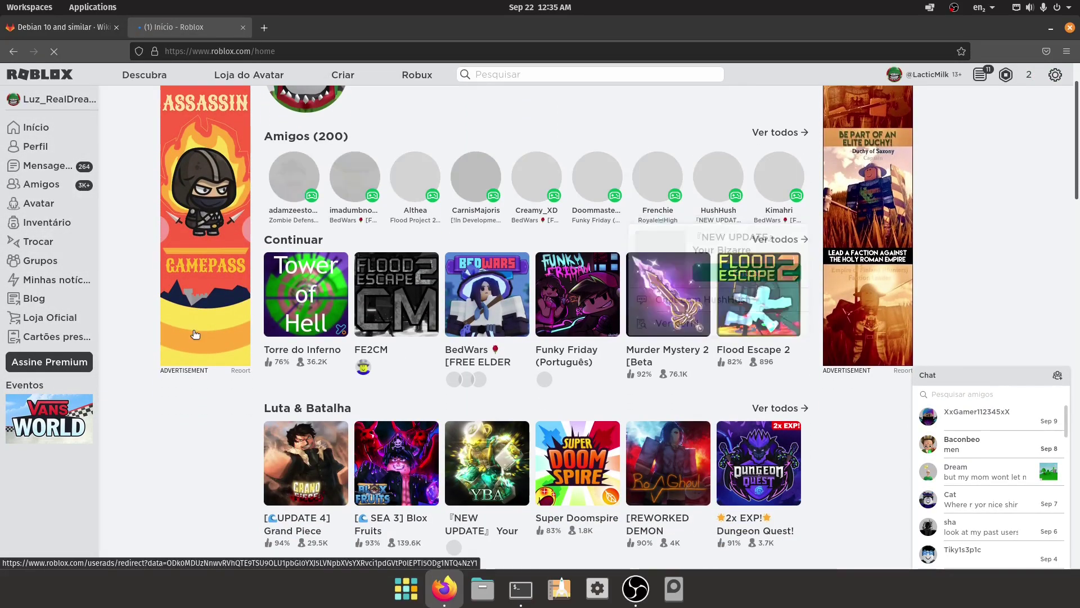
{"action": "left_click", "coordinate": [304, 284]}
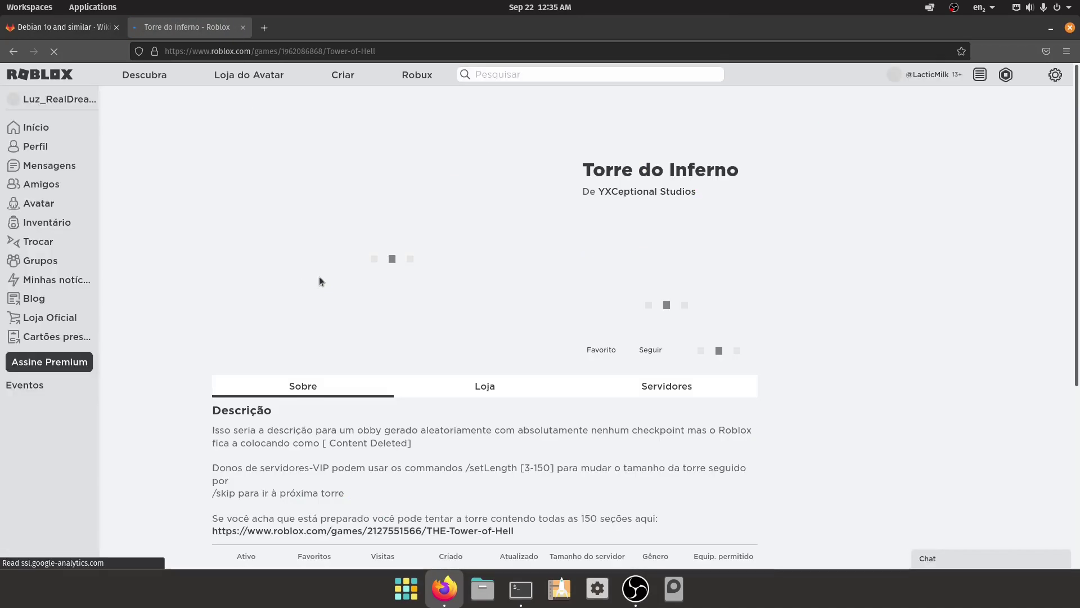
{"action": "scroll", "coordinate": [319, 276], "scroll_direction": "down", "scroll_amount": 12}
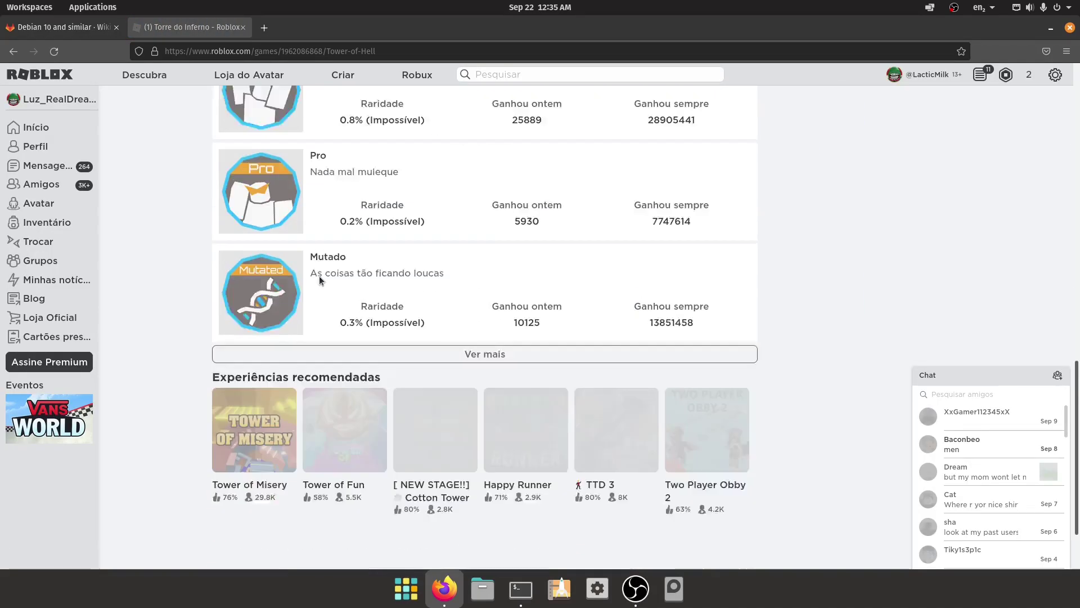
{"action": "scroll", "coordinate": [319, 276], "scroll_direction": "up", "scroll_amount": 8}
{"action": "scroll", "coordinate": [319, 276], "scroll_direction": "up", "scroll_amount": 5}
{"action": "left_click", "coordinate": [729, 295]}
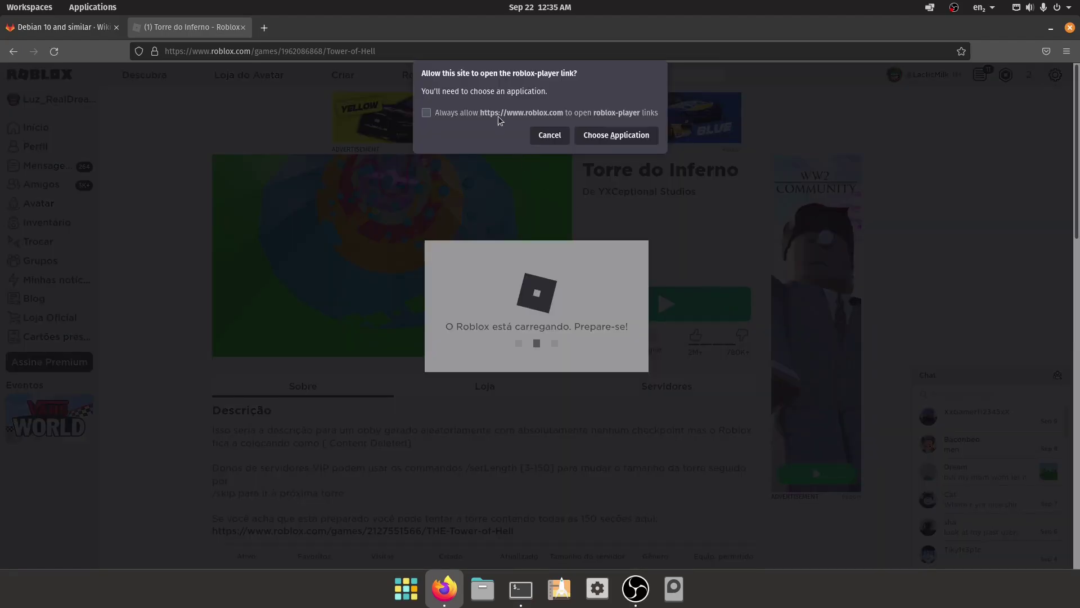
{"action": "left_click", "coordinate": [498, 114]}
{"action": "left_click", "coordinate": [617, 135]}
{"action": "left_click", "coordinate": [495, 169]}
{"action": "left_click", "coordinate": [629, 197]}
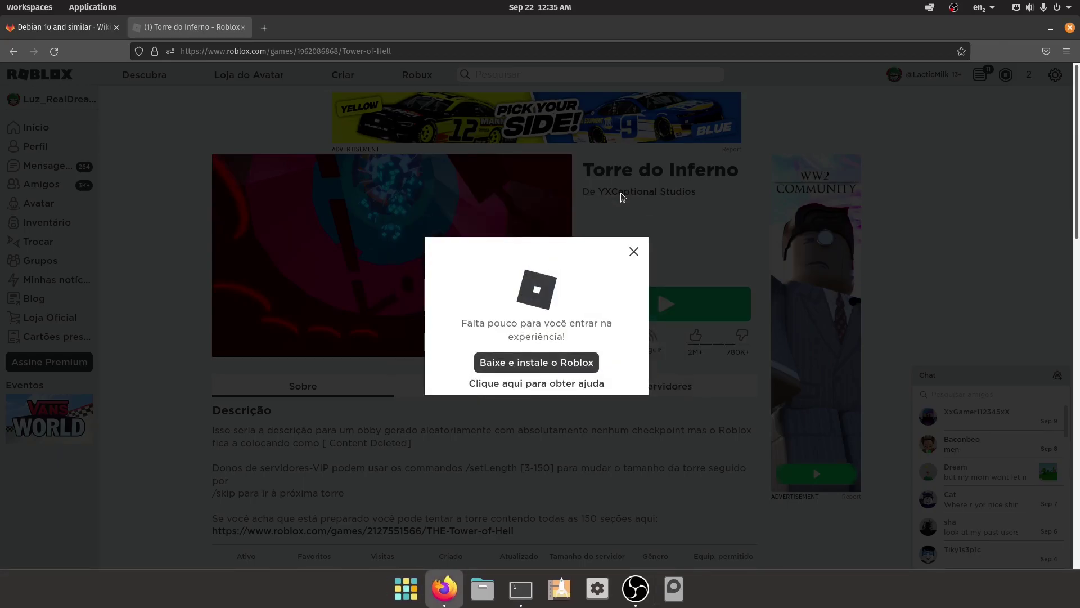
{"action": "left_click", "coordinate": [621, 194]}
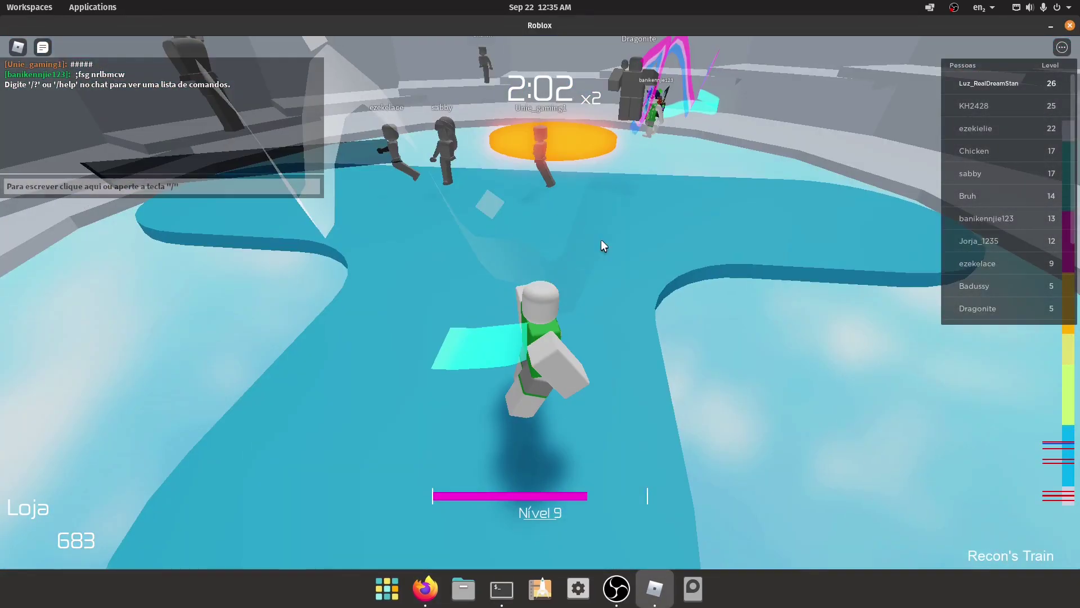
Step: Move the character forward around the tower's starting area to try out the game
{"action": "key", "text": "w"}
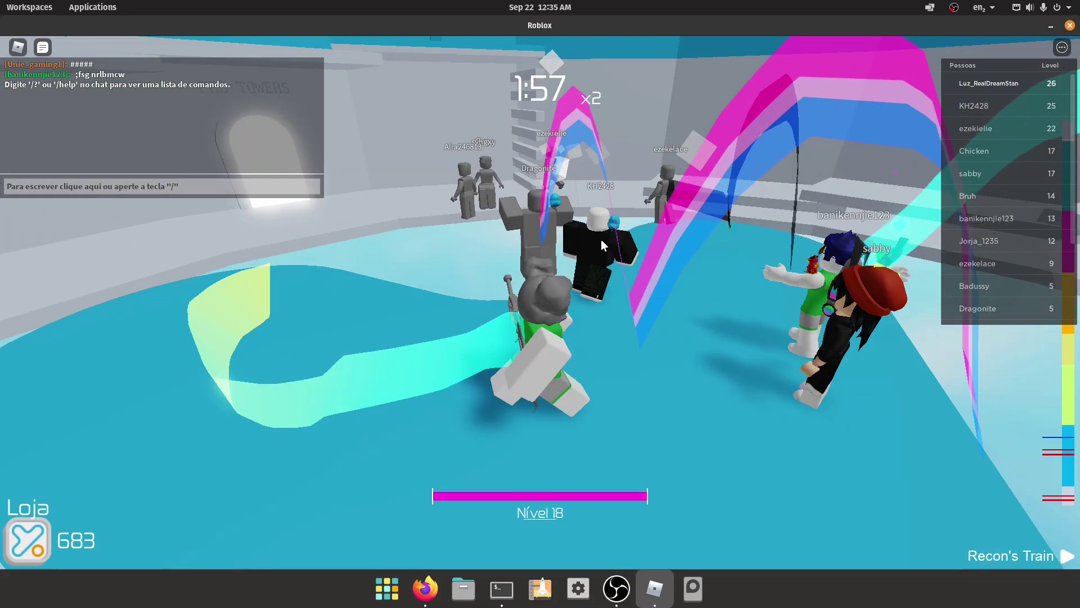
{"action": "key", "text": "w"}
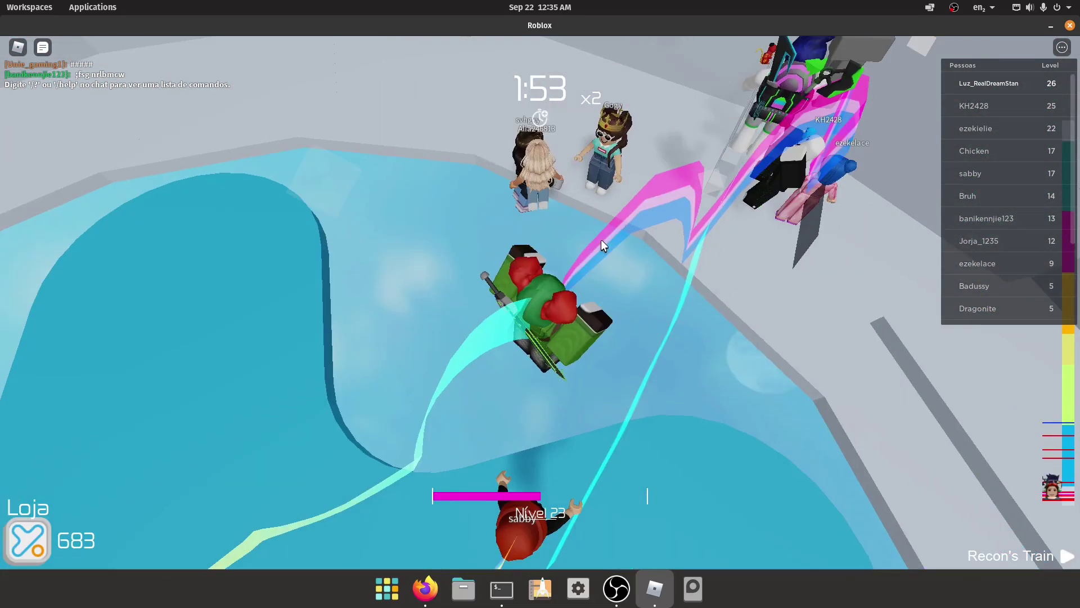
{"action": "key", "text": "w"}
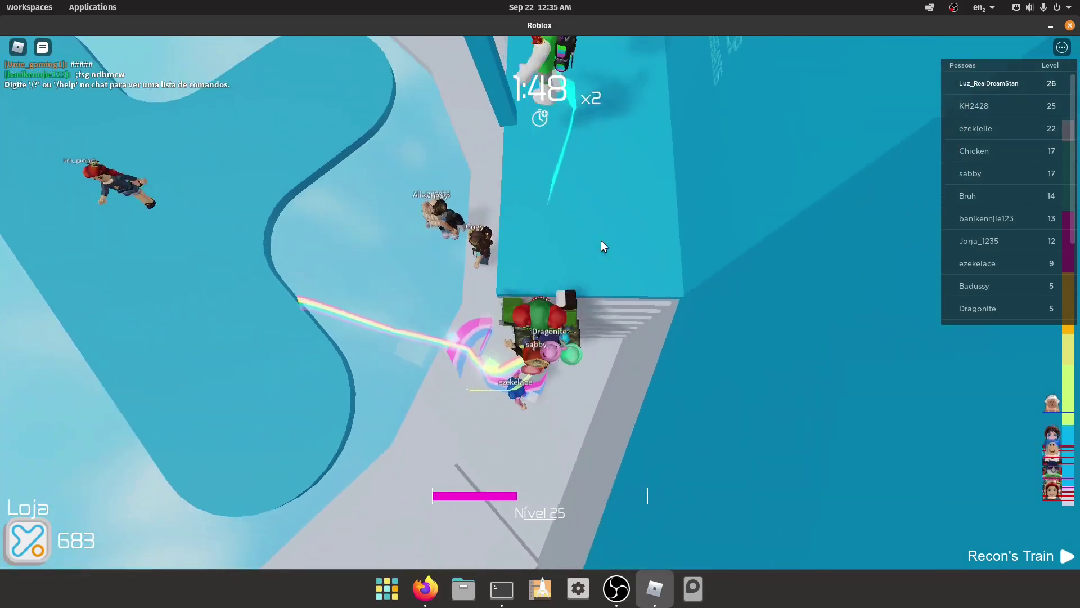
{"action": "key", "text": "w"}
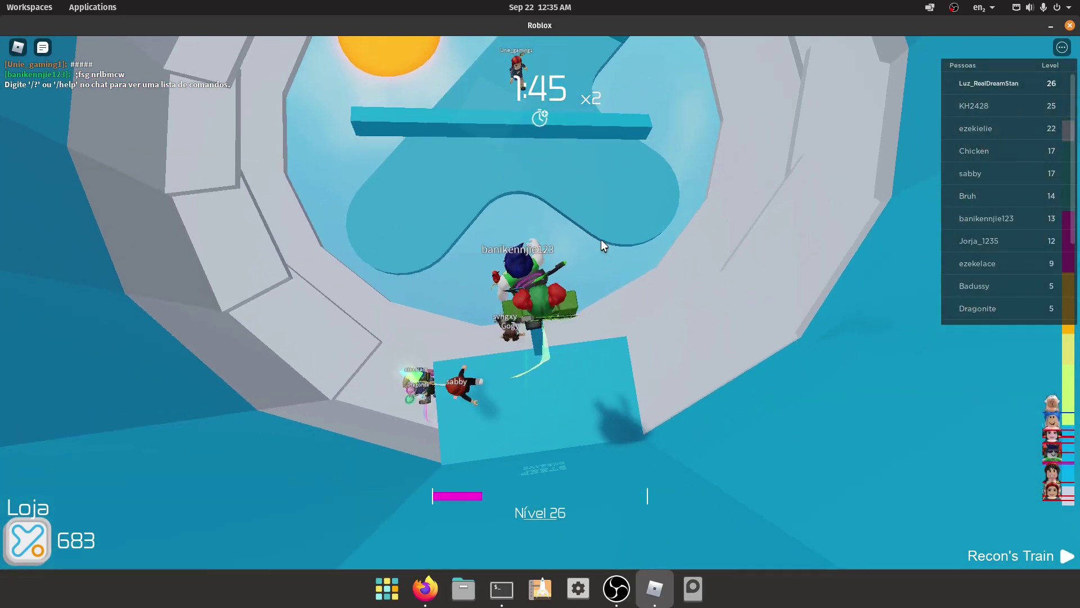
{"action": "key", "text": "w"}
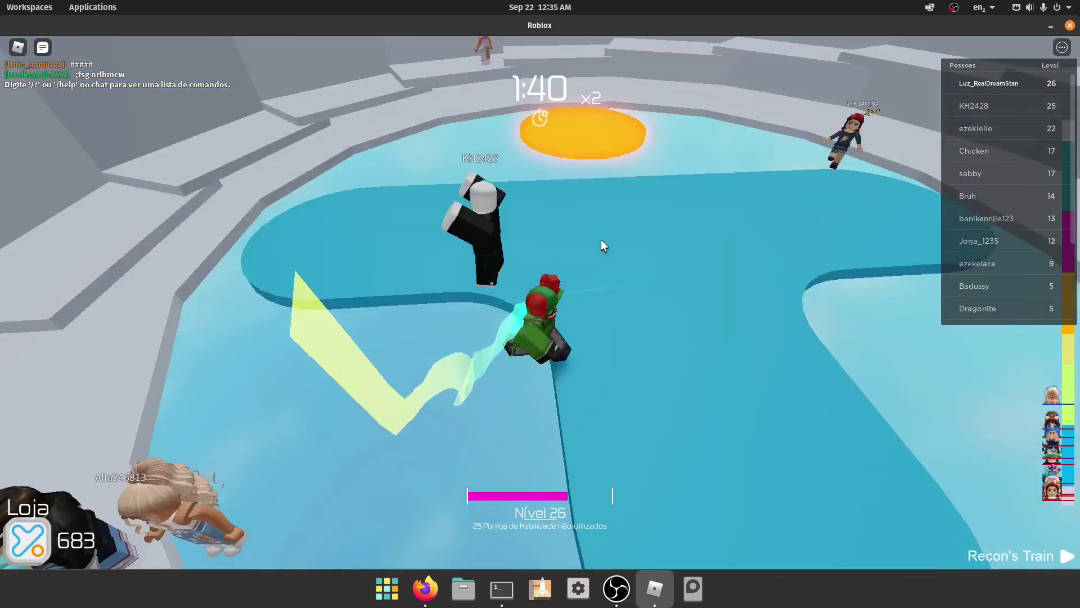
{"action": "key", "text": "w"}
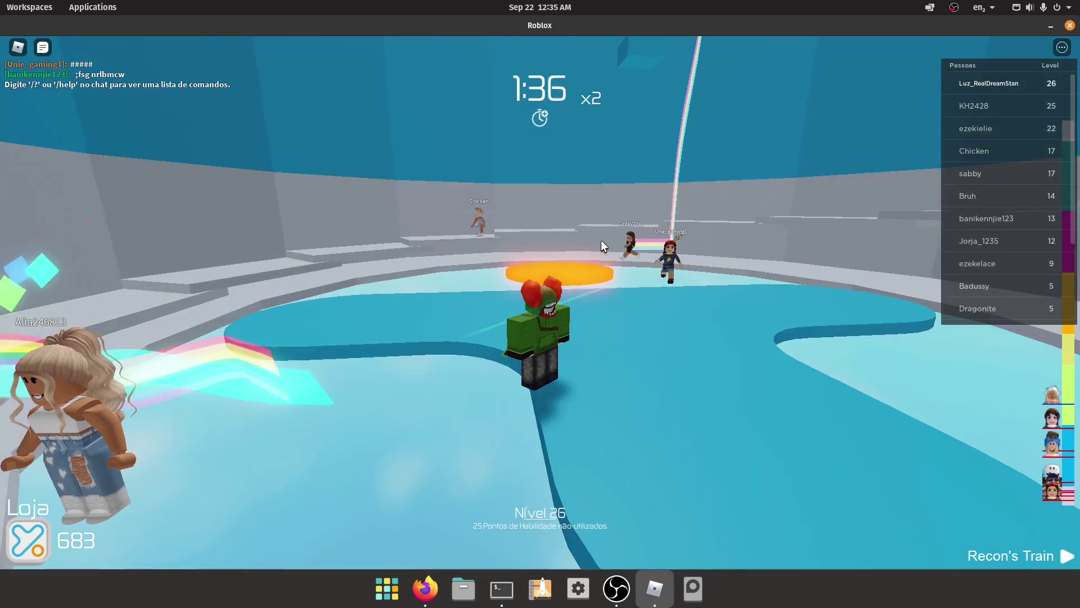
{"action": "key", "text": "w"}
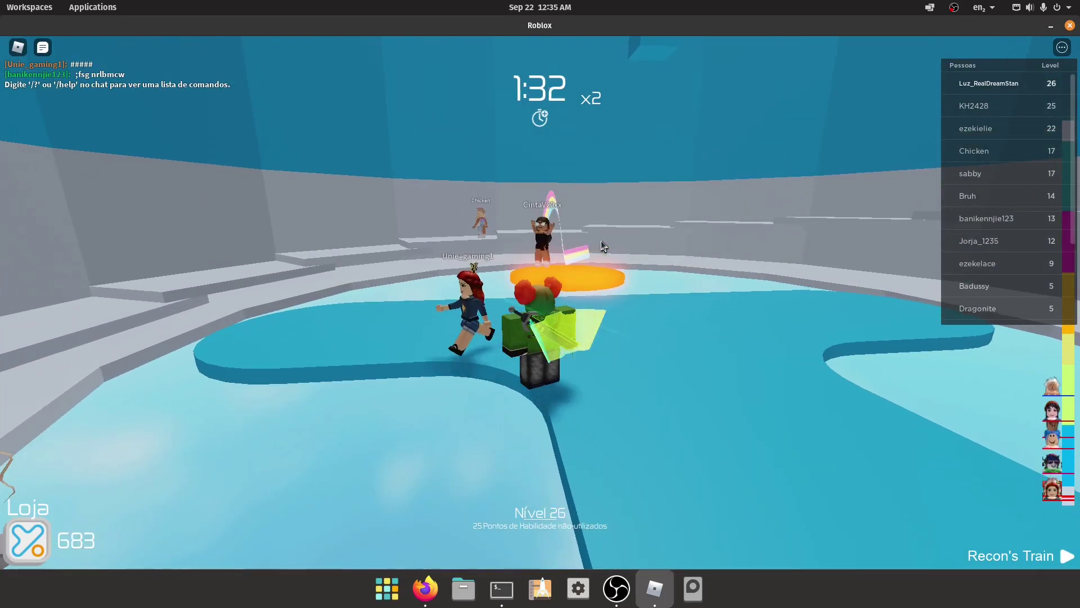
Step: Switch from the Roblox game back to the terminal window at /tmp/grapejuice
{"action": "key", "text": "alt+Tab"}
{"action": "key", "text": "alt+Tab"}
{"action": "key", "text": "alt+Tab"}
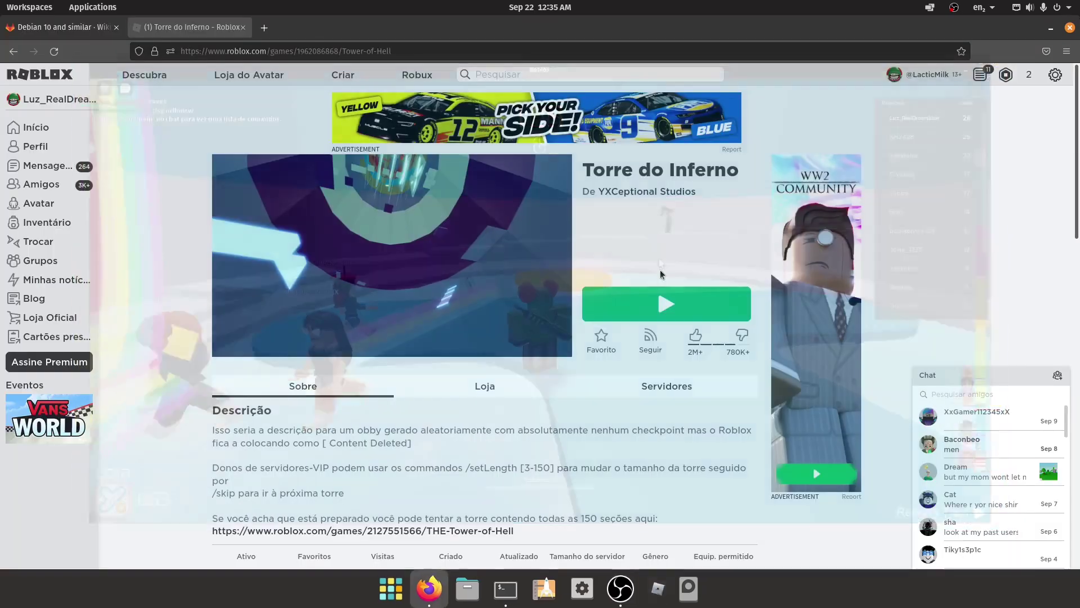
{"action": "key", "text": "alt+Tab"}
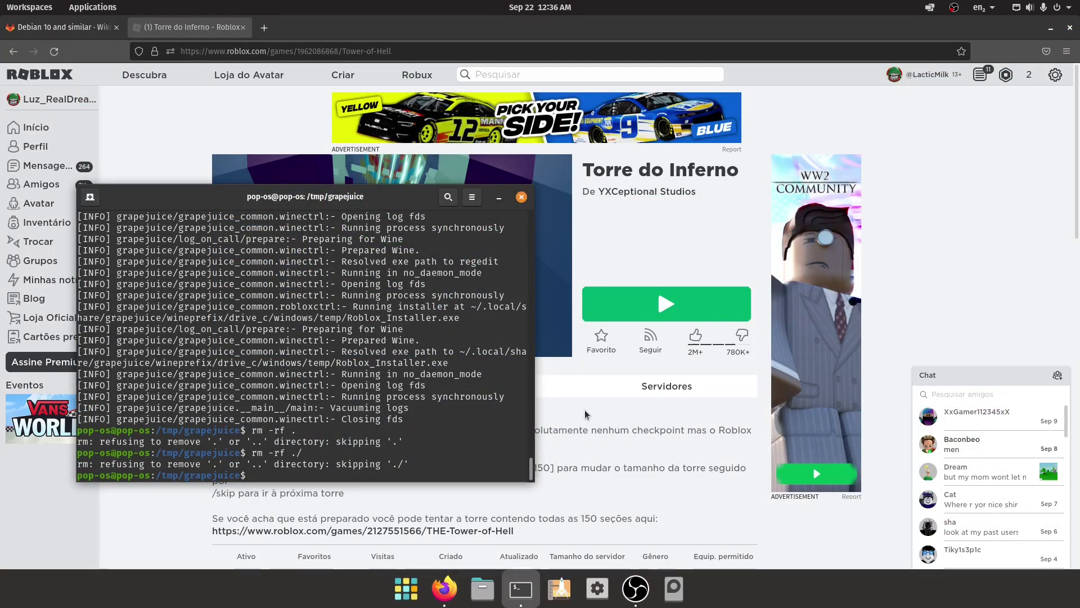
Step: Go back from the GitLab wiki to the grapejuice Google results and read through the "Grapejuice - Easily run Roblox on Linux" developer forum post
{"action": "left_click", "coordinate": [62, 27]}
{"action": "left_click", "coordinate": [13, 51]}
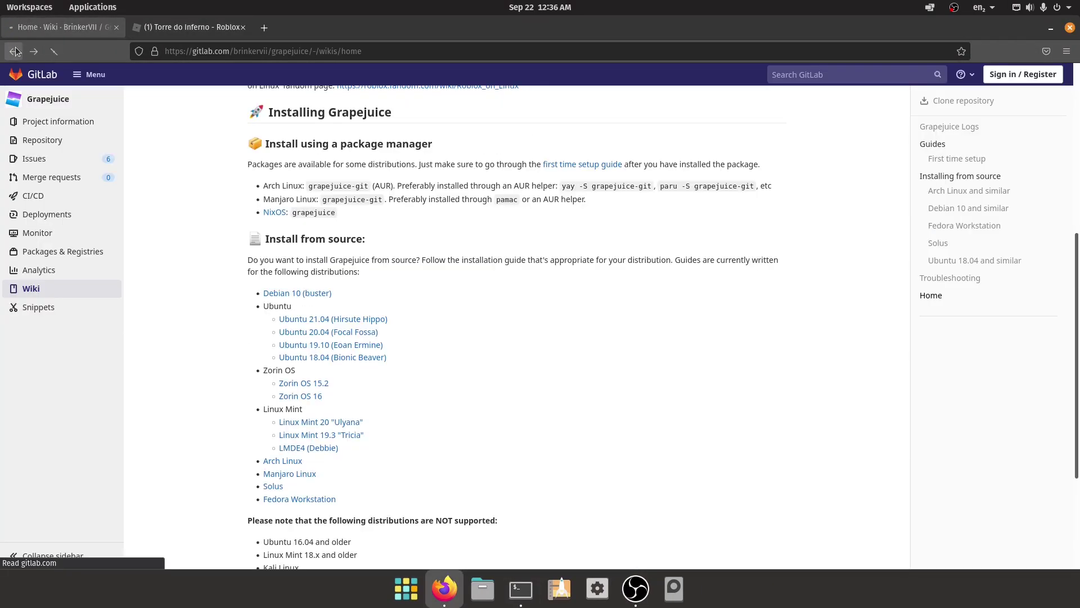
{"action": "left_click", "coordinate": [13, 51]}
{"action": "left_click", "coordinate": [14, 51]}
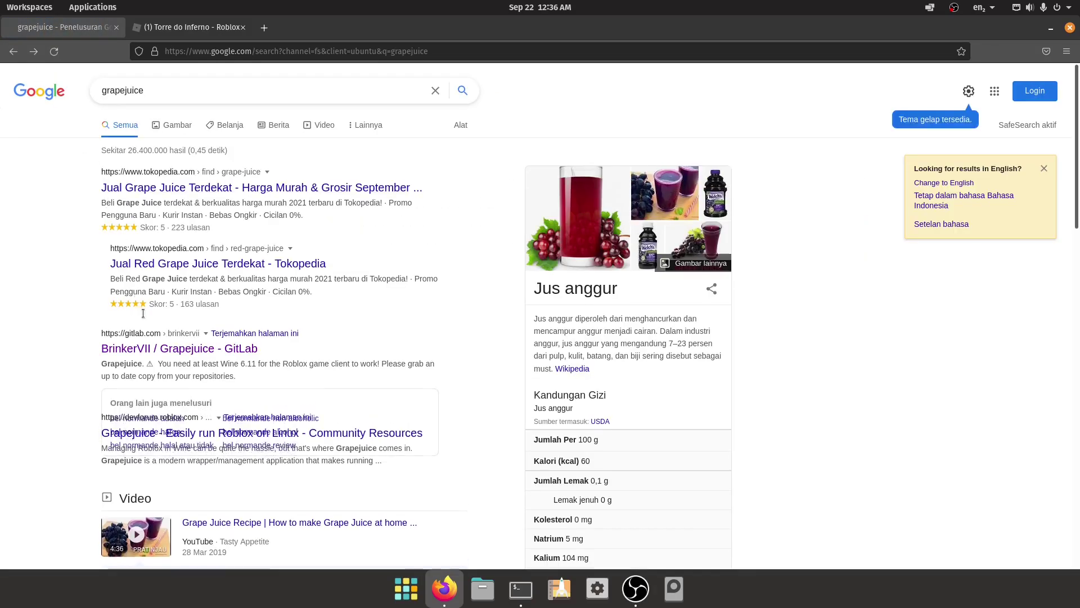
{"action": "left_click", "coordinate": [161, 482]}
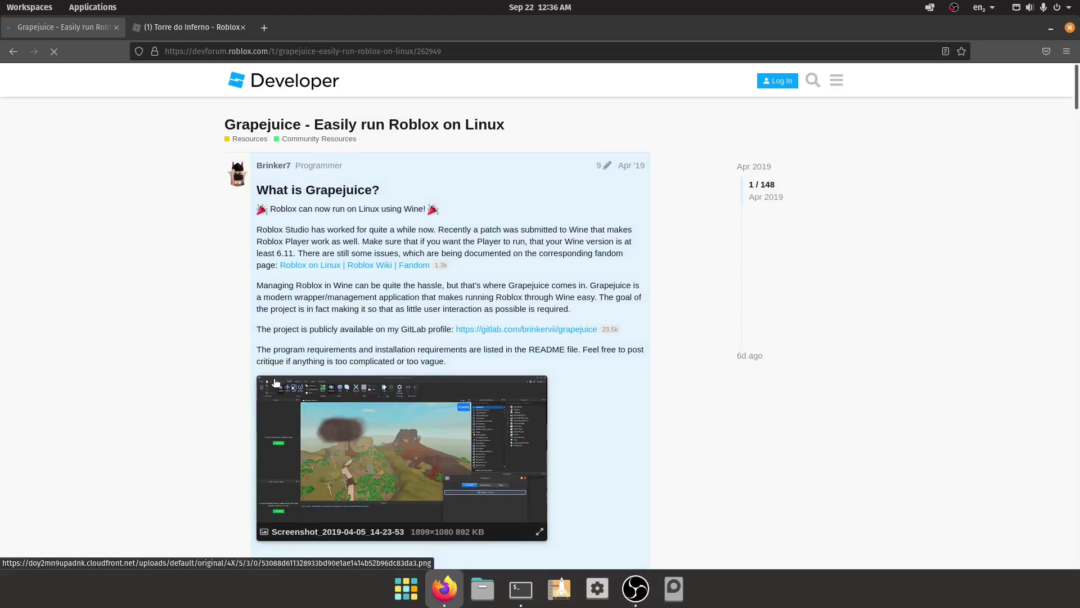
{"action": "scroll", "coordinate": [276, 383], "scroll_direction": "down", "scroll_amount": 20}
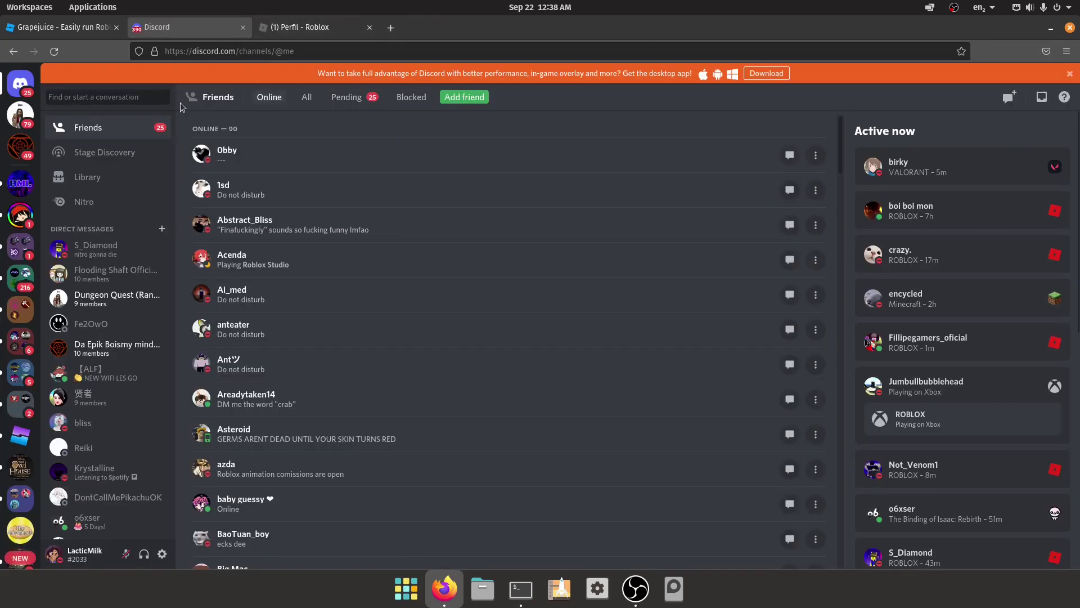
Step: Jump to the Grapejuice Enthusiasts server in Discord and open the start of its quick-start channel
{"action": "key", "text": "ctrl+k"}
{"action": "type", "text": "grape"}
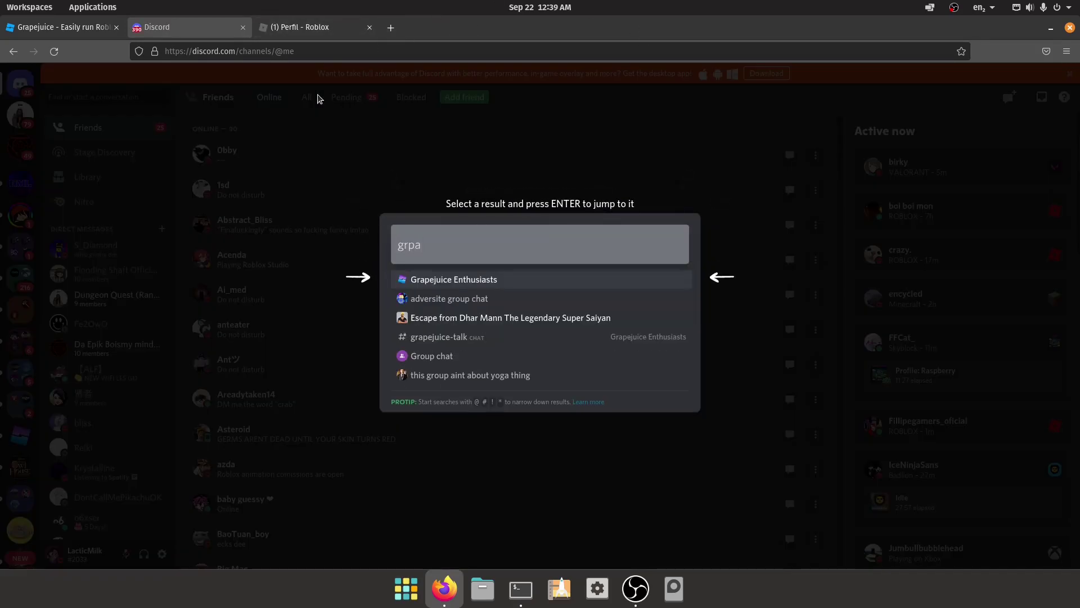
{"action": "key", "text": "Return"}
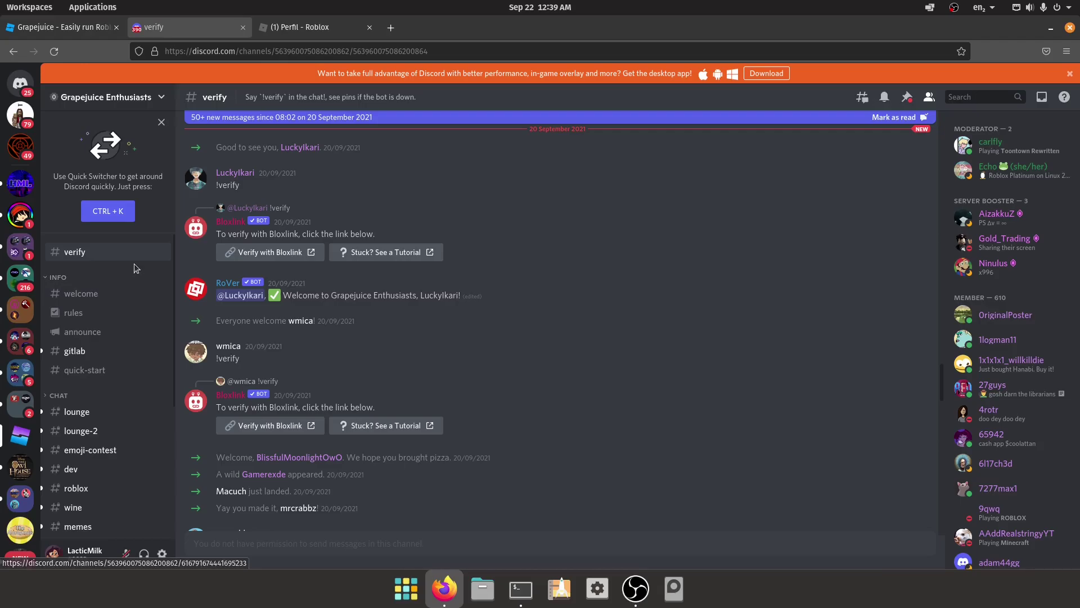
{"action": "left_click", "coordinate": [84, 371]}
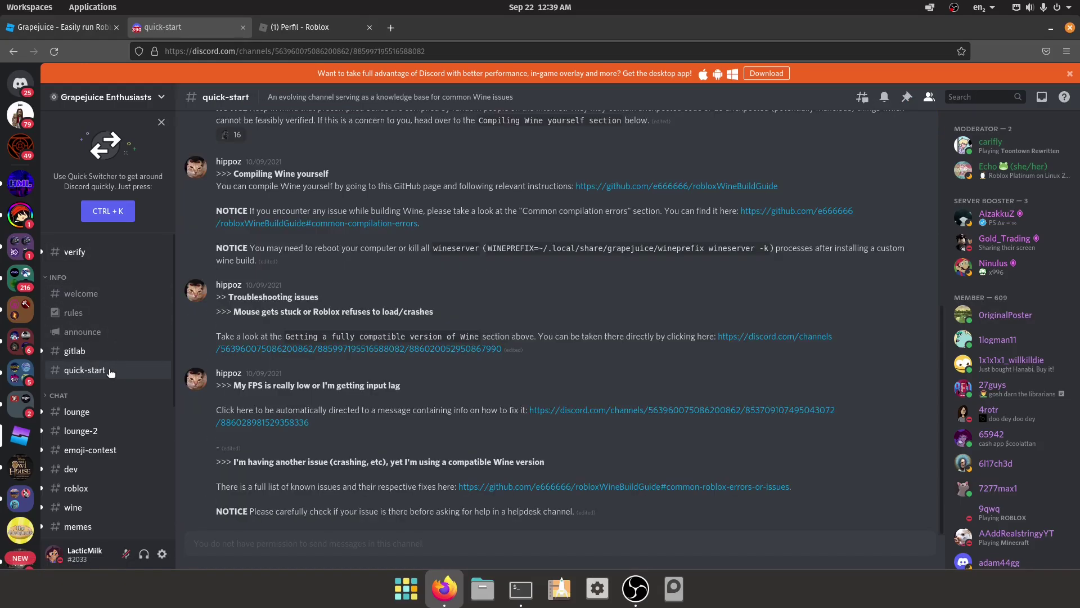
{"action": "scroll", "coordinate": [261, 307], "scroll_direction": "up", "scroll_amount": 6}
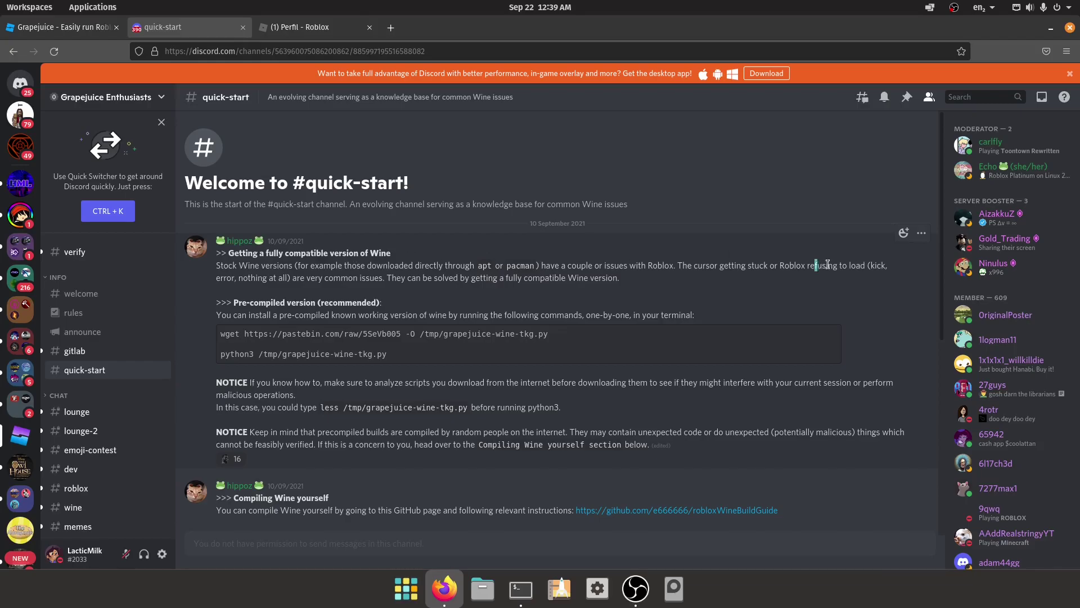
Step: Copy the wget and python3 commands given for the pre-compiled Wine version in the quick-start channel
{"action": "left_click_drag", "start_coordinate": [833, 265], "coordinate": [693, 266]}
{"action": "left_click", "coordinate": [693, 265]}
{"action": "left_click_drag", "start_coordinate": [392, 361], "coordinate": [224, 337]}
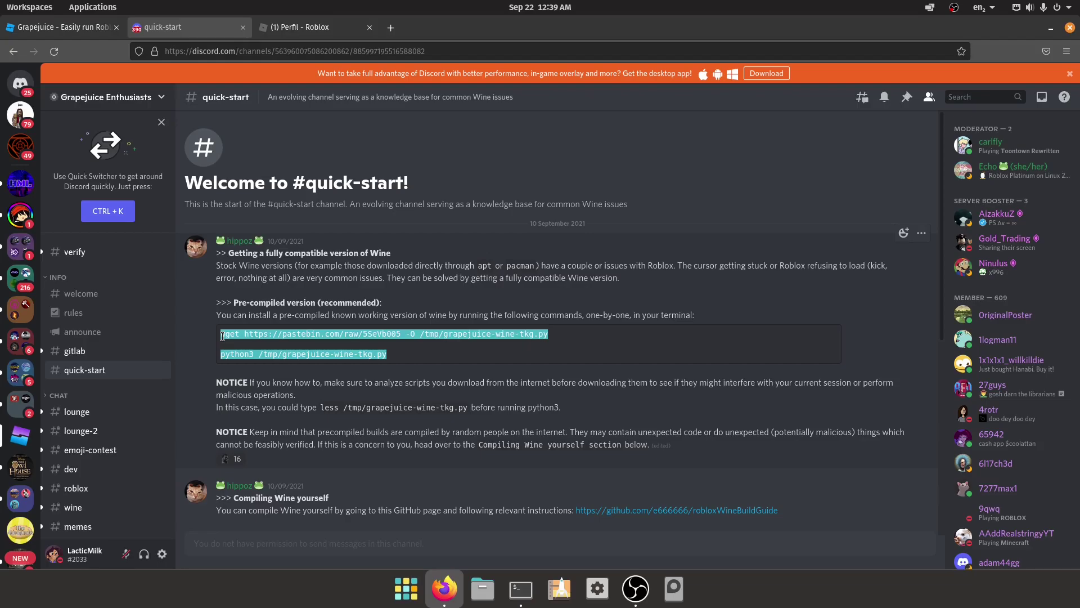
Step: Move up to the root directory in the terminal, then download /tmp/grapejuice-wine-tkg.py with wget and run it with python3
{"action": "key", "text": "alt+Tab"}
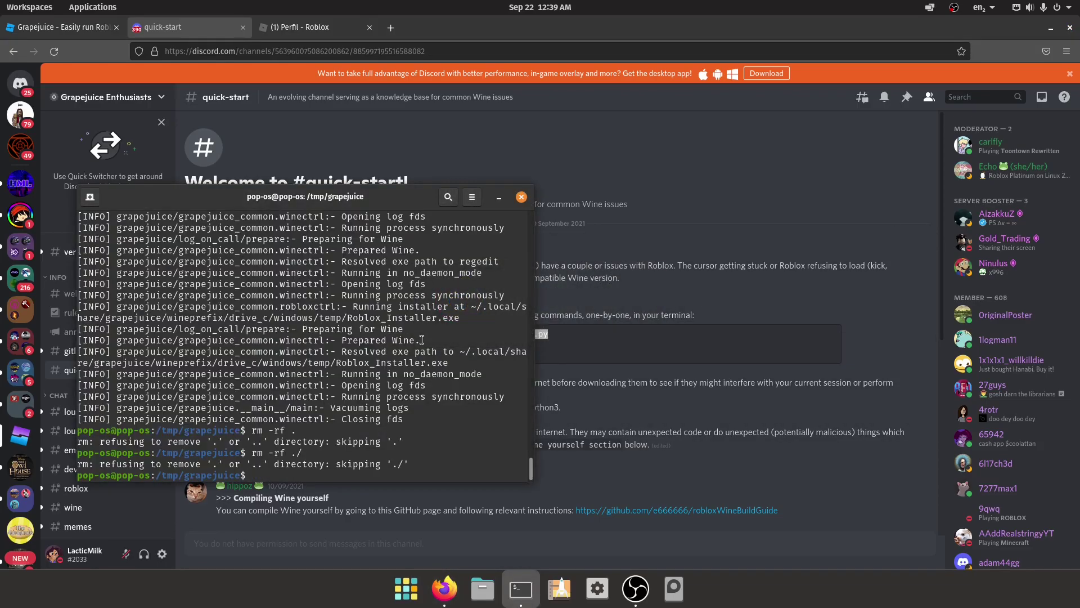
{"action": "key", "text": "Return"}
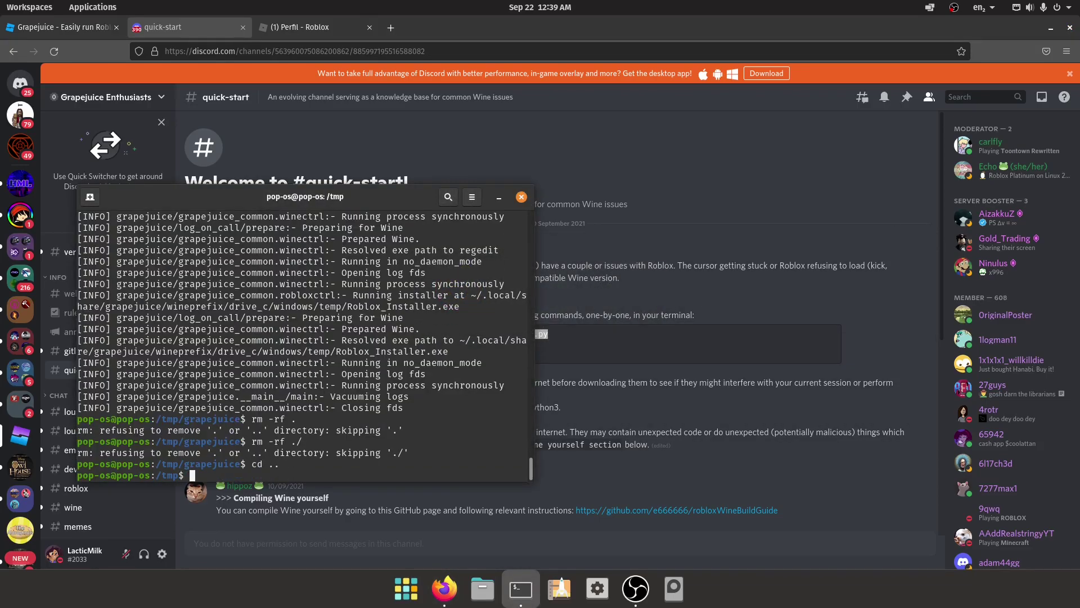
{"action": "type", "text": "cd .."}
{"action": "key", "text": "Return"}
{"action": "type", "text": "wget https://pastebin.com/raw/5SeVb005 -O /tmp/grapejuice-wine-tkg.py  python3 /tmp/grapejuice-wine-tkg.py"}
{"action": "key", "text": "Return"}
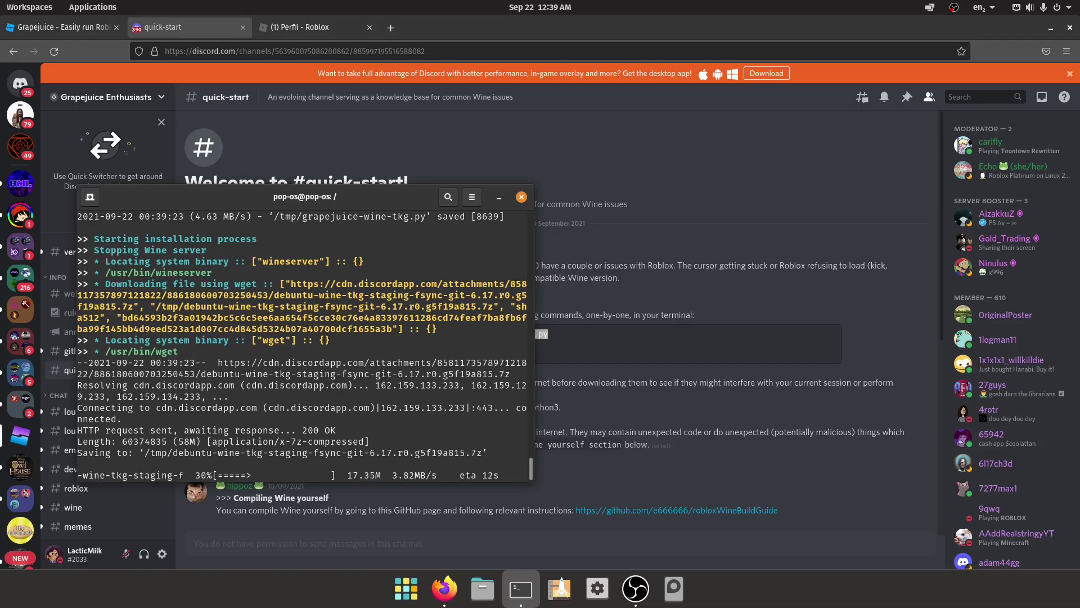
{"action": "left_click", "coordinate": [539, 325]}
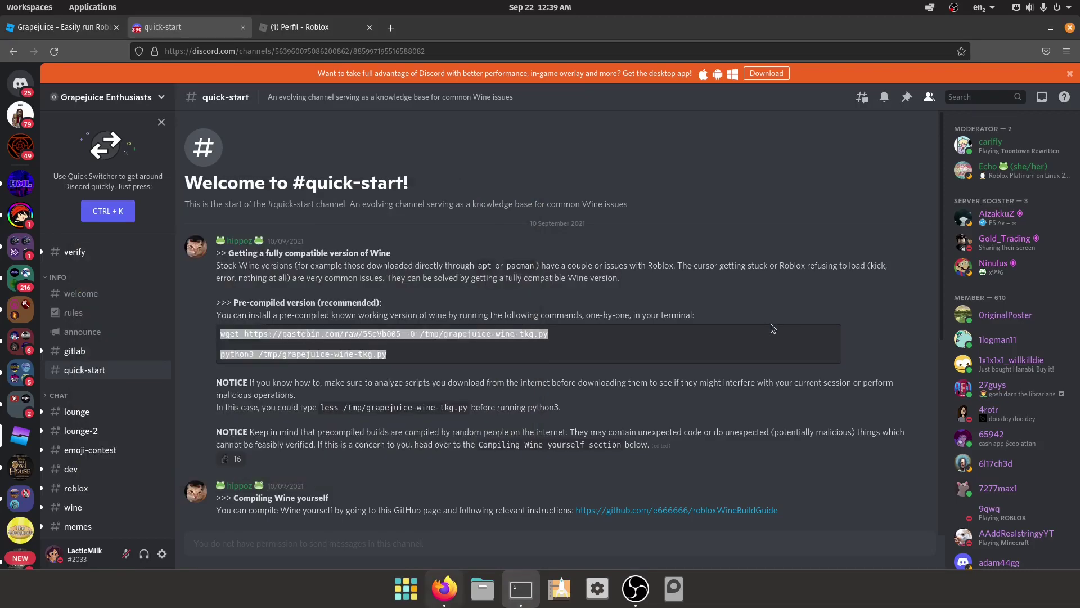
{"action": "key", "text": "alt+Tab"}
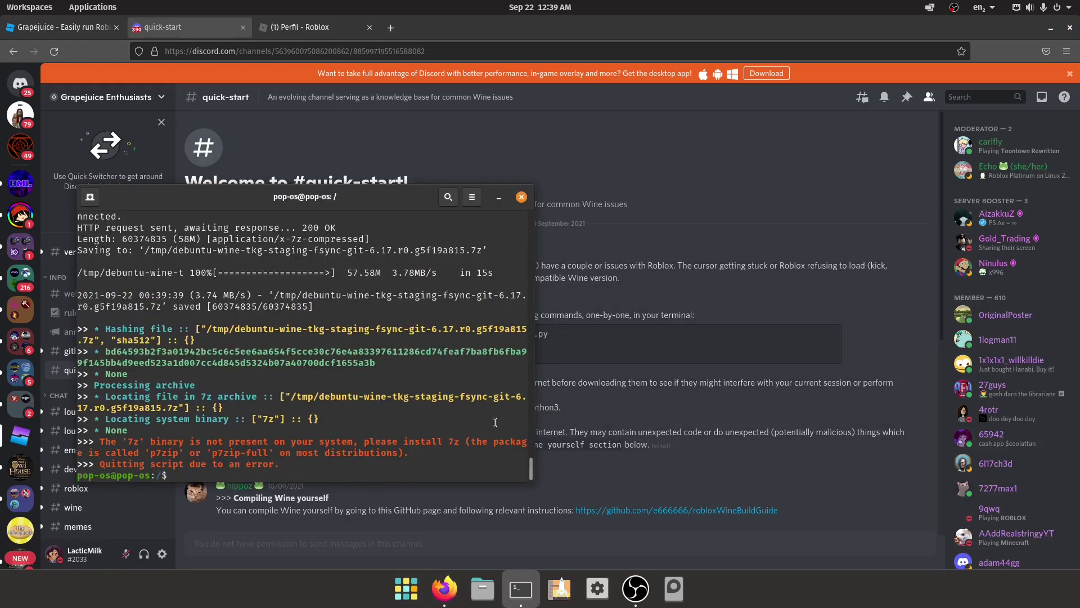
Step: Start installing the p7zip-full package through apt with sudo
{"action": "type", "text": "sudo apt install"}
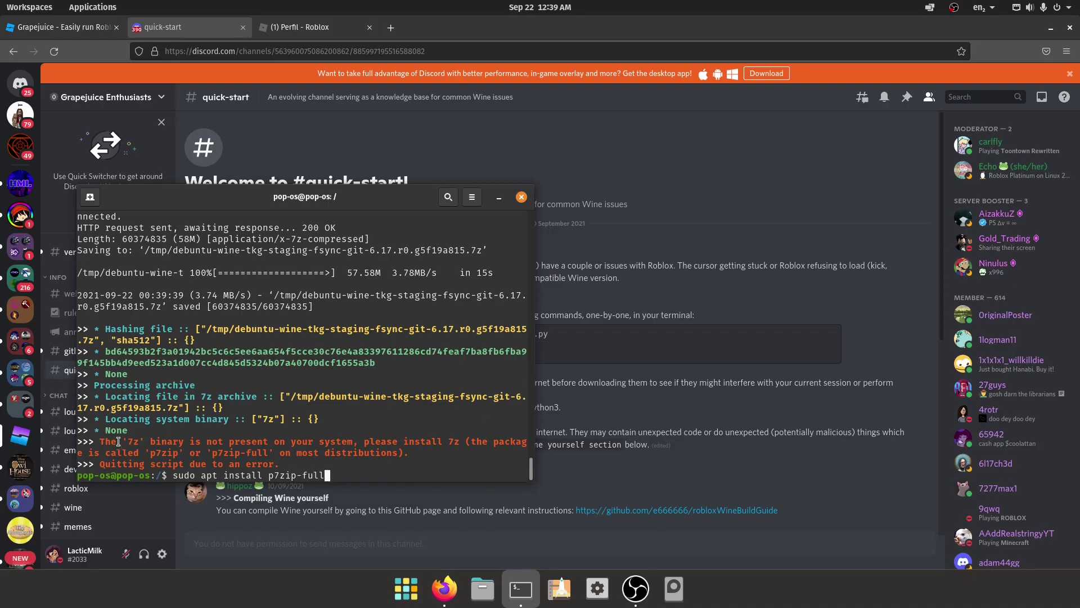
{"action": "type", "text": "p7zip-full"}
{"action": "key", "text": "Return"}
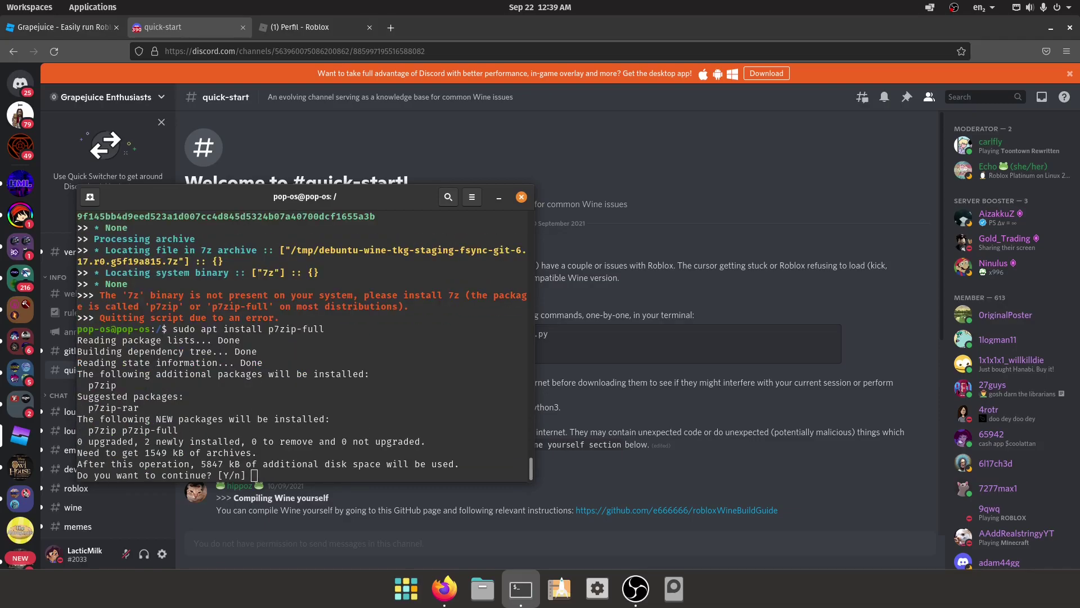
Step: Check the available disk space in Disk Usage Analyzer, then close it
{"action": "key", "text": "super"}
{"action": "type", "text": "disk"}
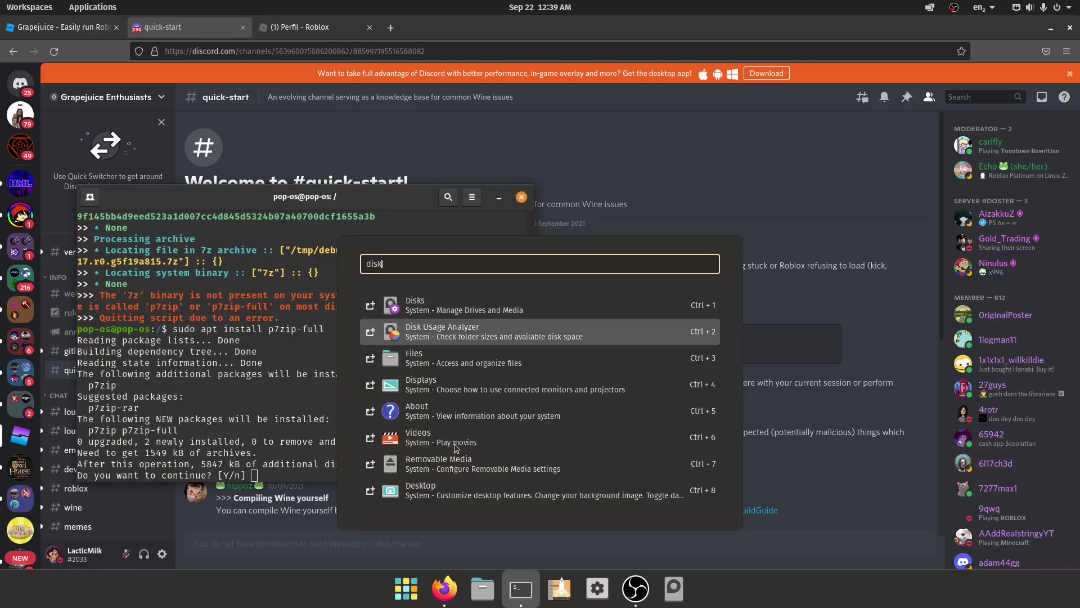
{"action": "left_click", "coordinate": [494, 332]}
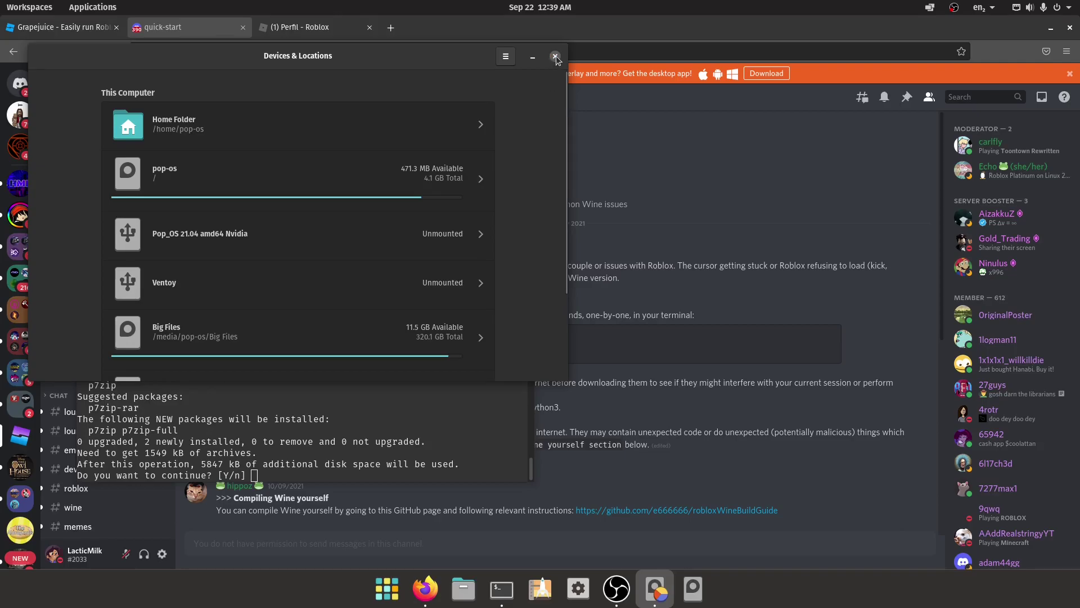
{"action": "left_click", "coordinate": [555, 56]}
Step: Accept the p7zip-full installation and clear the package cache with sudo apt clean
{"action": "type", "text": "y"}
{"action": "key", "text": "Return"}
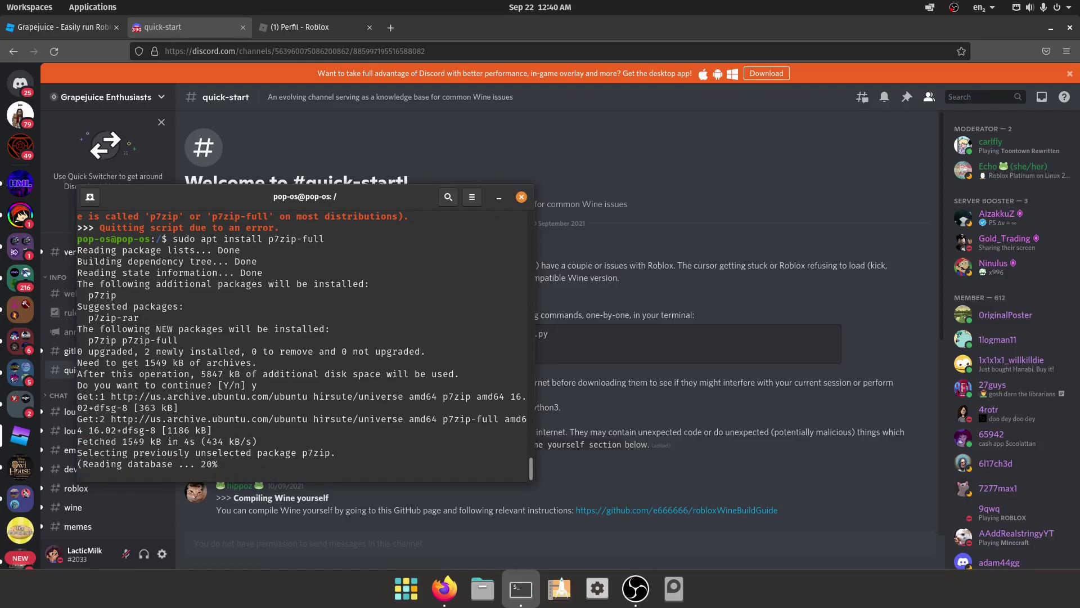
{"action": "type", "text": "sudo "}
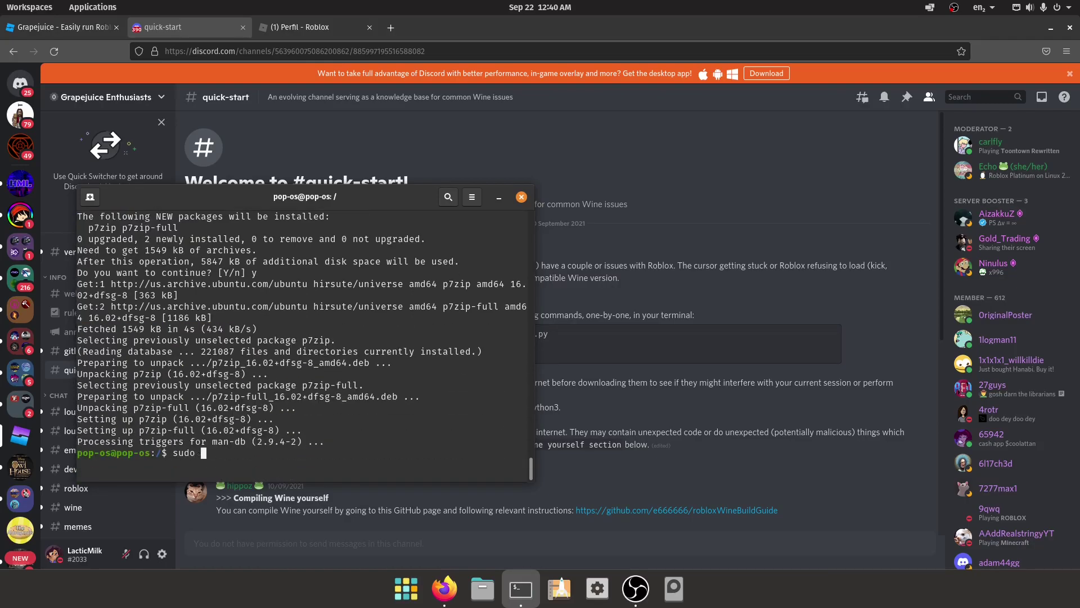
{"action": "type", "text": "apt clean"}
{"action": "key", "text": "Return"}
Step: Run python3 /tmp/grapejuice-wine-tkg.py again to install Wine-TKG, then close the terminal
{"action": "key", "text": "Up"}
{"action": "key", "text": "Up"}
{"action": "key", "text": "Up"}
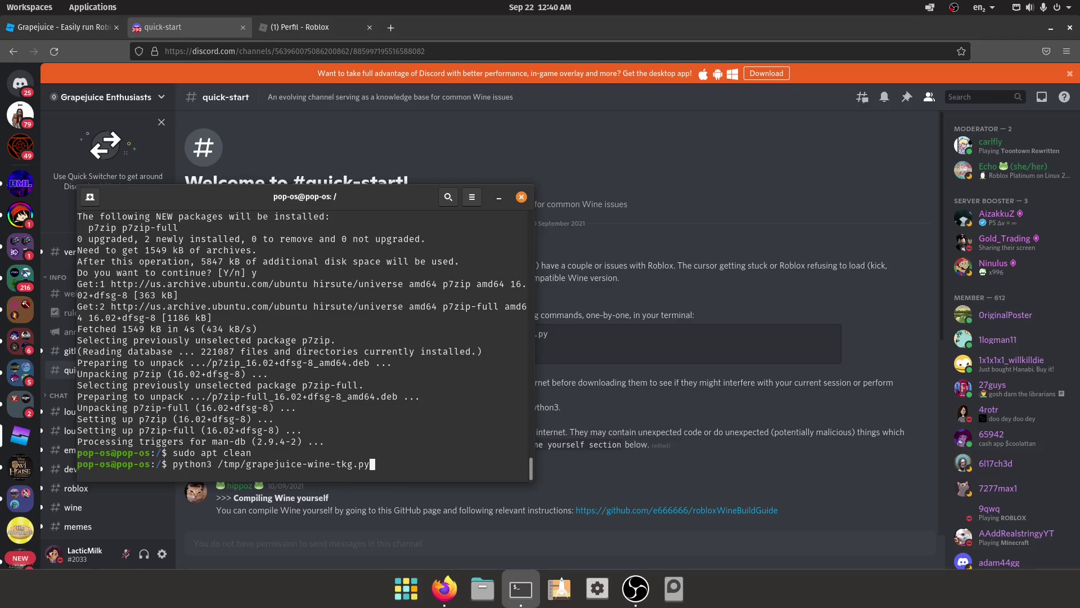
{"action": "key", "text": "Return"}
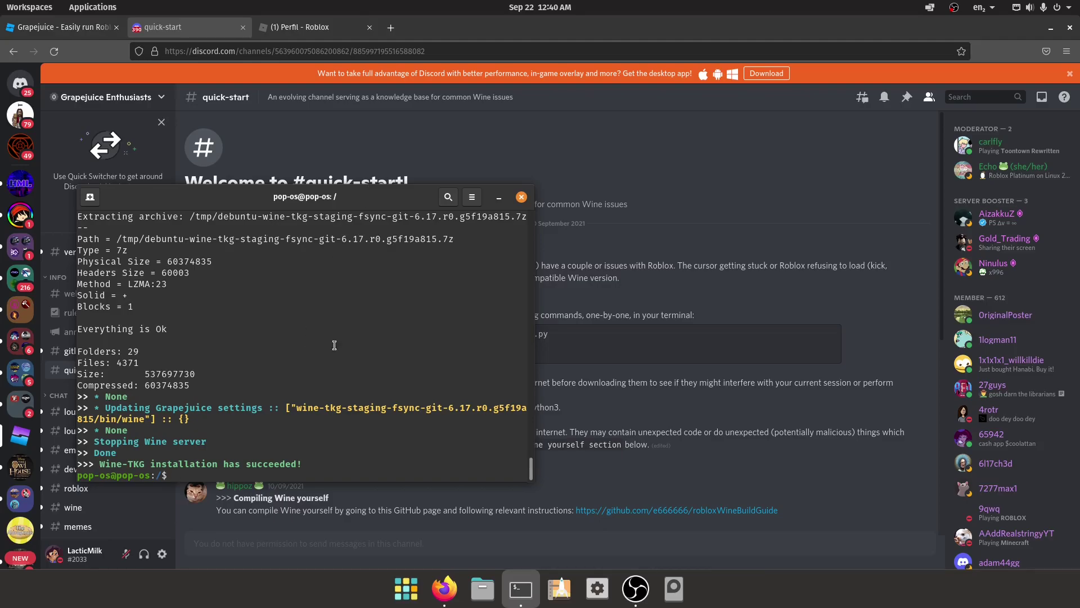
{"action": "left_click", "coordinate": [522, 197]}
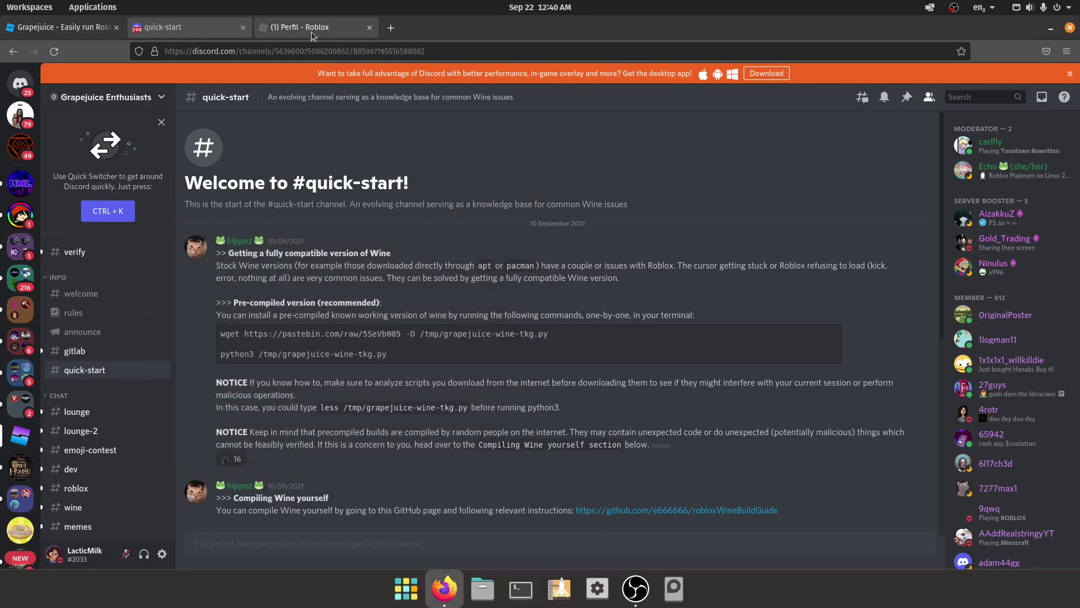
Step: Replace the Sobre text on the Roblox profile with "Luz Noceda" and save it
{"action": "left_click", "coordinate": [312, 29]}
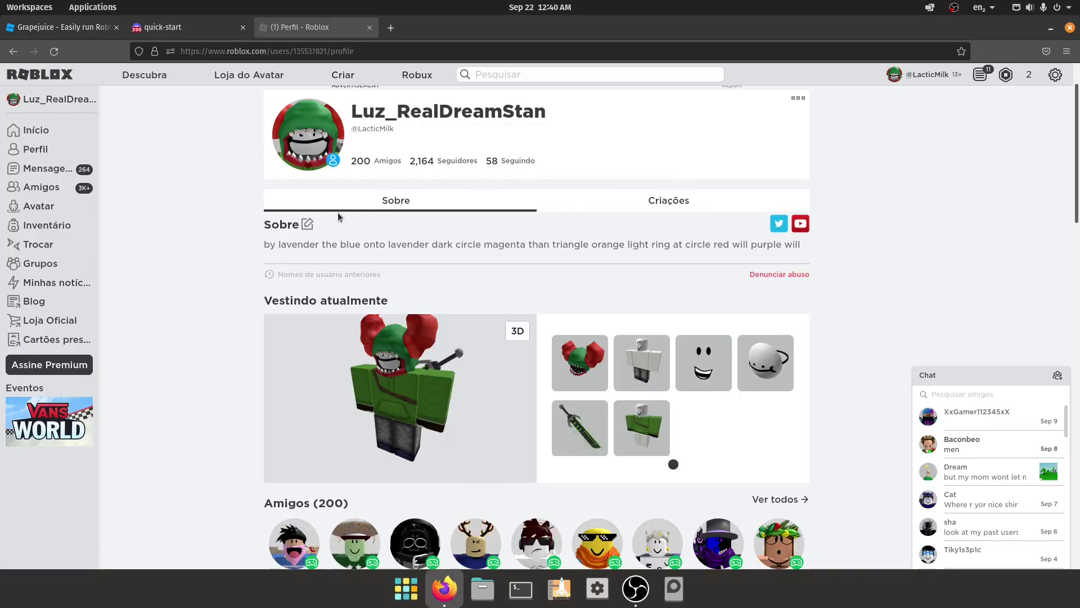
{"action": "left_click", "coordinate": [307, 224]}
{"action": "key", "text": "ctrl+a"}
{"action": "type", "text": "Luz"}
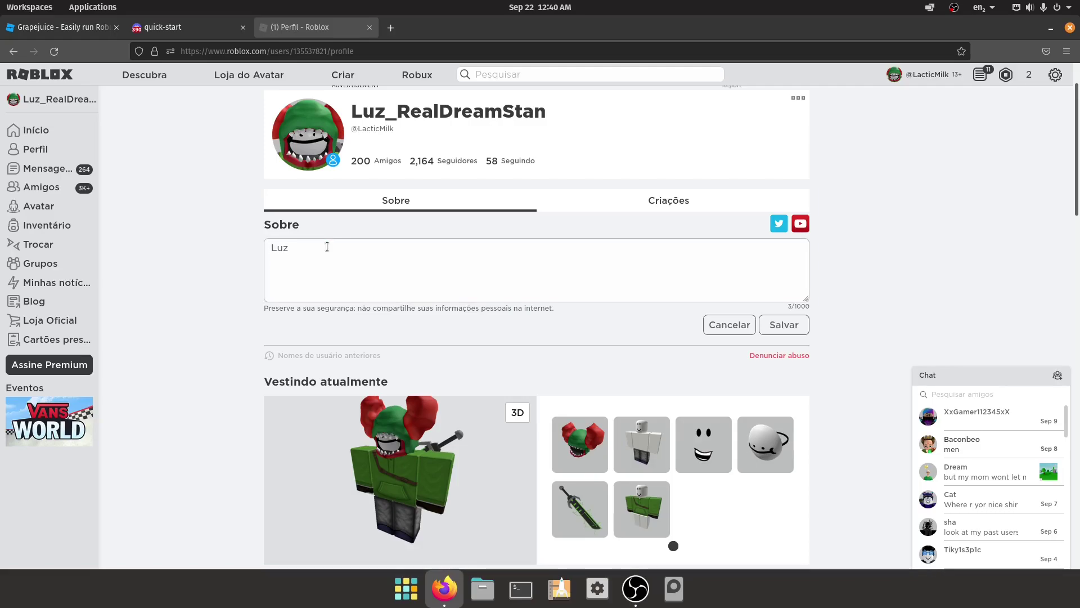
{"action": "type", "text": " Noceda"}
{"action": "left_click", "coordinate": [788, 331]}
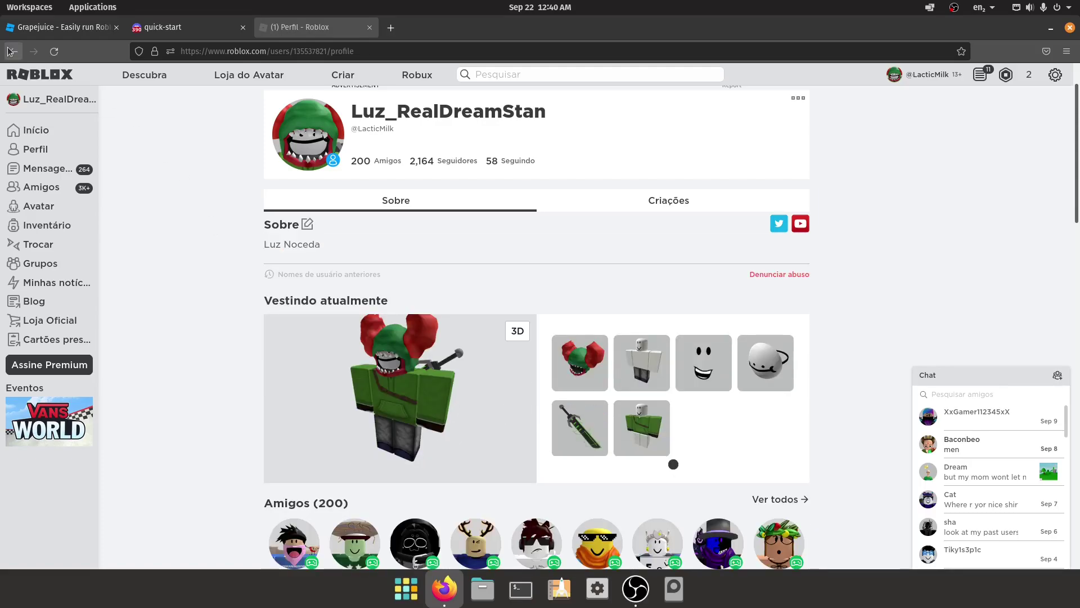
Step: Return to the Roblox home page and open the Torre do Inferno game page
{"action": "left_click", "coordinate": [29, 85]}
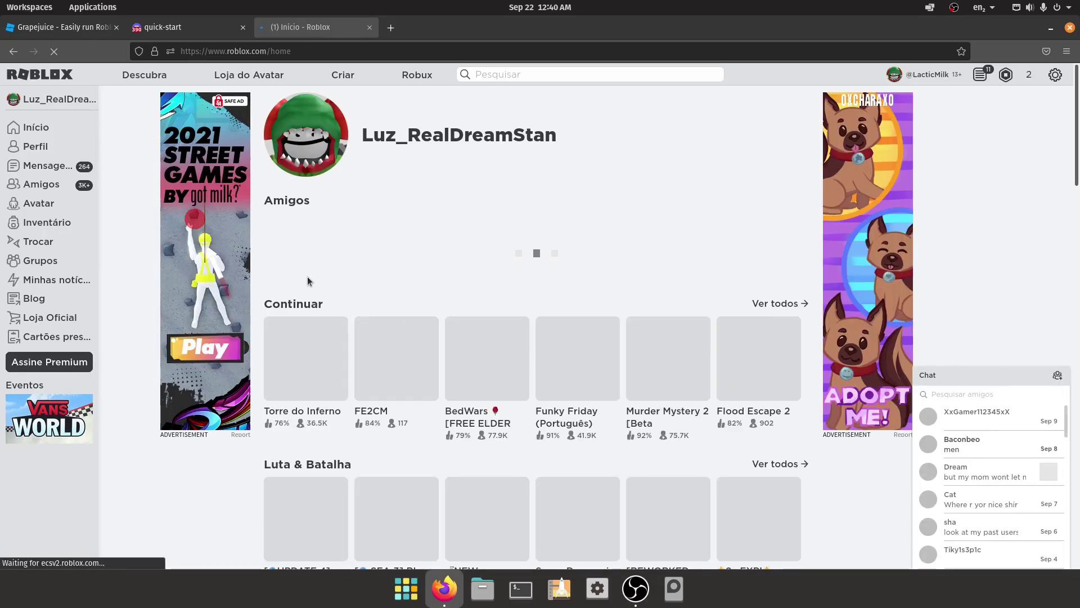
{"action": "left_click", "coordinate": [317, 348]}
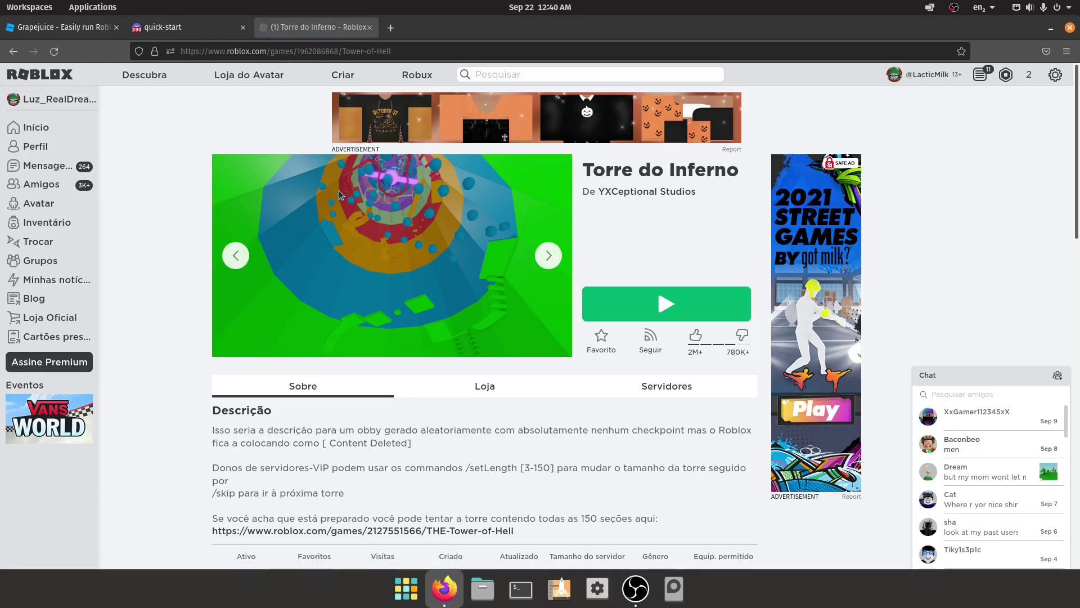
Step: Search Google for dxvk in a new browser tab and look over the README of the doitsujin/dxvk GitHub repository
{"action": "left_click", "coordinate": [389, 36]}
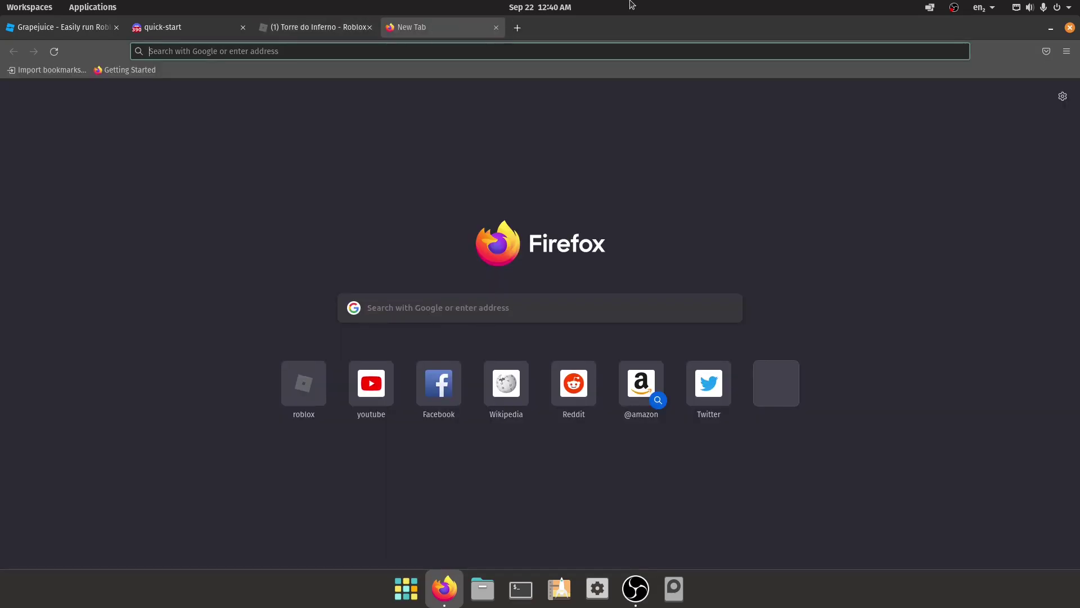
{"action": "type", "text": "dxvk"}
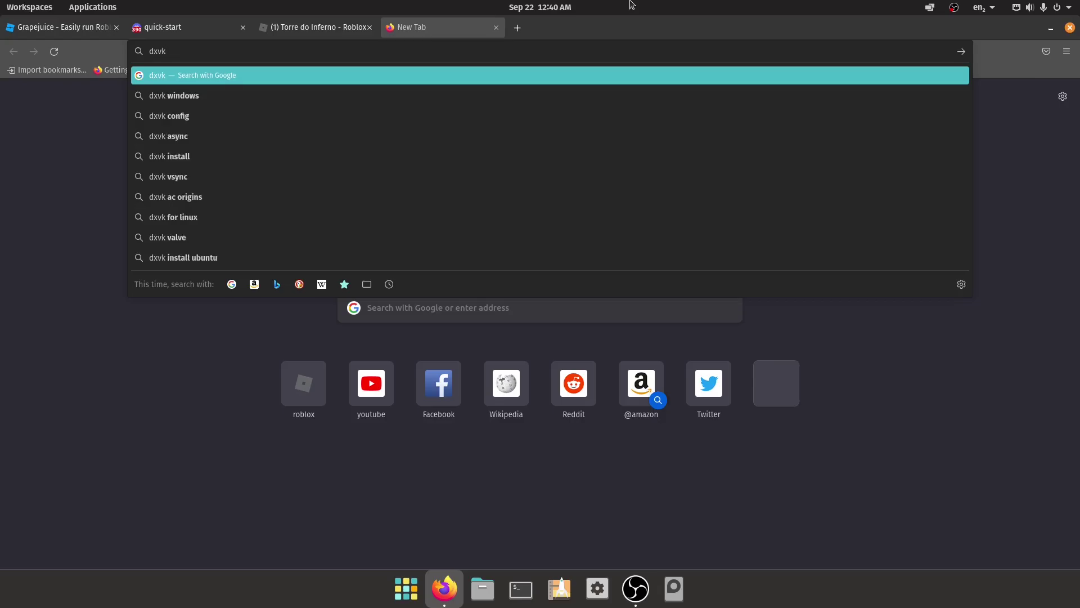
{"action": "key", "text": "Return"}
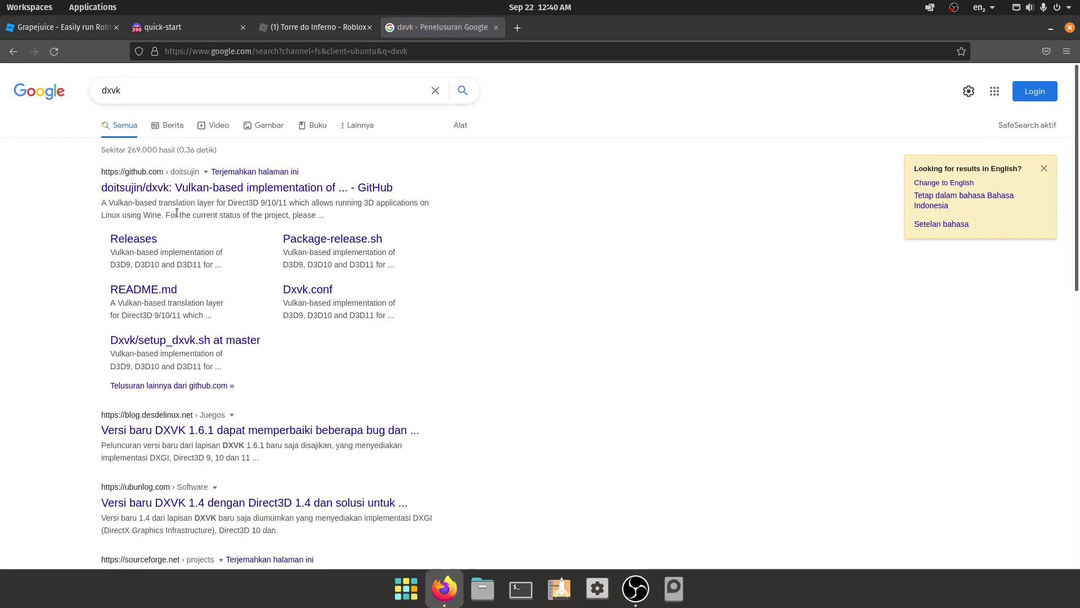
{"action": "left_click", "coordinate": [189, 191]}
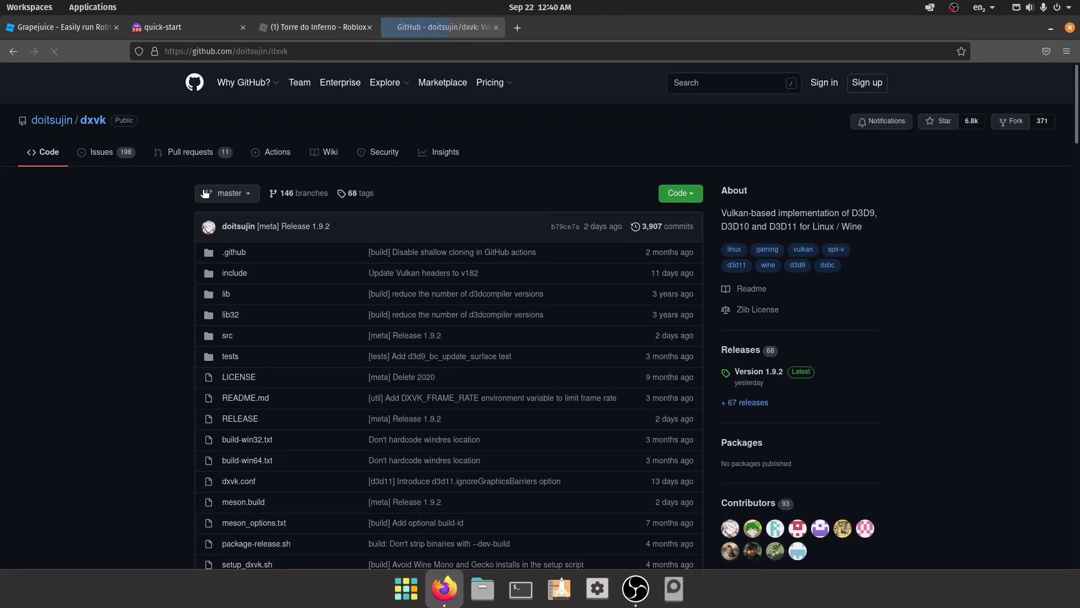
{"action": "scroll", "coordinate": [250, 242], "scroll_direction": "down", "scroll_amount": 5}
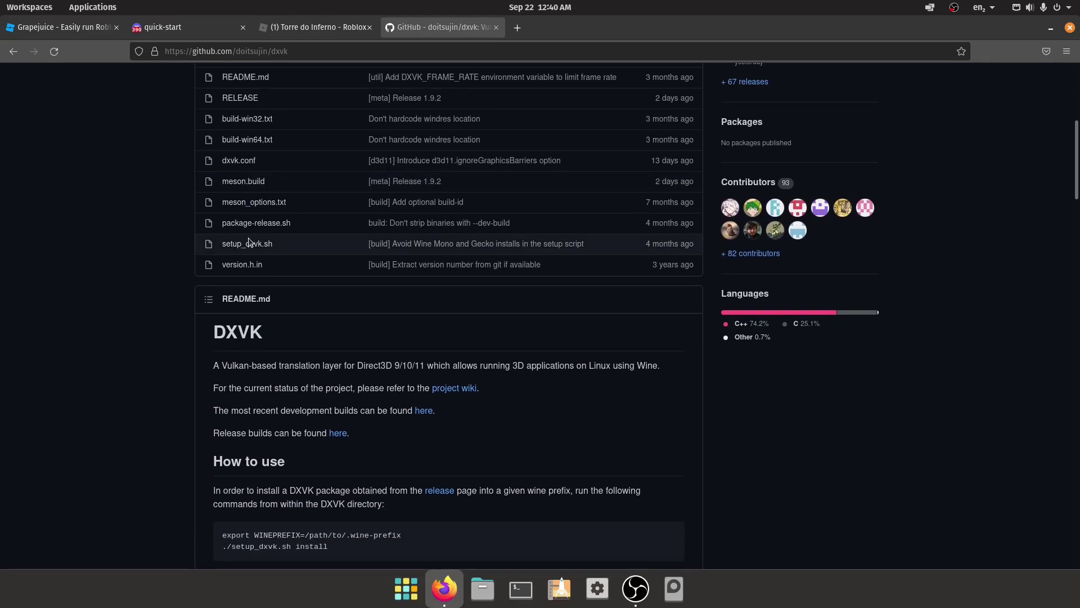
{"action": "scroll", "coordinate": [250, 242], "scroll_direction": "down", "scroll_amount": 4}
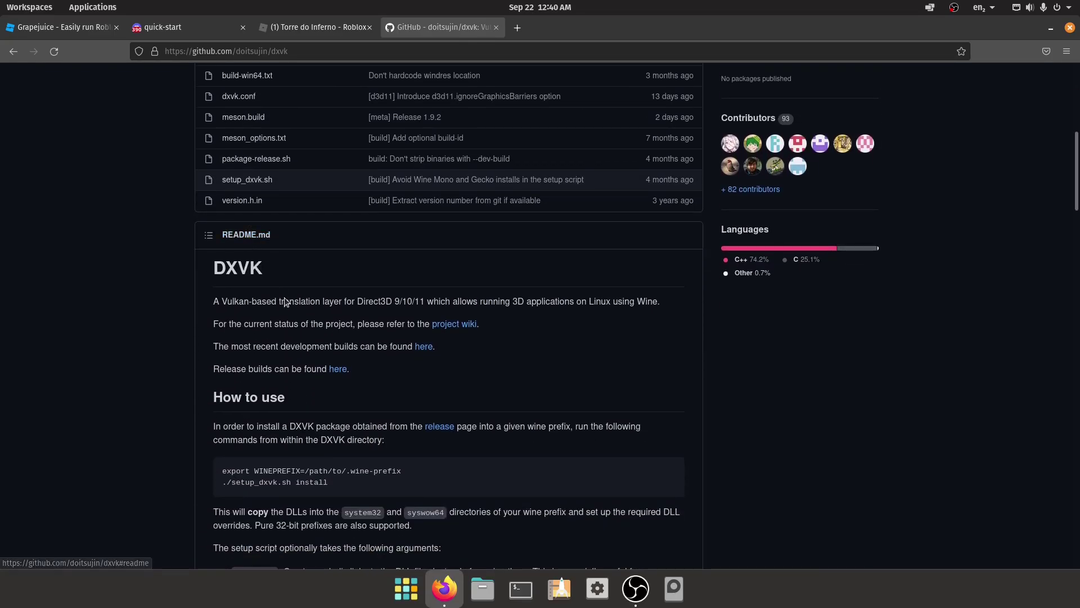
{"action": "scroll", "coordinate": [287, 296], "scroll_direction": "up", "scroll_amount": 9}
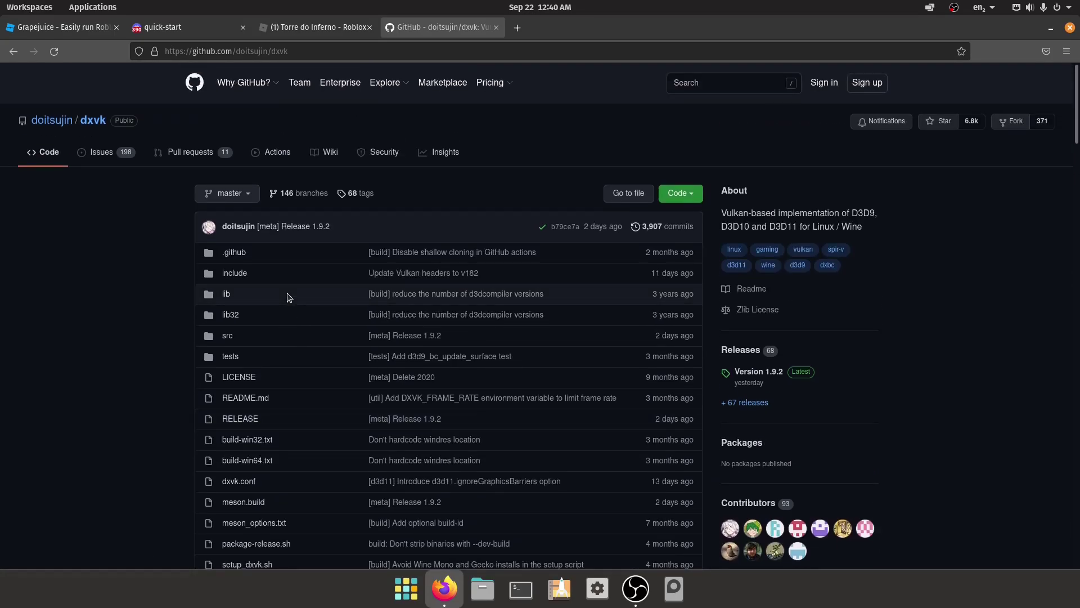
Step: Open the DXVK releases page linked in the README and download dxvk-1.9.2.tar.gz
{"action": "scroll", "coordinate": [287, 297], "scroll_direction": "down", "scroll_amount": 12}
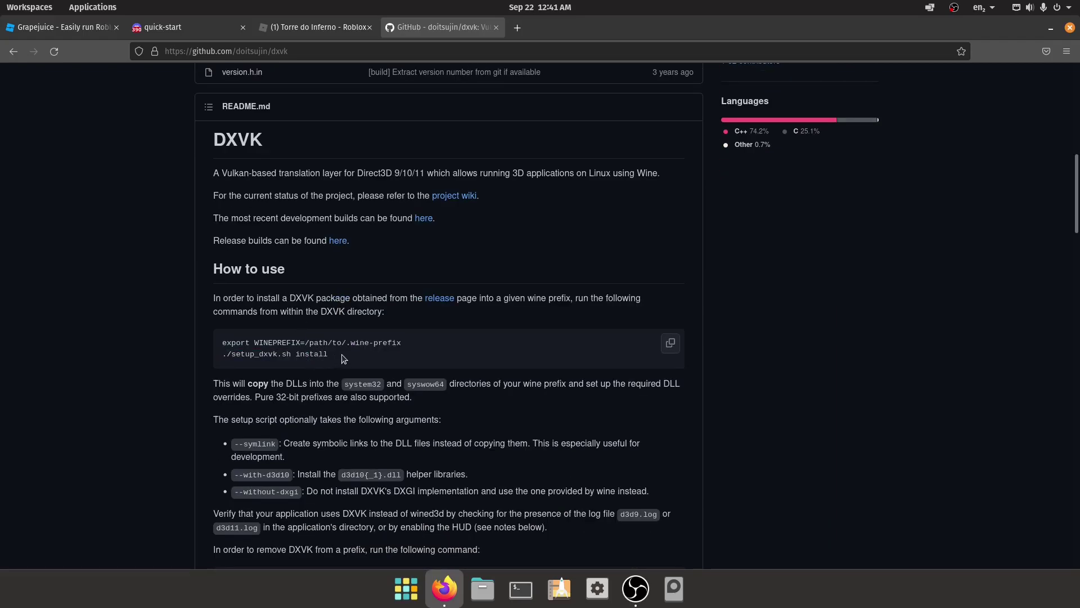
{"action": "scroll", "coordinate": [646, 341], "scroll_direction": "up", "scroll_amount": 5}
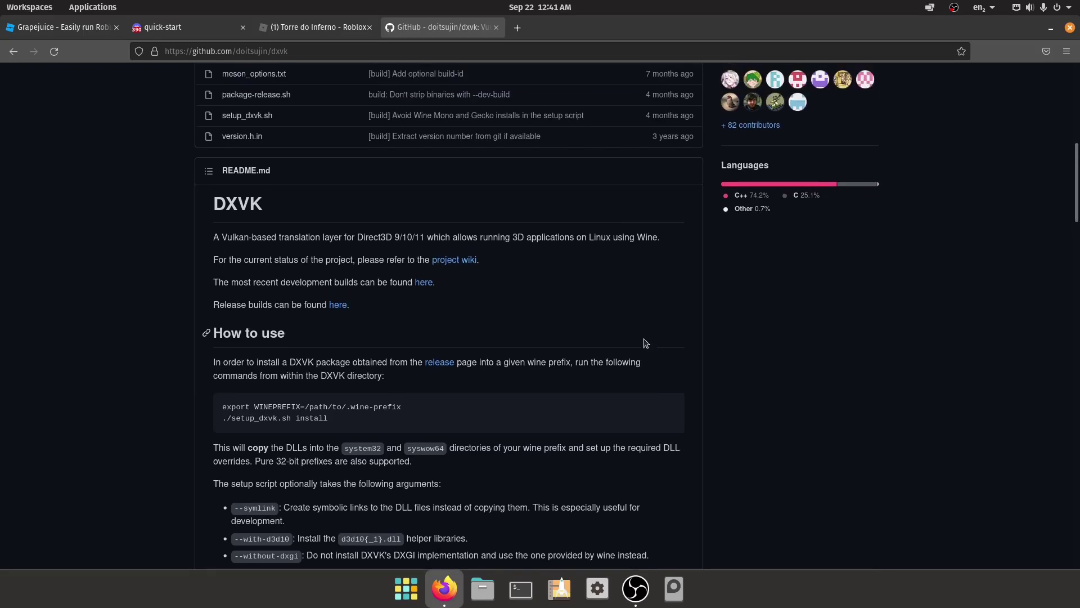
{"action": "scroll", "coordinate": [646, 341], "scroll_direction": "down", "scroll_amount": 5}
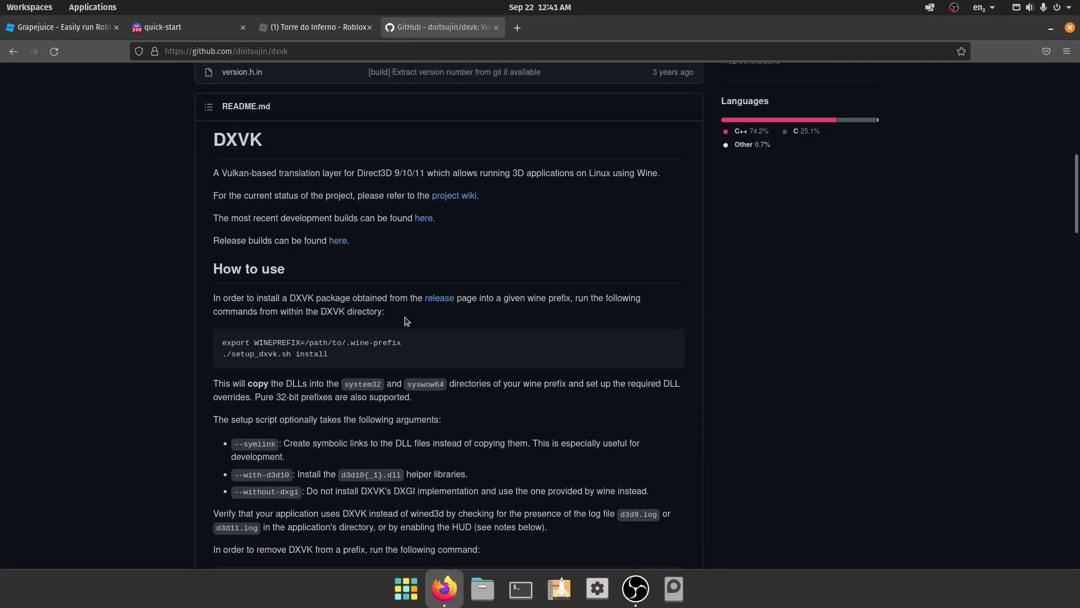
{"action": "middle_click", "coordinate": [440, 298]}
{"action": "scroll", "coordinate": [500, 227], "scroll_direction": "down", "scroll_amount": 6}
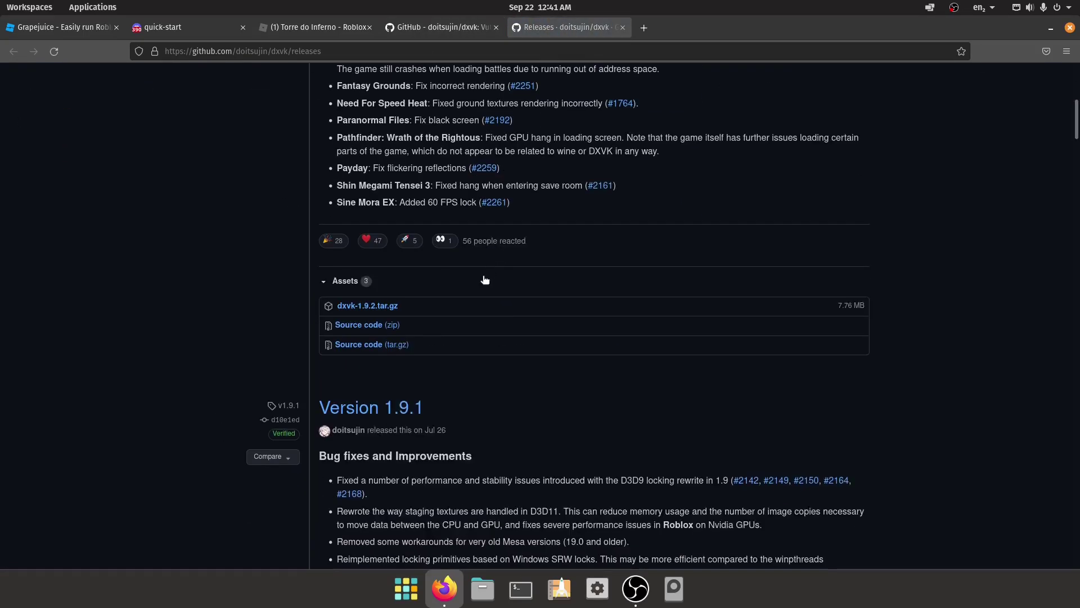
{"action": "left_click", "coordinate": [378, 307]}
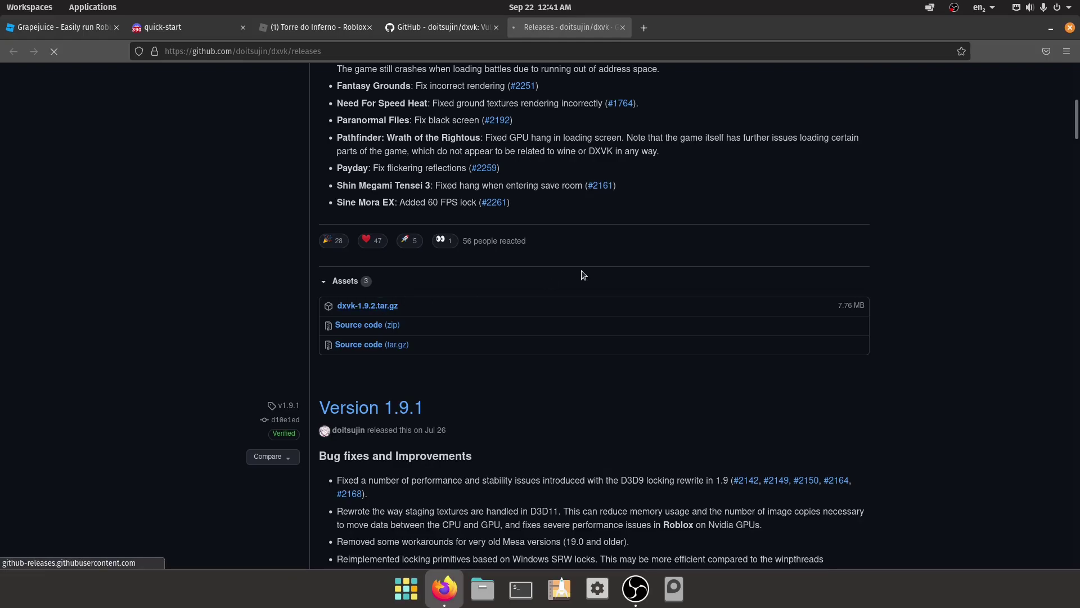
{"action": "left_click", "coordinate": [453, 340]}
{"action": "left_click", "coordinate": [636, 378]}
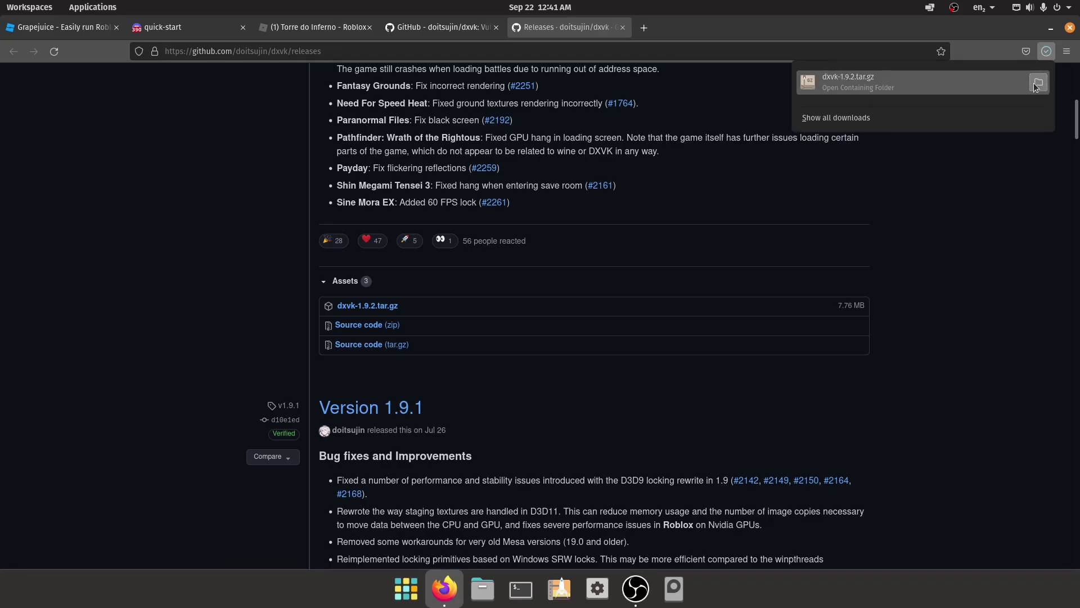
Step: Show the downloaded dxvk-1.9.2.tar.gz in its containing folder and extract it there
{"action": "left_click", "coordinate": [1036, 87]}
{"action": "right_click", "coordinate": [198, 98]}
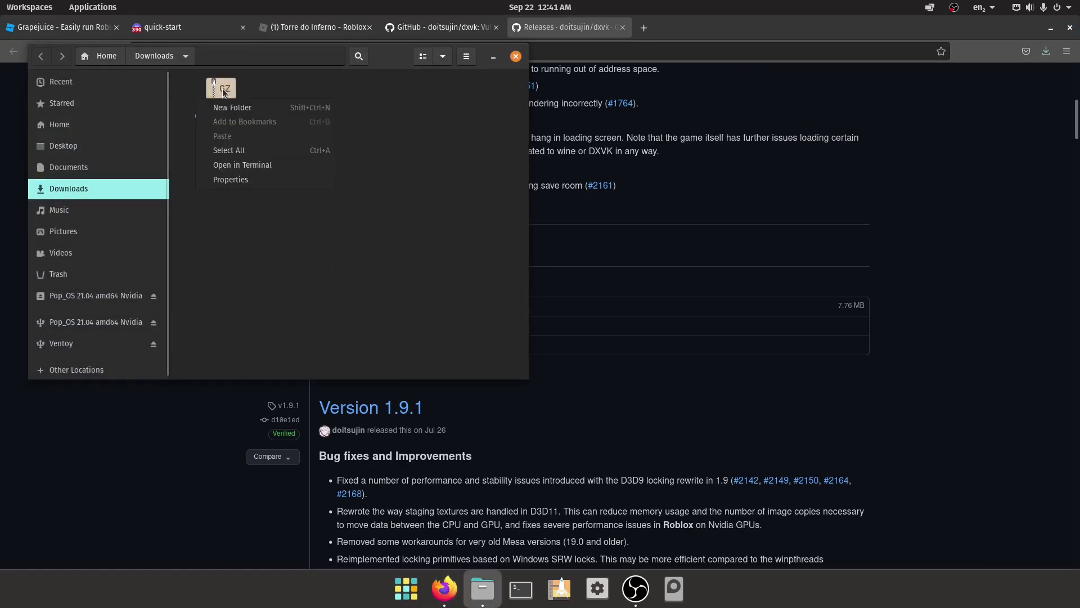
{"action": "right_click", "coordinate": [224, 91]}
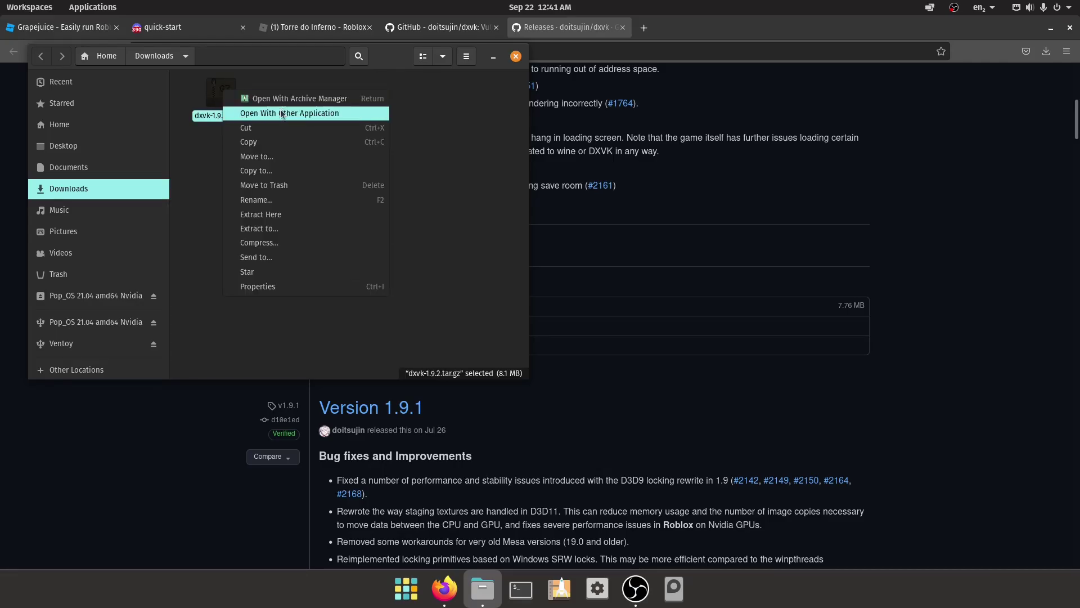
{"action": "left_click", "coordinate": [278, 216]}
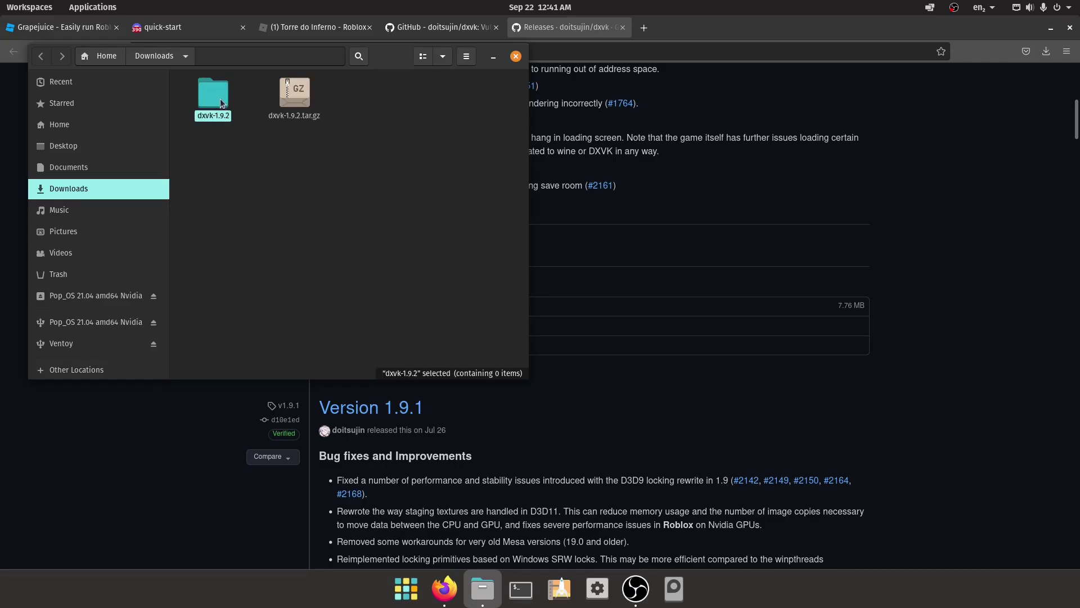
Step: Open a terminal inside the extracted dxvk-1.9.2 folder and move its window lower on the desktop
{"action": "double_click", "coordinate": [221, 99]}
{"action": "right_click", "coordinate": [257, 170]}
{"action": "left_click", "coordinate": [333, 242]}
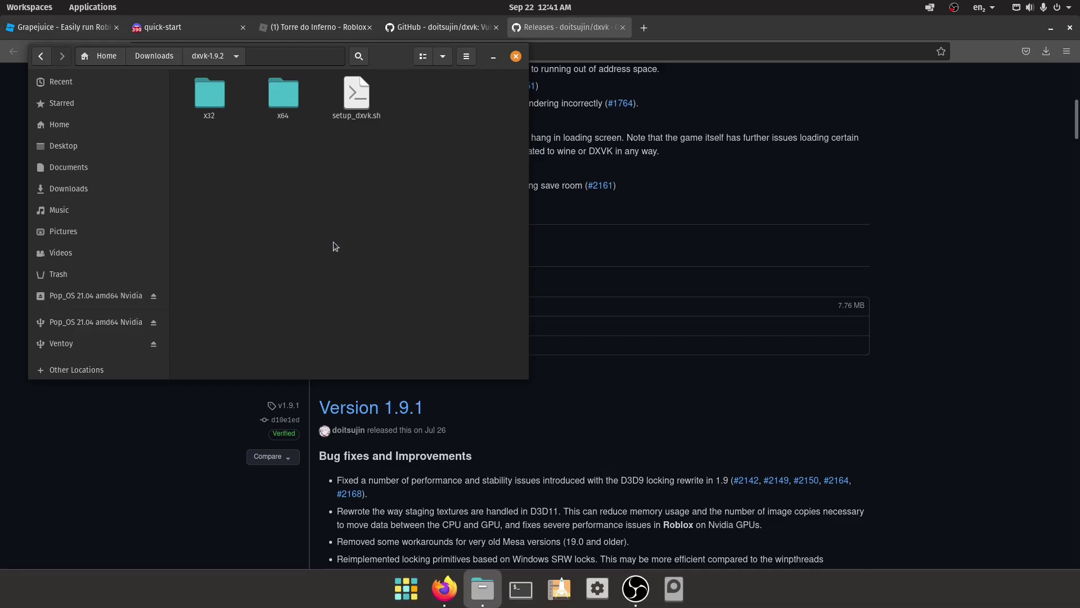
{"action": "left_click_drag", "start_coordinate": [342, 101], "coordinate": [400, 241]}
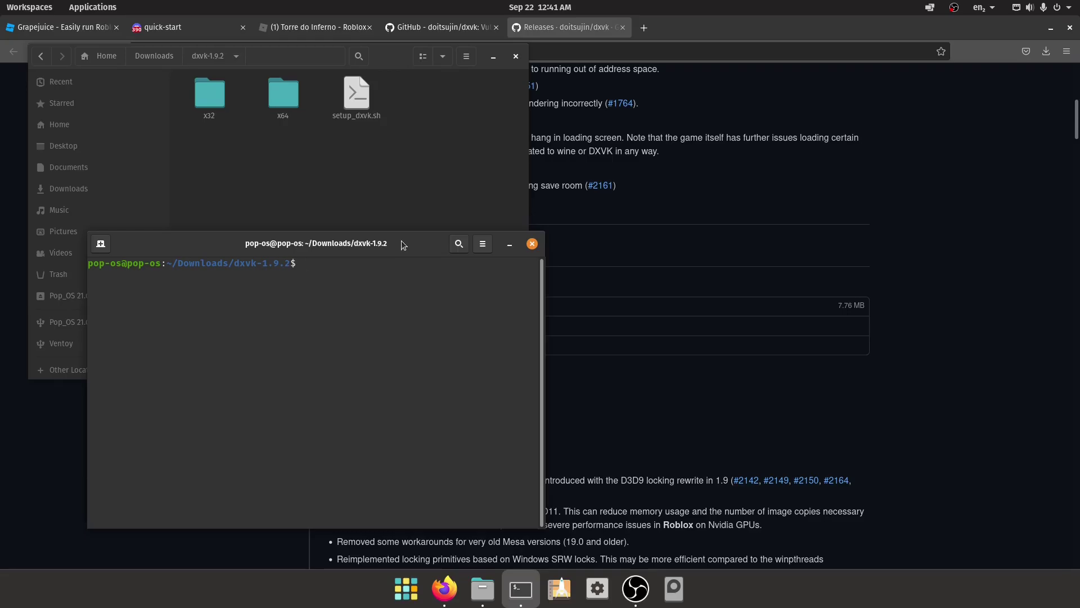
Step: Copy the two-line DXVK removal command from the GitHub README and paste it into the terminal
{"action": "left_click", "coordinate": [814, 319]}
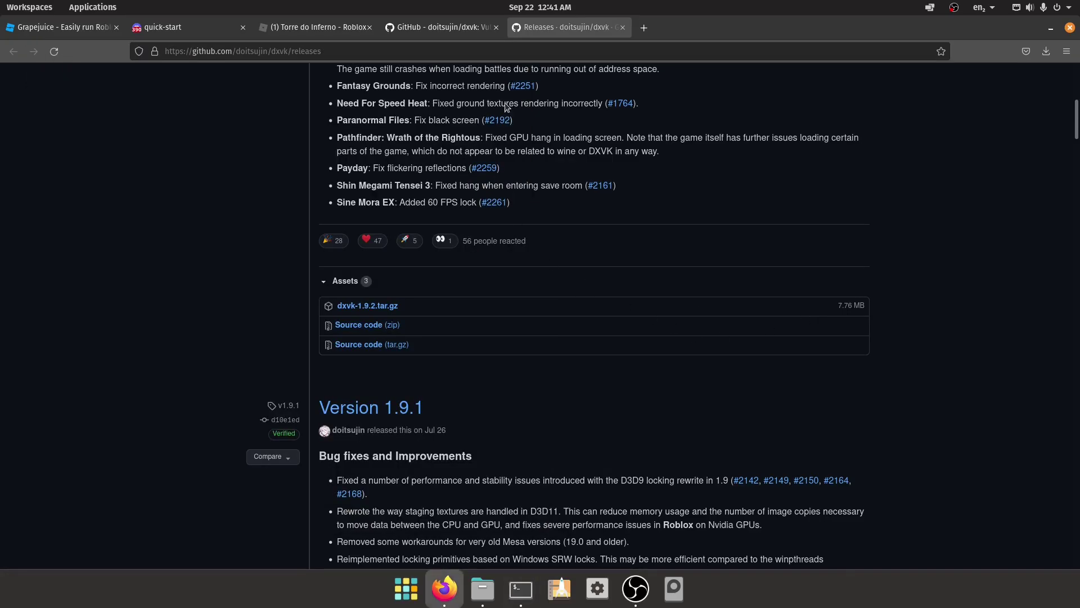
{"action": "left_click", "coordinate": [468, 27]}
{"action": "scroll", "coordinate": [324, 448], "scroll_direction": "up", "scroll_amount": 6}
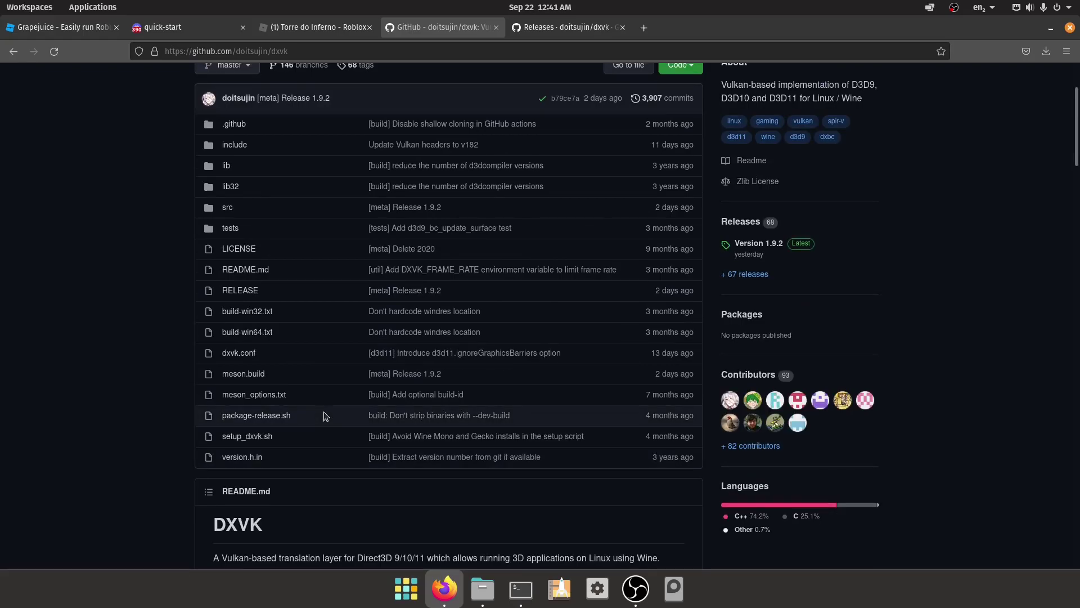
{"action": "scroll", "coordinate": [326, 416], "scroll_direction": "down", "scroll_amount": 12}
{"action": "left_click_drag", "start_coordinate": [345, 232], "coordinate": [188, 200]}
{"action": "key", "text": "ctrl+c"}
{"action": "key", "text": "ctrl+alt+t"}
{"action": "key", "text": "ctrl+shift+v"}
Step: Replace the placeholder WINEPREFIX path in the pasted command with /home/pop-os/.local/share/grapejuice/wineprefix/
{"action": "key", "text": "Left"}
{"action": "key", "text": "Left"}
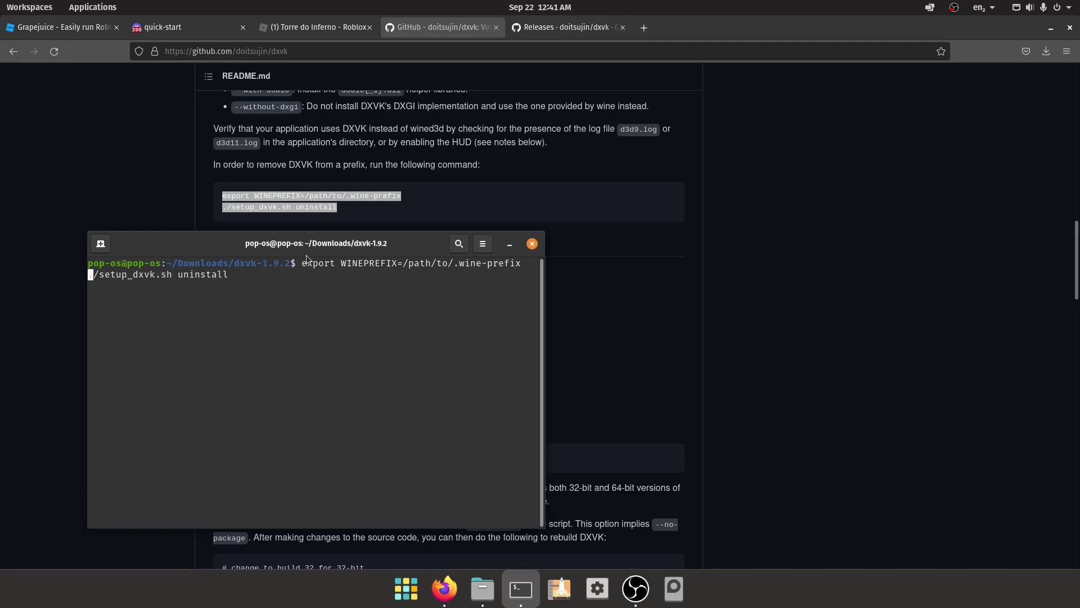
{"action": "key", "text": "Left"}
{"action": "key", "text": "BackSpace"}
{"action": "key", "text": "BackSpace"}
{"action": "key", "text": "BackSpace"}
{"action": "key", "text": "BackSpace"}
{"action": "key", "text": "BackSpace"}
{"action": "key", "text": "BackSpace"}
{"action": "key", "text": "BackSpace"}
{"action": "key", "text": "BackSpace"}
{"action": "key", "text": "BackSpace"}
{"action": "key", "text": "BackSpace"}
{"action": "key", "text": "BackSpace"}
{"action": "key", "text": "BackSpace"}
{"action": "key", "text": "BackSpace"}
{"action": "key", "text": "BackSpace"}
{"action": "key", "text": "BackSpace"}
{"action": "key", "text": "BackSpace"}
{"action": "key", "text": "BackSpace"}
{"action": "key", "text": "BackSpace"}
{"action": "key", "text": "BackSpace"}
{"action": "key", "text": "BackSpace"}
{"action": "type", "text": "home/pop-os/.local/"}
{"action": "type", "text": "gr"}
{"action": "key", "text": "BackSpace"}
{"action": "key", "text": "BackSpace"}
{"action": "type", "text": "share/gra"}
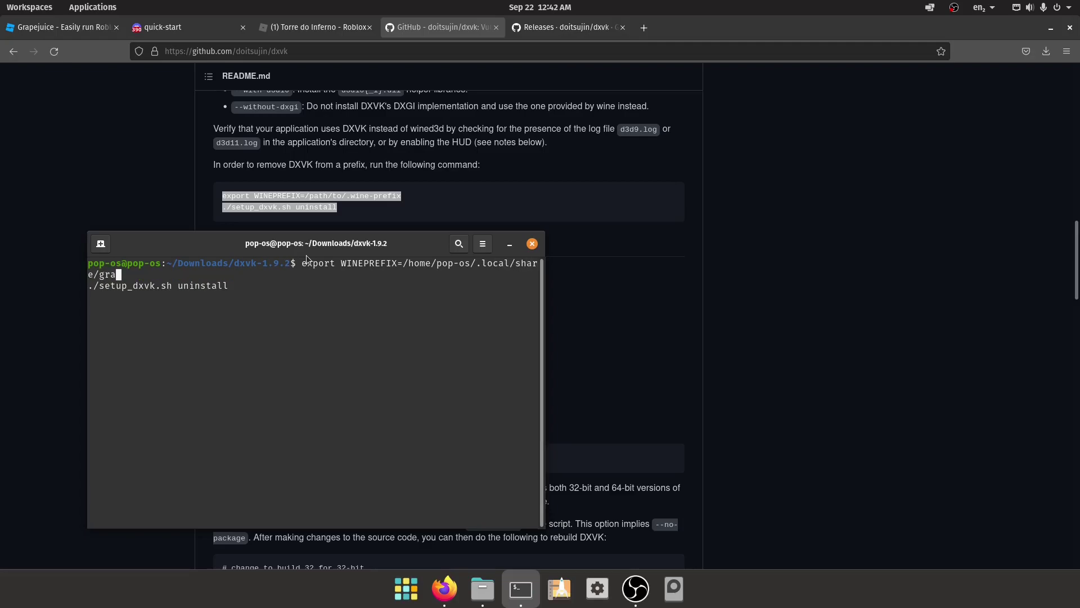
{"action": "type", "text": "pejuice/wineprefix/"}
Step: Change uninstall to install in the setup_dxvk.sh line and run the commands to install DXVK
{"action": "key", "text": "Right"}
{"action": "key", "text": "Right"}
{"action": "key", "text": "Right"}
{"action": "key", "text": "Right"}
{"action": "key", "text": "Right"}
{"action": "key", "text": "Right"}
{"action": "key", "text": "Right"}
{"action": "key", "text": "Right"}
{"action": "key", "text": "Right"}
{"action": "key", "text": "Right"}
{"action": "key", "text": "Right"}
{"action": "key", "text": "Right"}
{"action": "key", "text": "Right"}
{"action": "key", "text": "Right"}
{"action": "key", "text": "Right"}
{"action": "key", "text": "Right"}
{"action": "key", "text": "Right"}
{"action": "key", "text": "BackSpace"}
{"action": "key", "text": "BackSpace"}
{"action": "key", "text": "Return"}
Step: Look over the install, uninstall and build instructions in the DXVK README on GitHub
{"action": "left_click", "coordinate": [456, 170]}
{"action": "scroll", "coordinate": [456, 170], "scroll_direction": "up", "scroll_amount": 10}
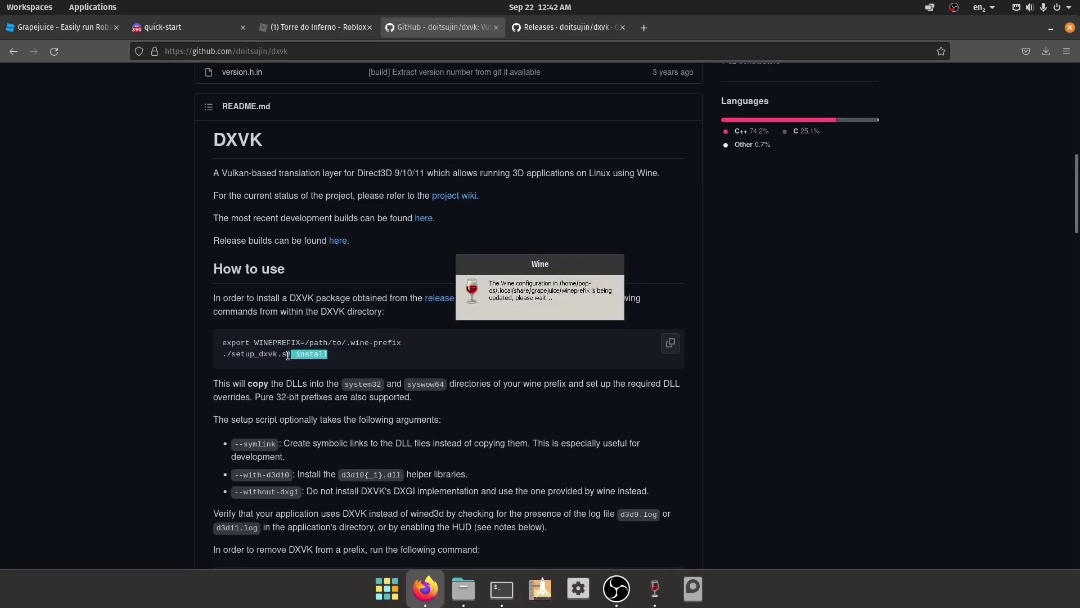
{"action": "scroll", "coordinate": [251, 355], "scroll_direction": "down", "scroll_amount": 8}
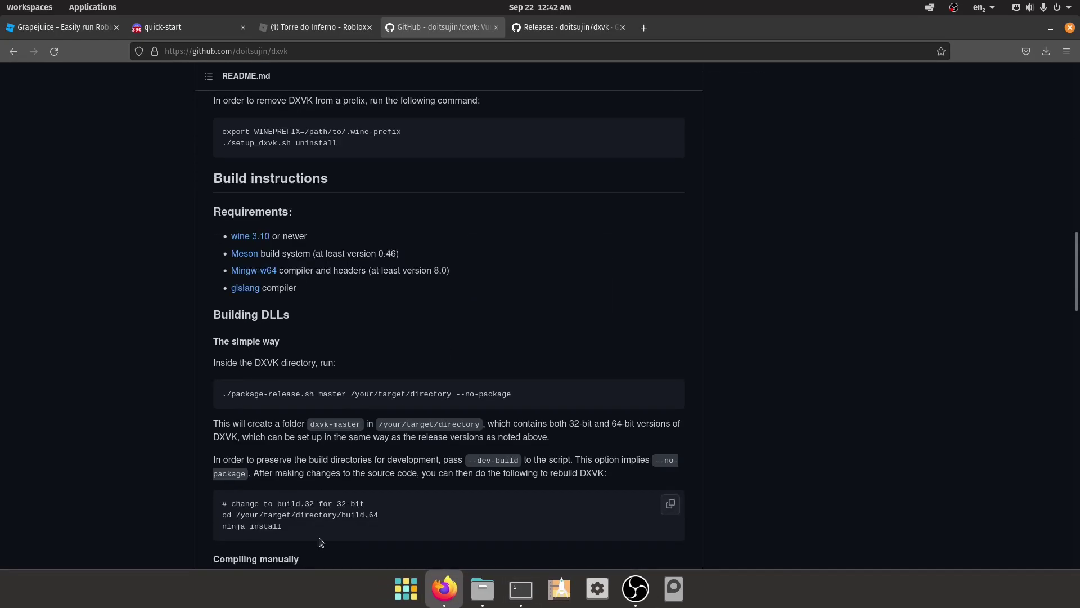
{"action": "scroll", "coordinate": [251, 353], "scroll_direction": "up", "scroll_amount": 7}
{"action": "scroll", "coordinate": [338, 417], "scroll_direction": "down", "scroll_amount": 2}
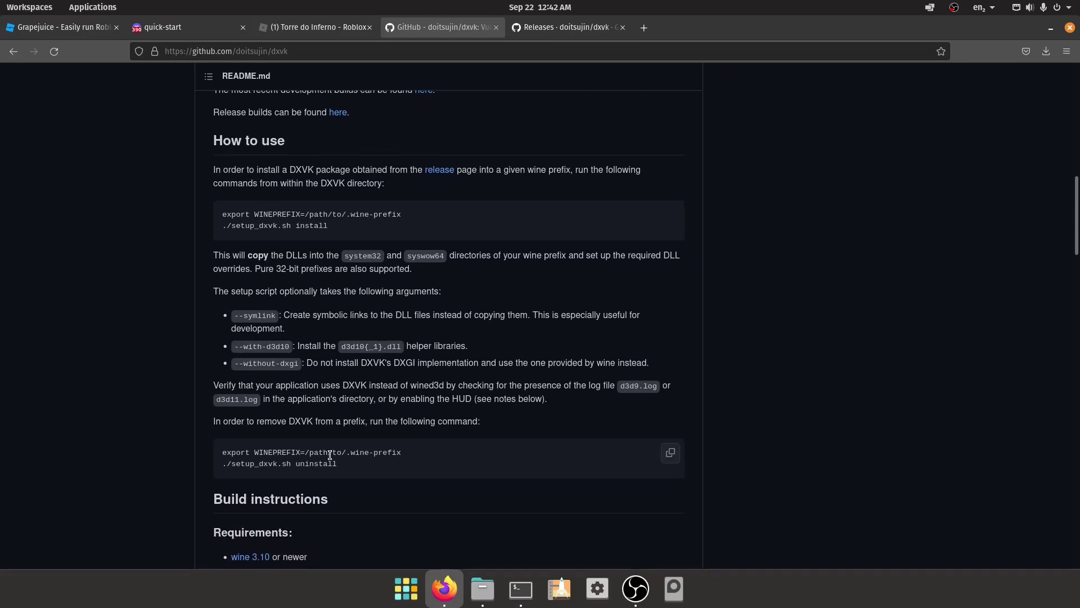
{"action": "scroll", "coordinate": [338, 444], "scroll_direction": "up", "scroll_amount": 5}
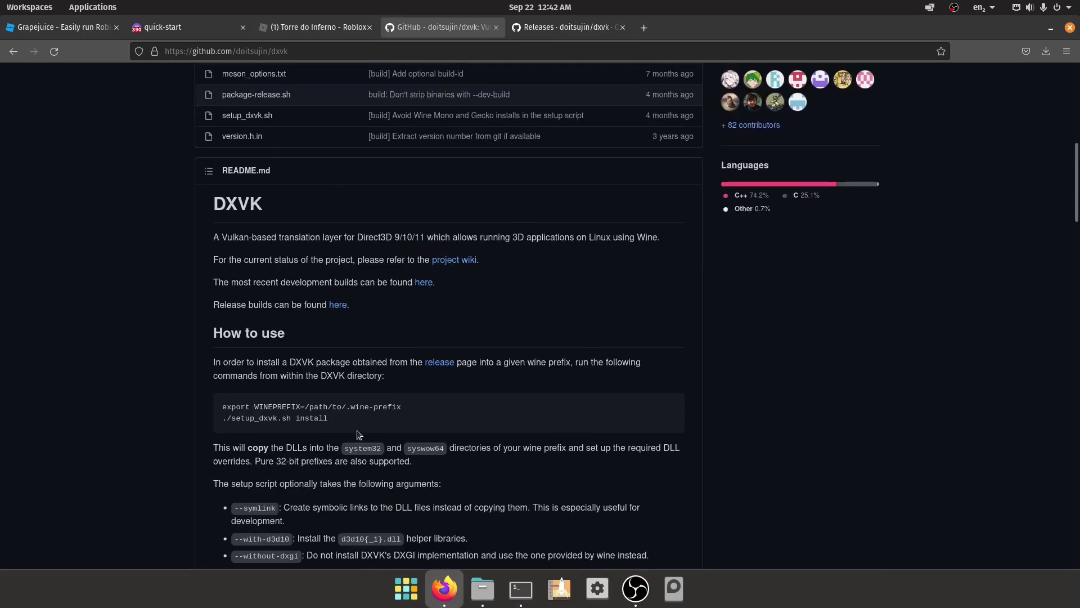
Step: Switch back to the terminal and open ~/.config/brinkervii/grapejuice/user_settings.json in nano
{"action": "key", "text": "alt+Tab"}
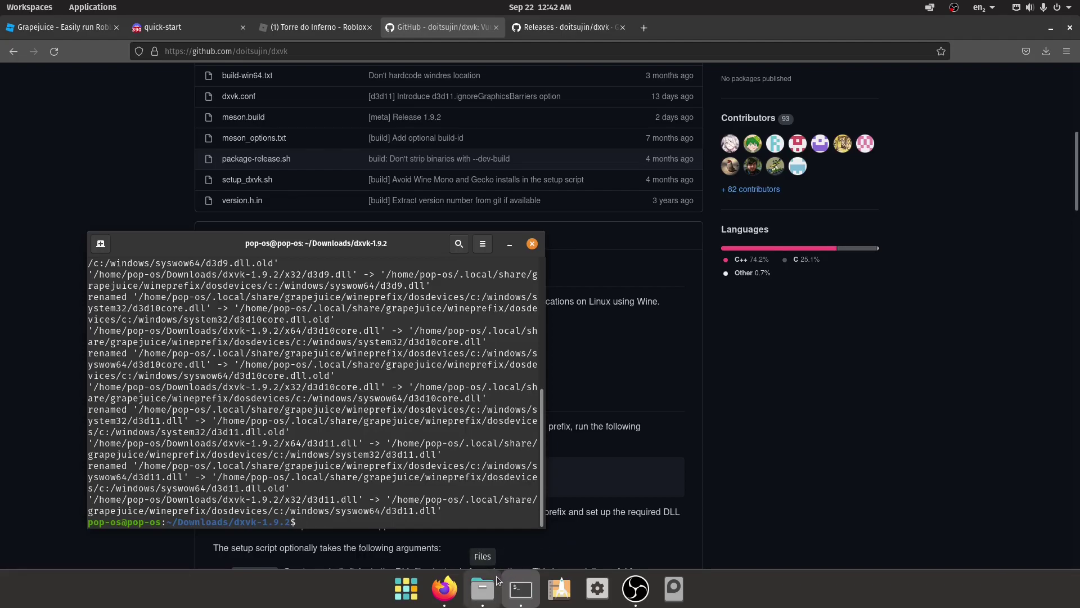
{"action": "type", "text": "nano"}
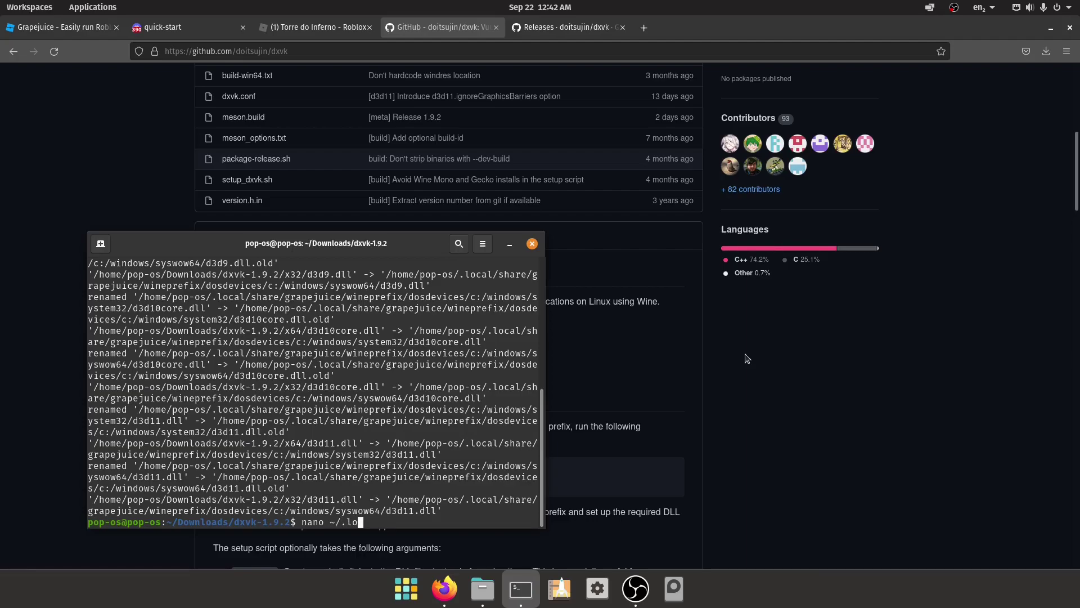
{"action": "type", "text": "~/.l"}
{"action": "key", "text": "BackSpace"}
{"action": "type", "text": "config/br"}
{"action": "key", "text": "Tab"}
{"action": "type", "text": "gr"}
{"action": "key", "text": "Tab"}
{"action": "type", "text": "u"}
{"action": "key", "text": "Tab"}
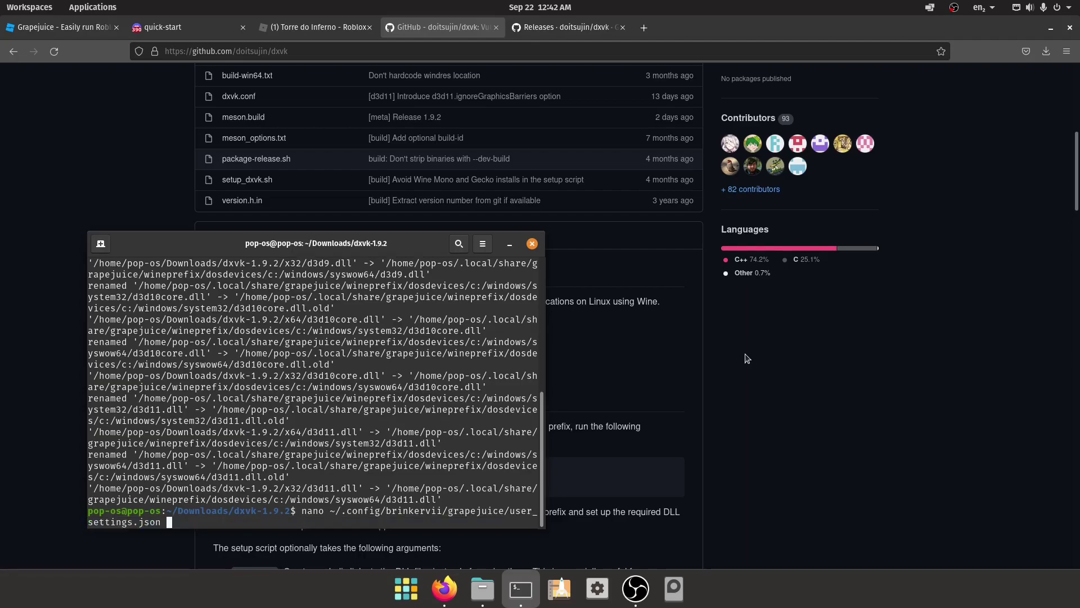
{"action": "key", "text": "Return"}
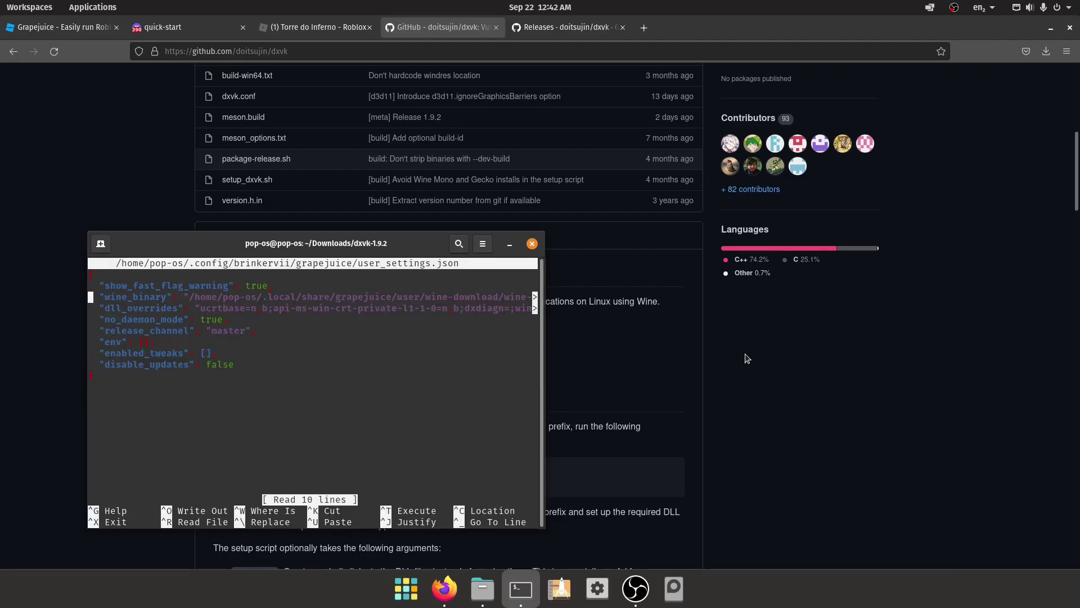
Step: Add 'WINEESYNC' with the value '1' inside the env braces of user_settings.json
{"action": "key", "text": "Down"}
{"action": "key", "text": "Down"}
{"action": "key", "text": "Down"}
{"action": "key", "text": "Down"}
{"action": "key", "text": "Right"}
{"action": "key", "text": "Right"}
{"action": "key", "text": "Right"}
{"action": "key", "text": "Right"}
{"action": "key", "text": "Right"}
{"action": "key", "text": "Right"}
{"action": "key", "text": "Right"}
{"action": "type", "text": "WINEESYNC"}
{"action": "key", "text": "Left"}
{"action": "key", "text": "Left"}
{"action": "key", "text": "Left"}
{"action": "key", "text": "Left"}
{"action": "key", "text": "Left"}
{"action": "key", "text": "Left"}
{"action": "key", "text": "Left"}
{"action": "key", "text": "Left"}
{"action": "key", "text": "Left"}
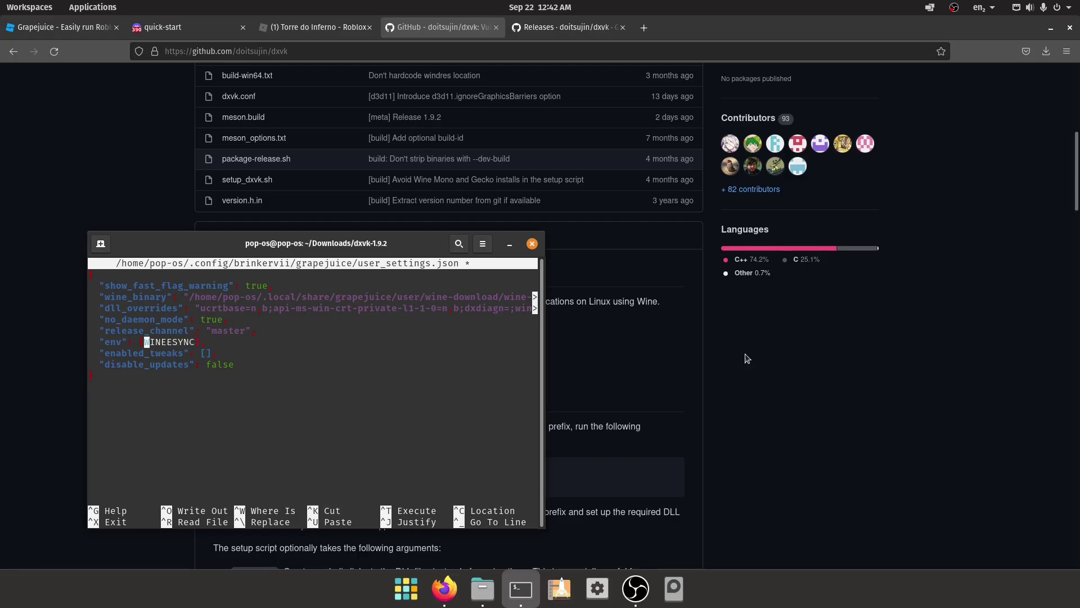
{"action": "type", "text": "\""}
{"action": "key", "text": "Right"}
{"action": "key", "text": "Right"}
{"action": "key", "text": "Right"}
Step: Save user_settings.json under the same name and exit nano
{"action": "key", "text": "ctrl+o"}
{"action": "key", "text": "Return"}
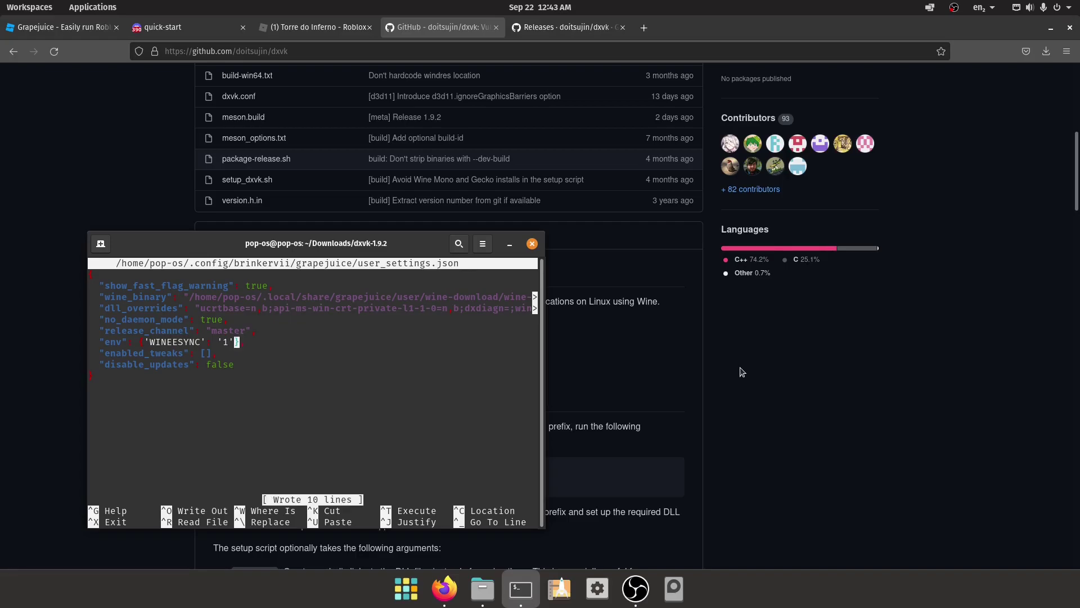
{"action": "key", "text": "ctrl+x"}
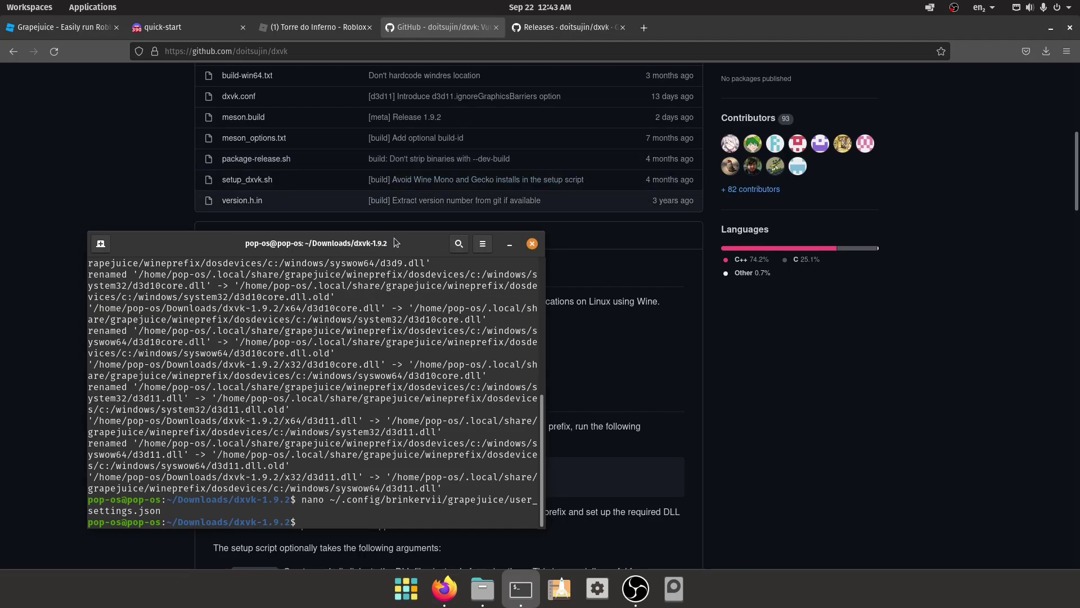
Step: Move the terminal aside, return to the Torre do Inferno page in Firefox and launch the game
{"action": "left_click_drag", "start_coordinate": [402, 241], "coordinate": [435, 192]}
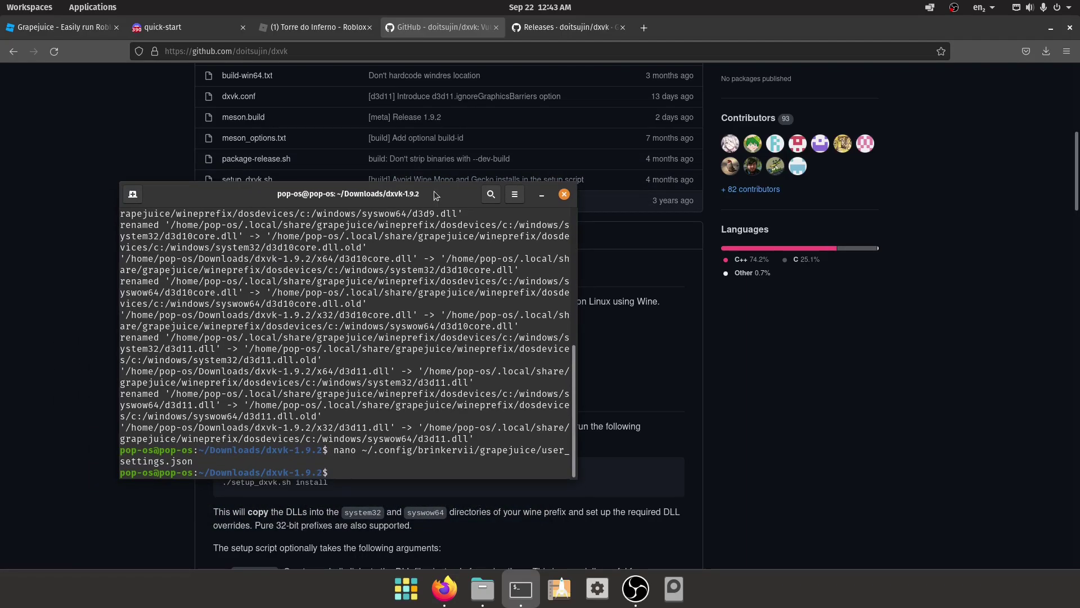
{"action": "left_click", "coordinate": [329, 31]}
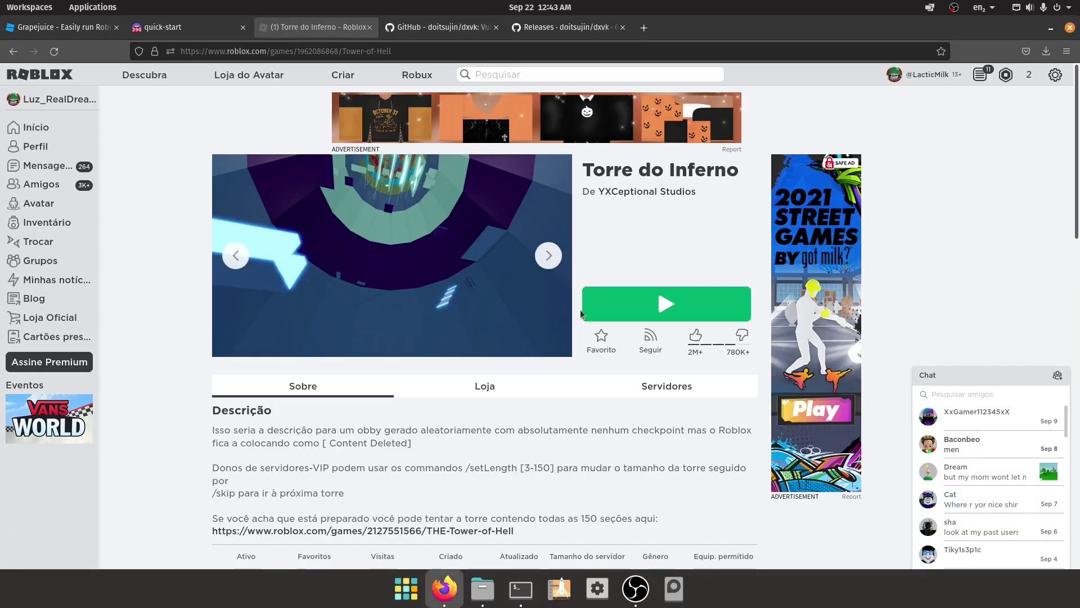
{"action": "left_click", "coordinate": [723, 314]}
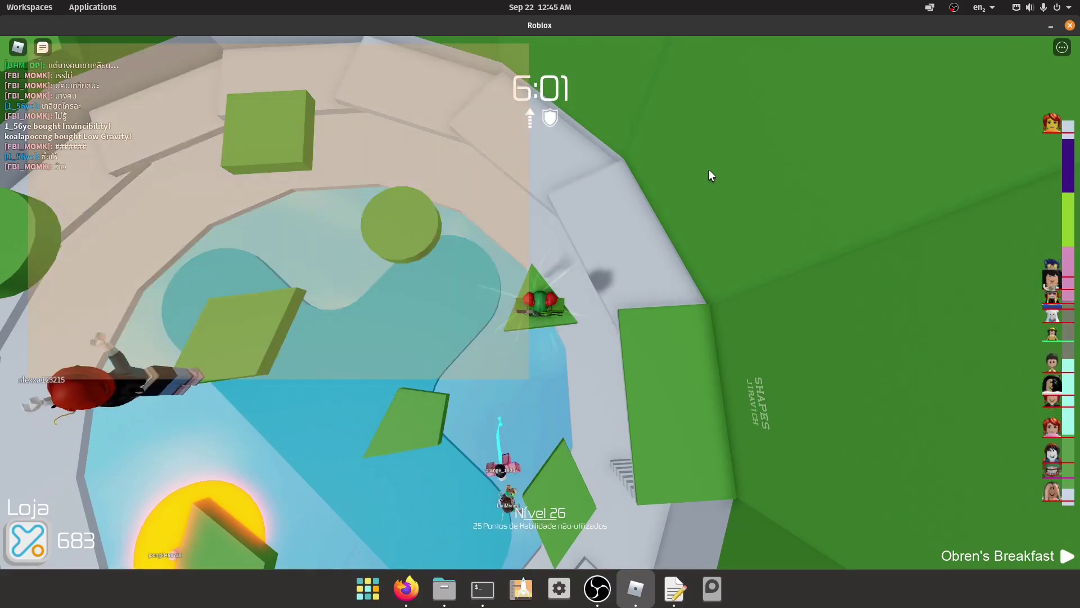
Step: Bring up the terminal over Roblox, search the installed applications for disk and open the match
{"action": "key", "text": "alt+Tab"}
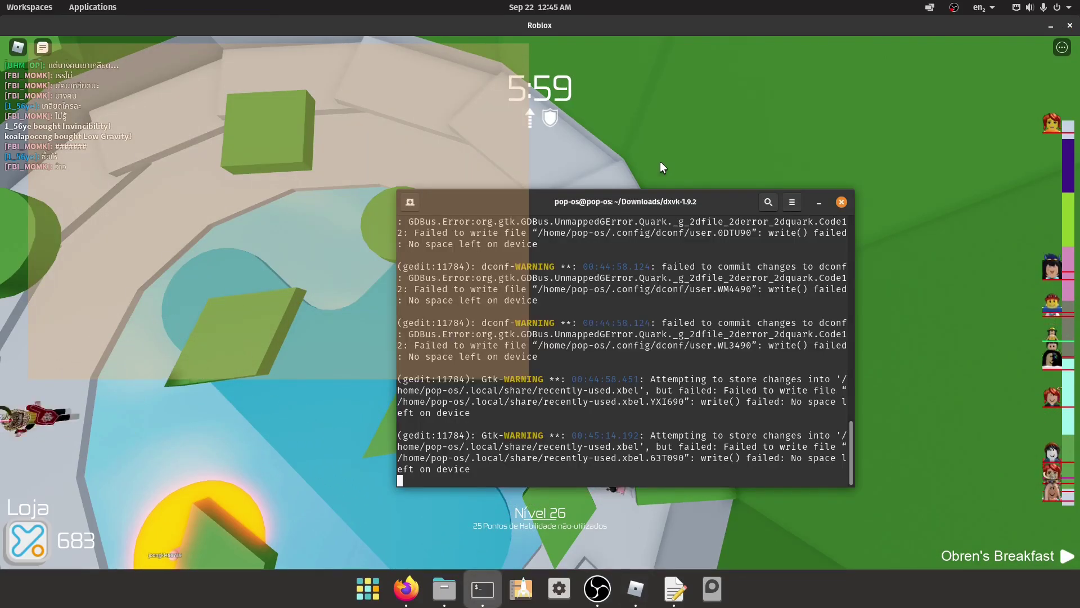
{"action": "key", "text": "super"}
{"action": "type", "text": "disk"}
{"action": "key", "text": "Return"}
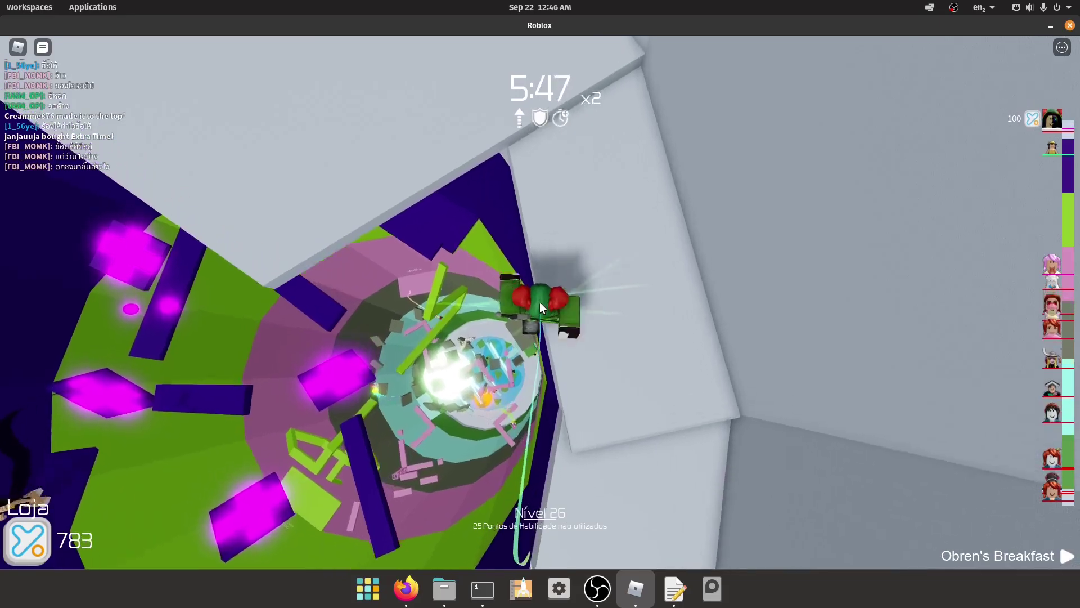
Step: Walk the Roblox character along the purple walkway to the glowing doorway and back away from it
{"action": "key", "text": "w"}
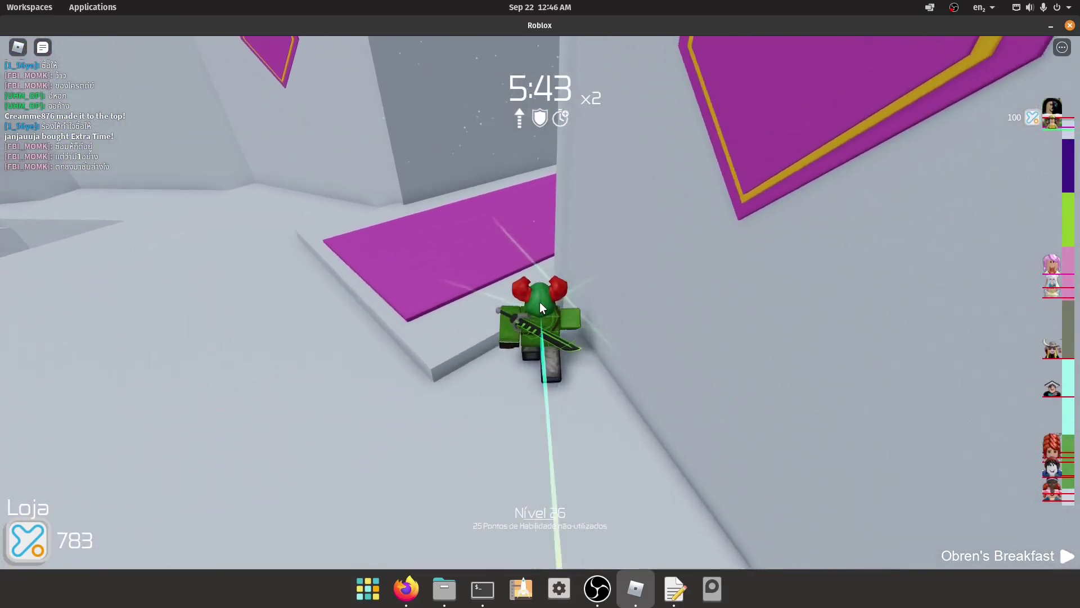
{"action": "key", "text": "w"}
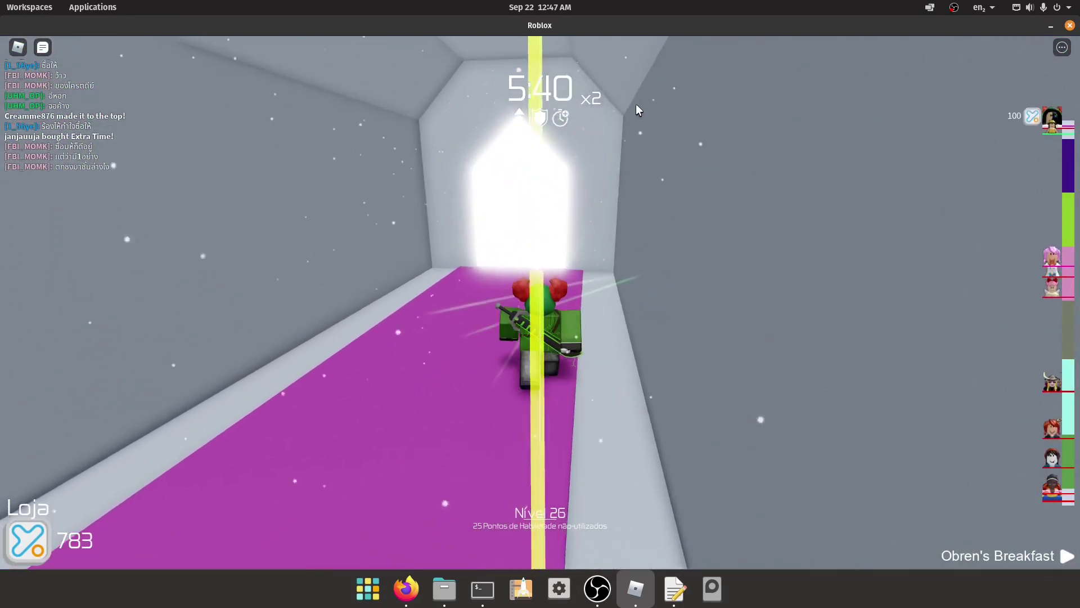
{"action": "key", "text": "w"}
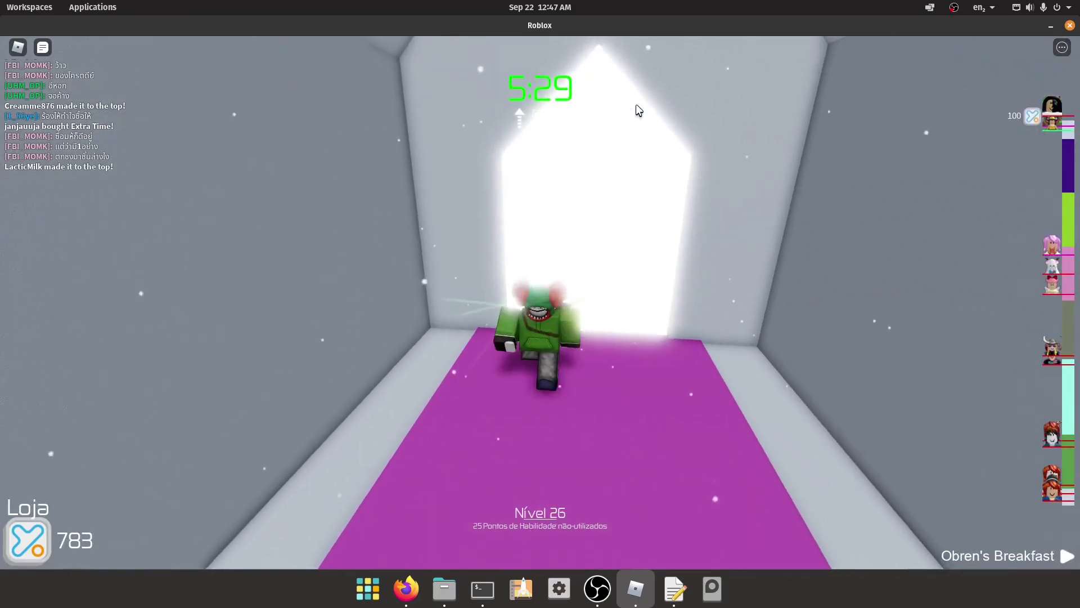
{"action": "key", "text": "s"}
{"action": "key", "text": "s"}
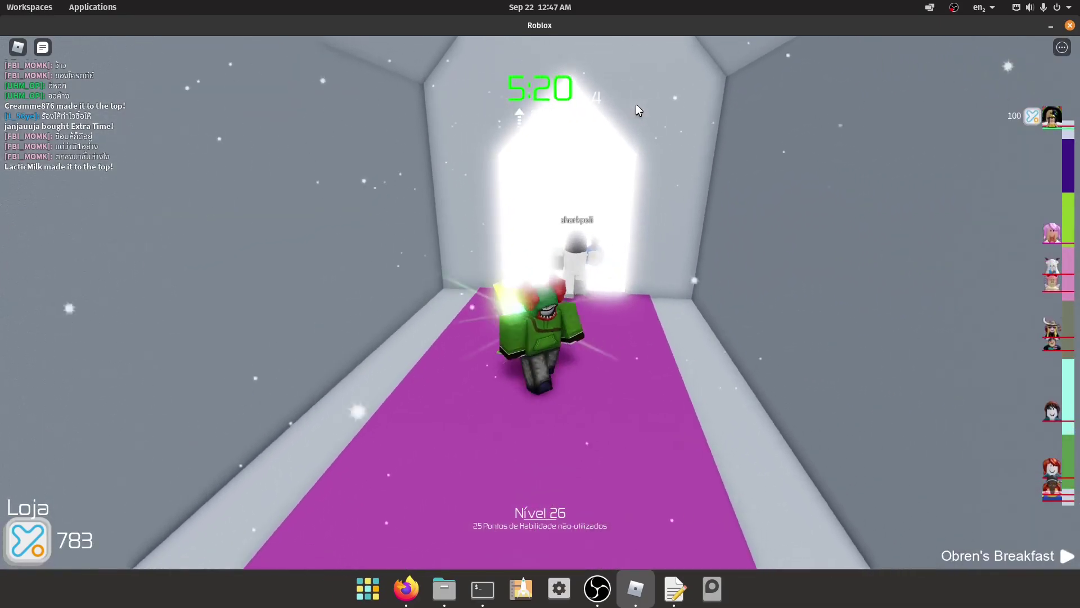
Step: Switch from Roblox to user_settings.json in the text editor, check the recording in OBS and return to the file
{"action": "key", "text": "alt+Tab"}
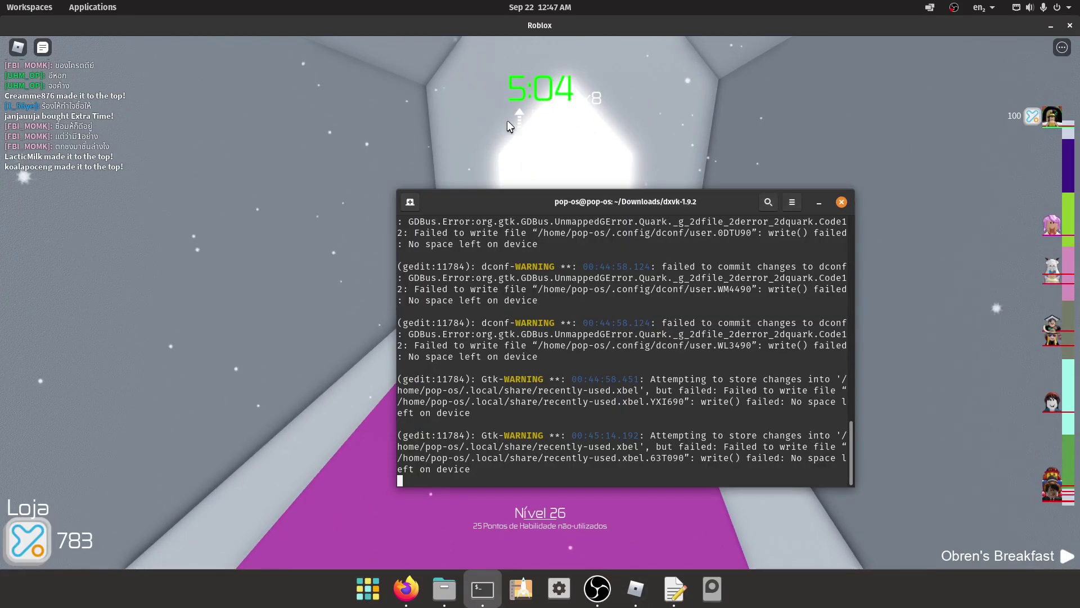
{"action": "key", "text": "alt+Tab"}
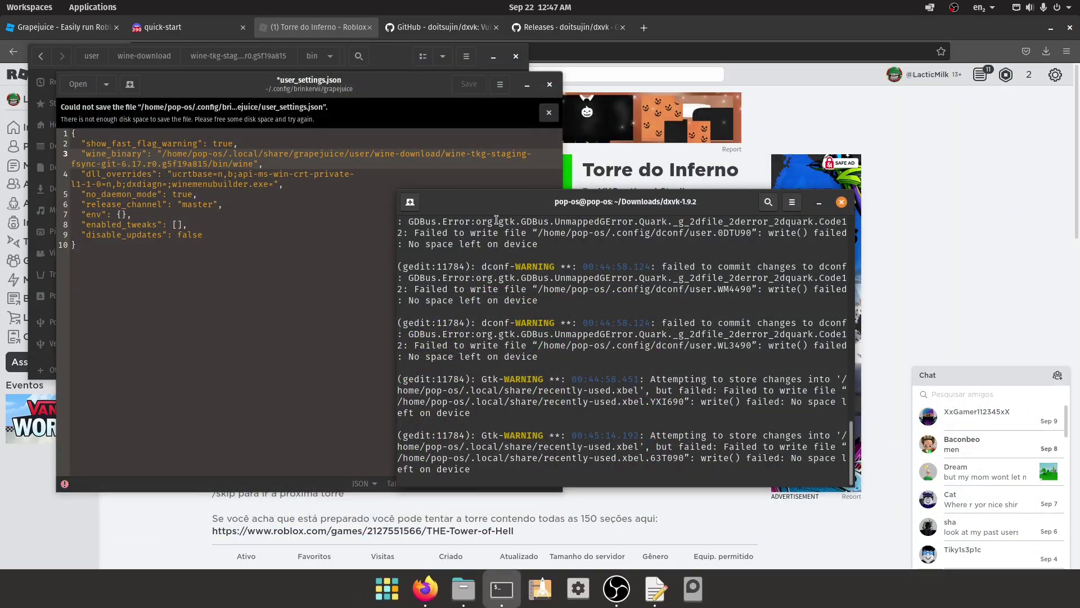
{"action": "left_click", "coordinate": [294, 316]}
{"action": "left_click", "coordinate": [324, 175]}
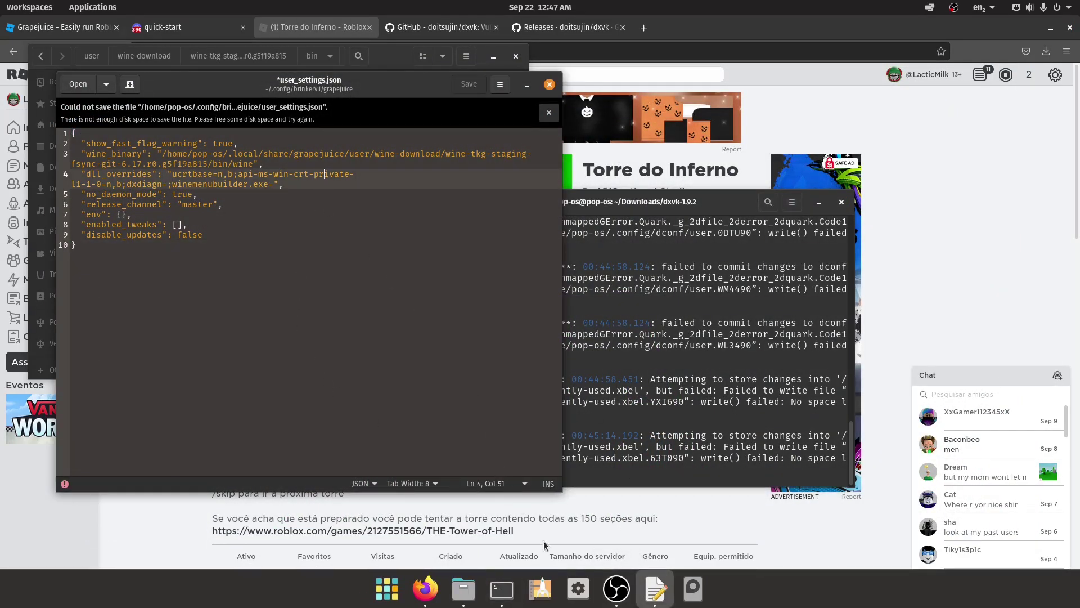
{"action": "left_click", "coordinate": [612, 592]}
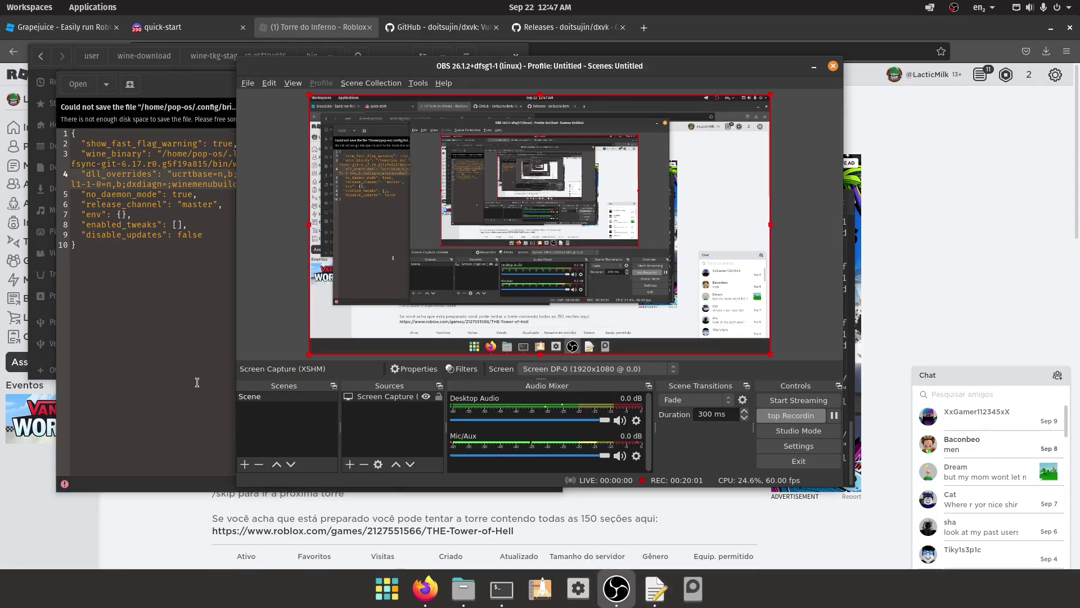
{"action": "left_click", "coordinate": [172, 358]}
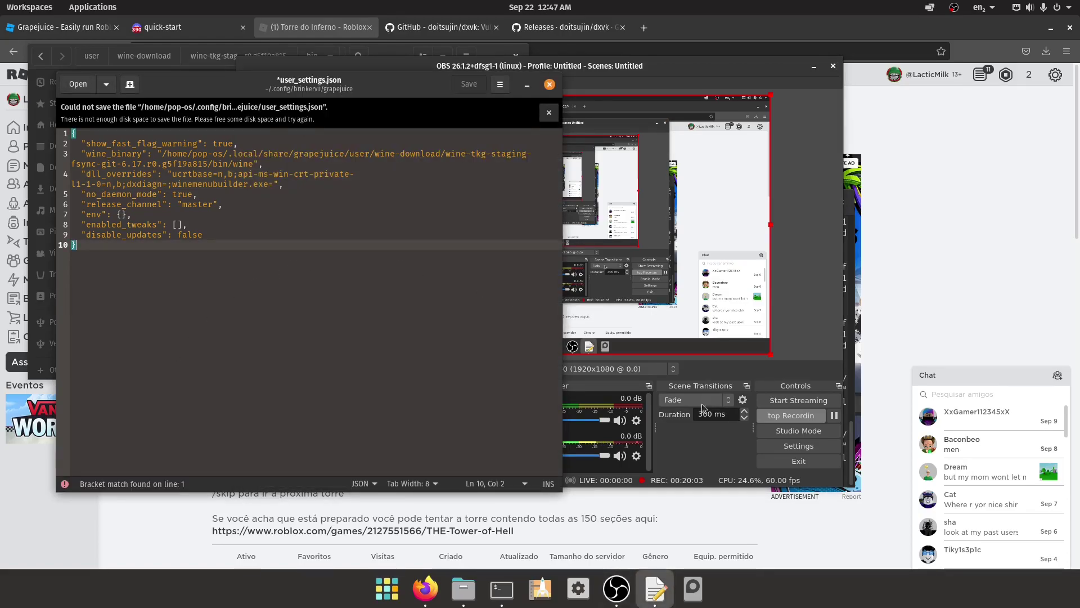